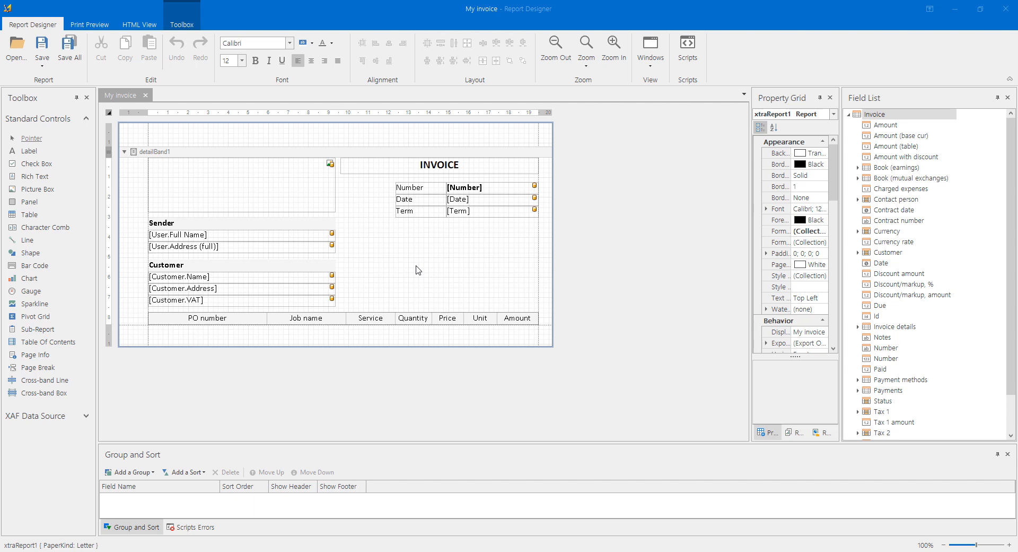
# Step: Insert a detail report bound to "Invoice details" under detailBand1
pyautogui.rightClick(139, 154)
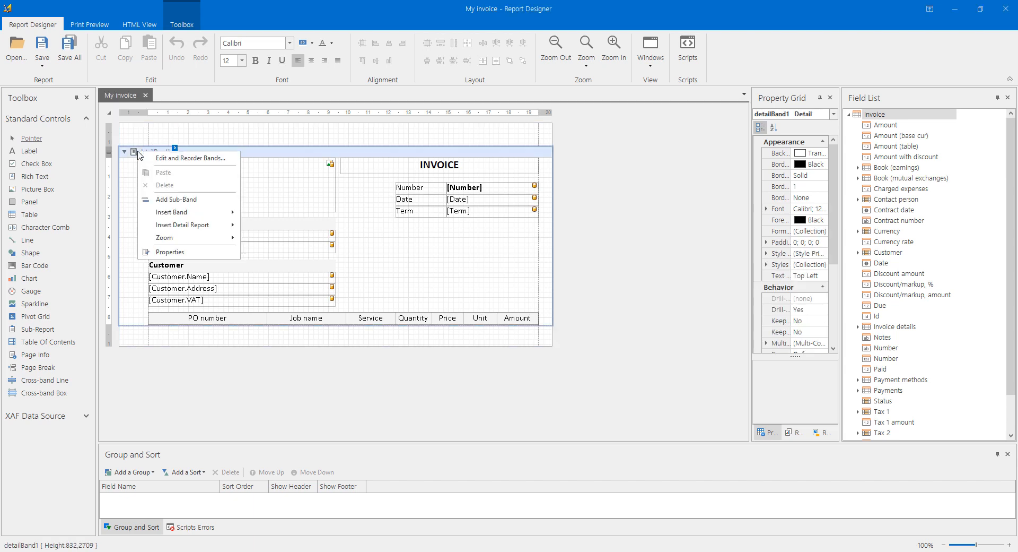
pyautogui.moveTo(194, 225)
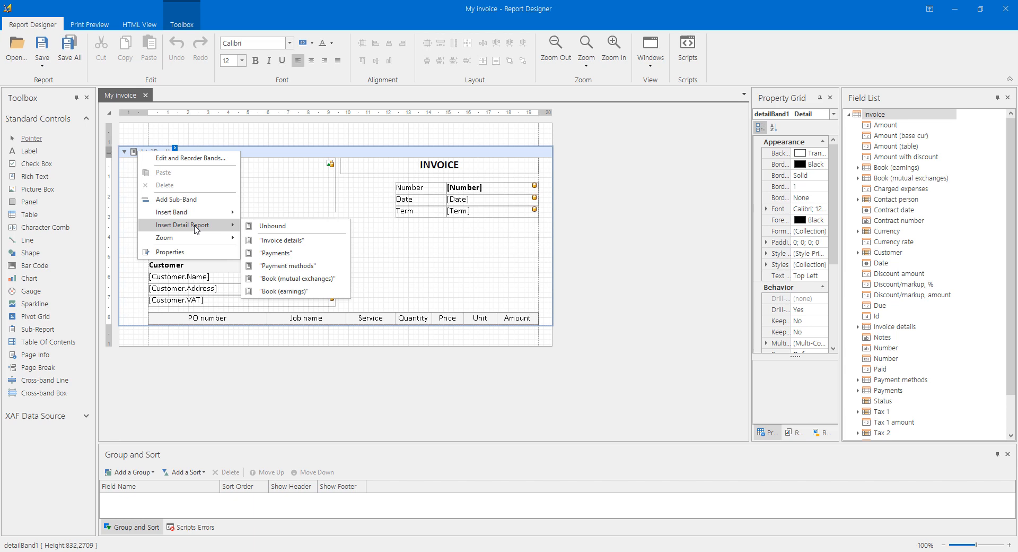
pyautogui.click(294, 241)
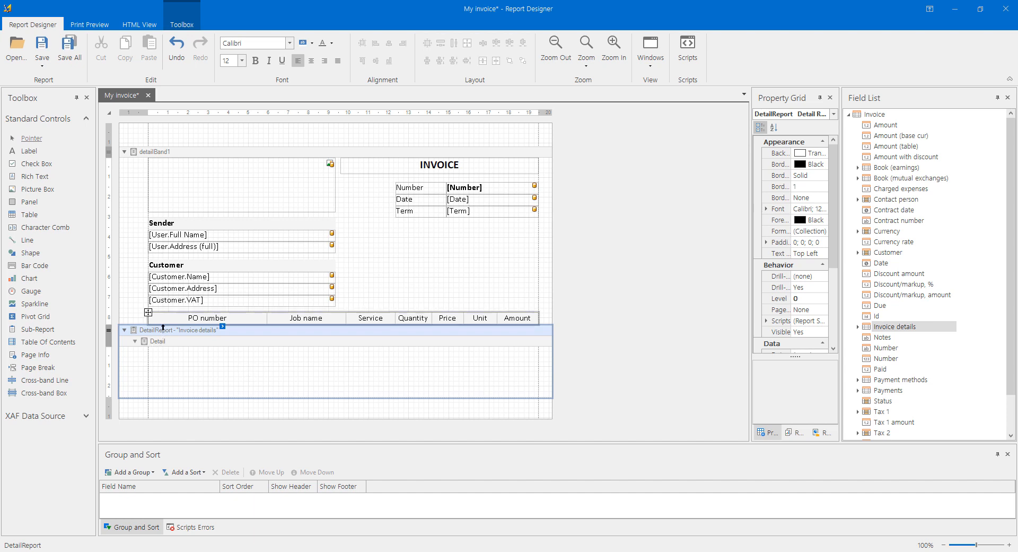
# Step: Rename the new "Invoice details" detail report to InvoiceRows
pyautogui.moveTo(751, 292); pyautogui.dragTo(667, 293)
pyautogui.scroll(-4, 775, 265)
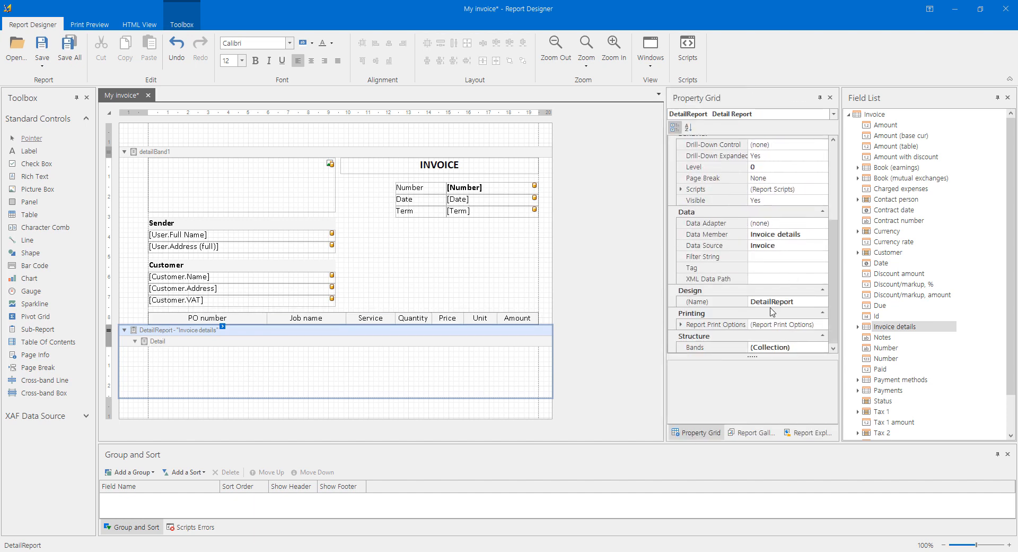
pyautogui.click(771, 302)
pyautogui.write('InvoiceRows')
pyautogui.press('Return')
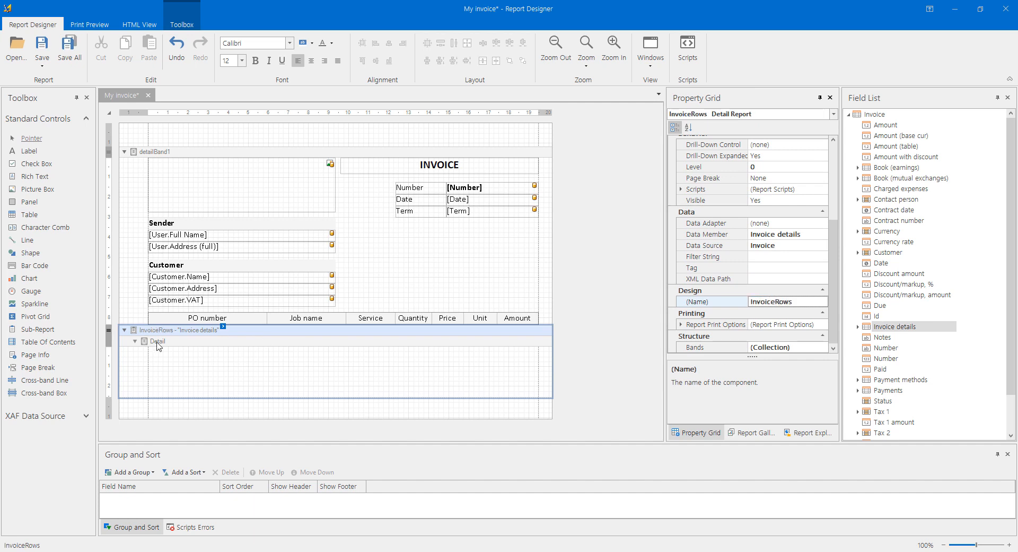
# Step: Rename the Detail band inside the InvoiceRows report to InvoiceRow
pyautogui.click(158, 342)
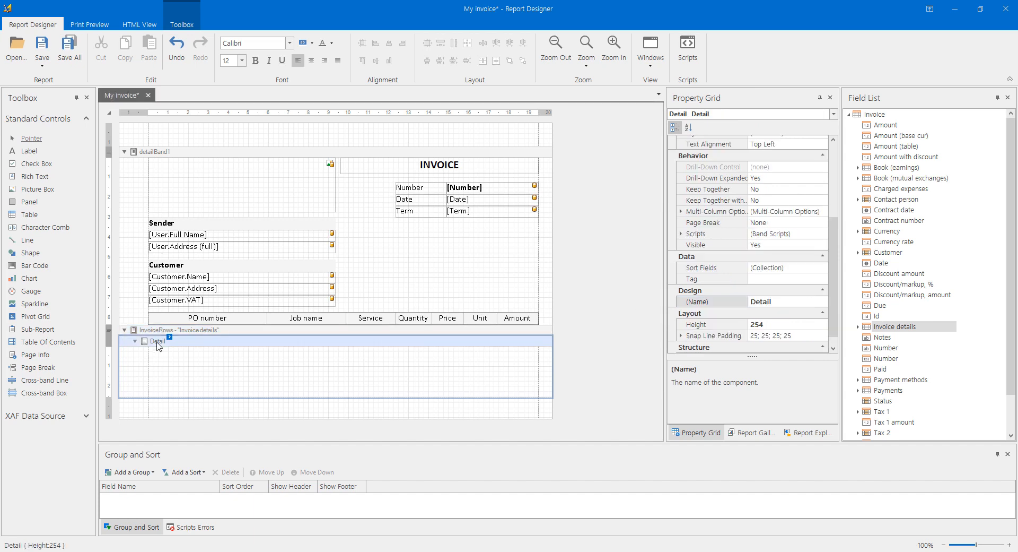
pyautogui.click(770, 301)
pyautogui.write('InvoiceRow')
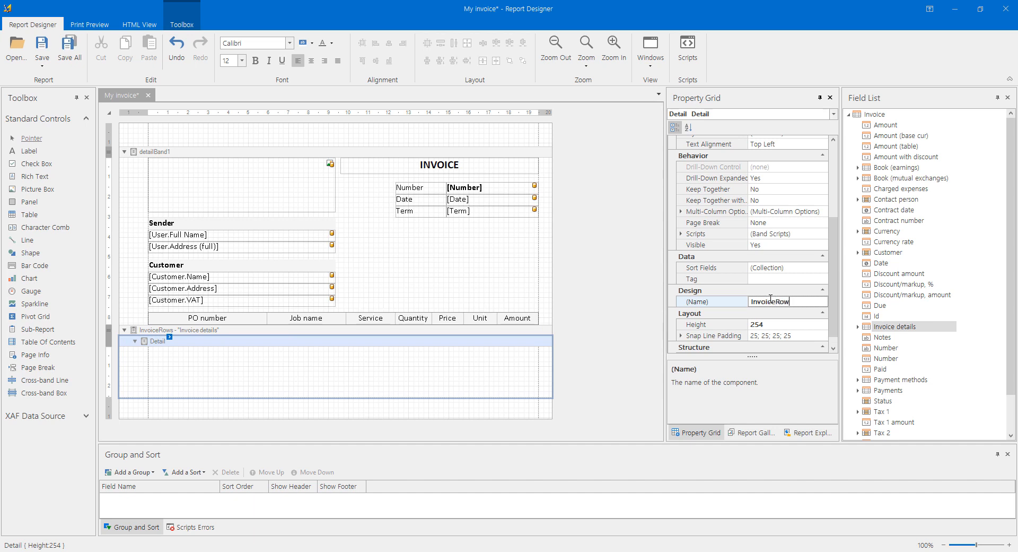
pyautogui.press('Return')
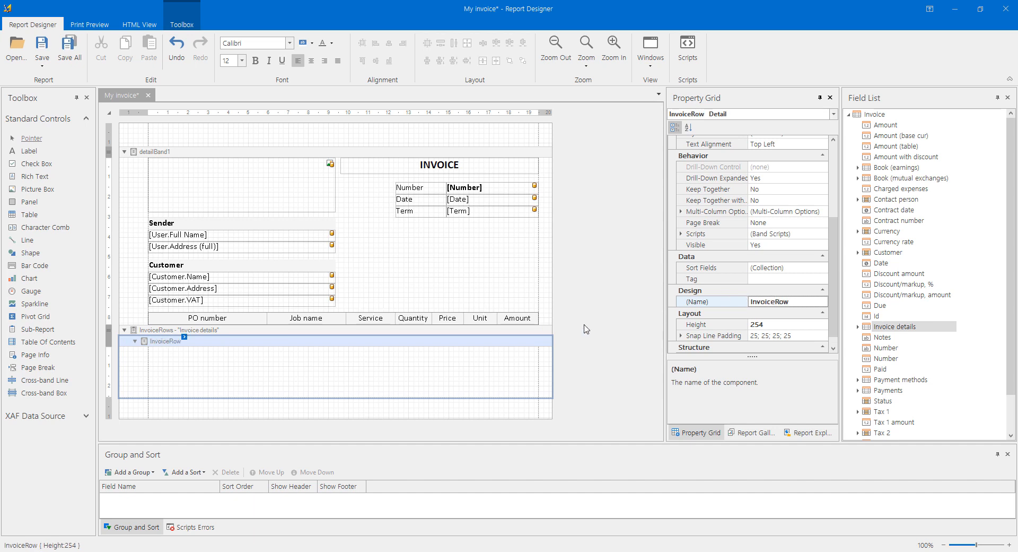
# Step: Save the My invoice template and close the report designer
pyautogui.click(614, 337)
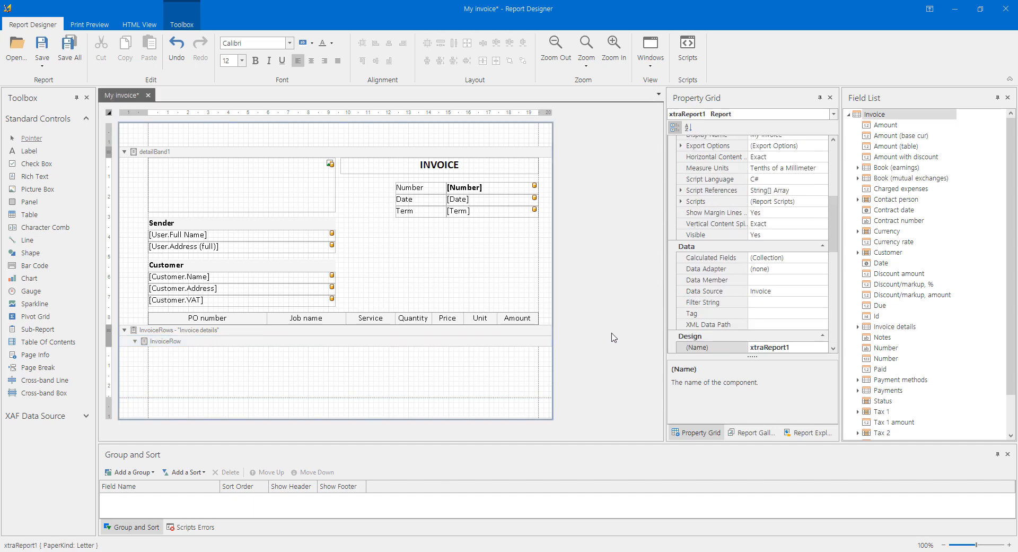
pyautogui.click(42, 47)
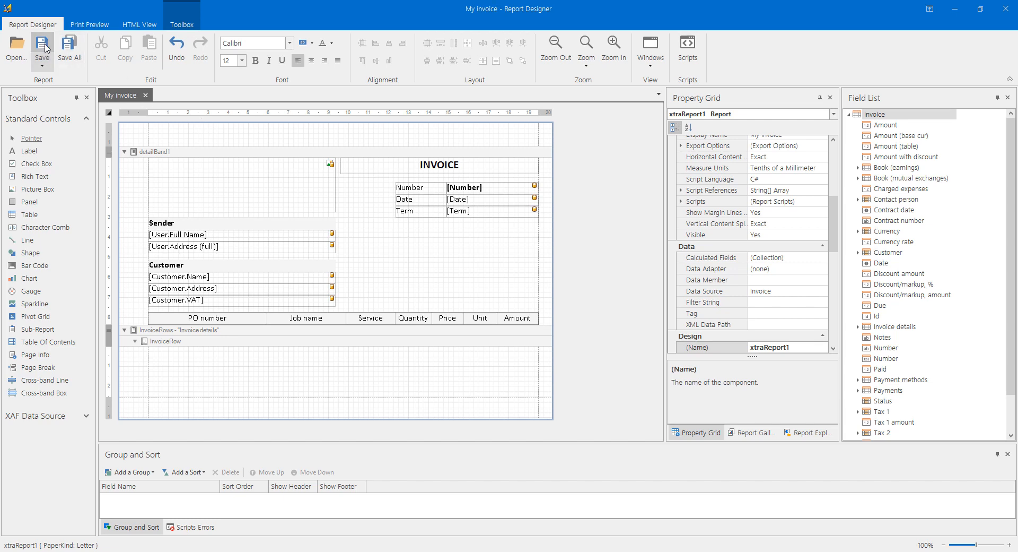
pyautogui.click(1006, 9)
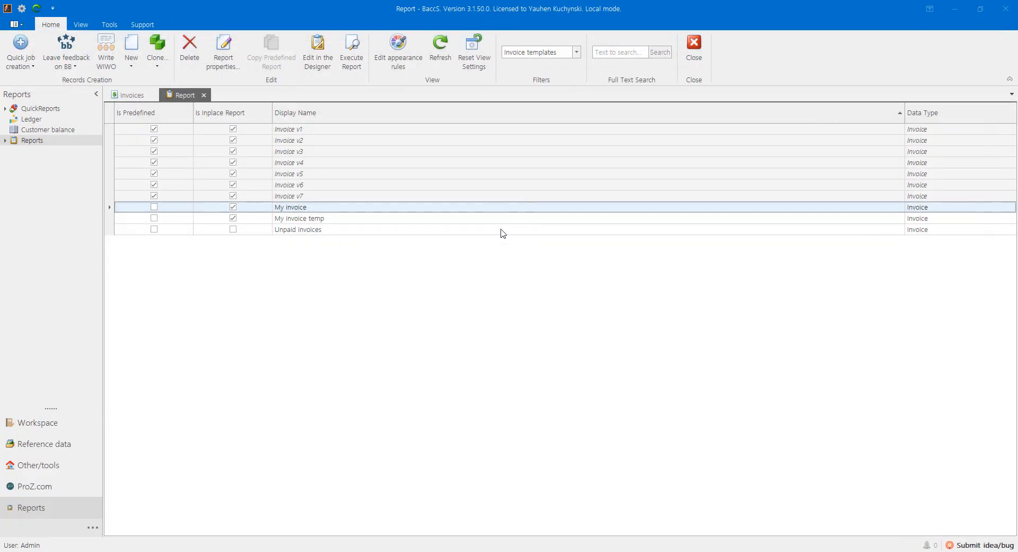
# Step: Examine the detail rows of the Euro-Soft Inc. invoice dated 10.01.2018 and its first job in the invoices list
pyautogui.click(129, 94)
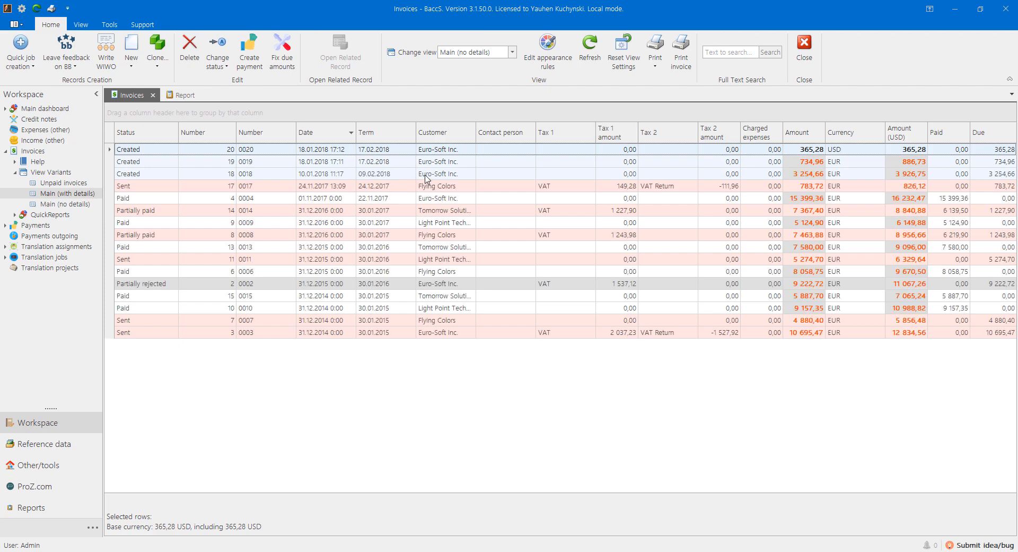
pyautogui.doubleClick(425, 179)
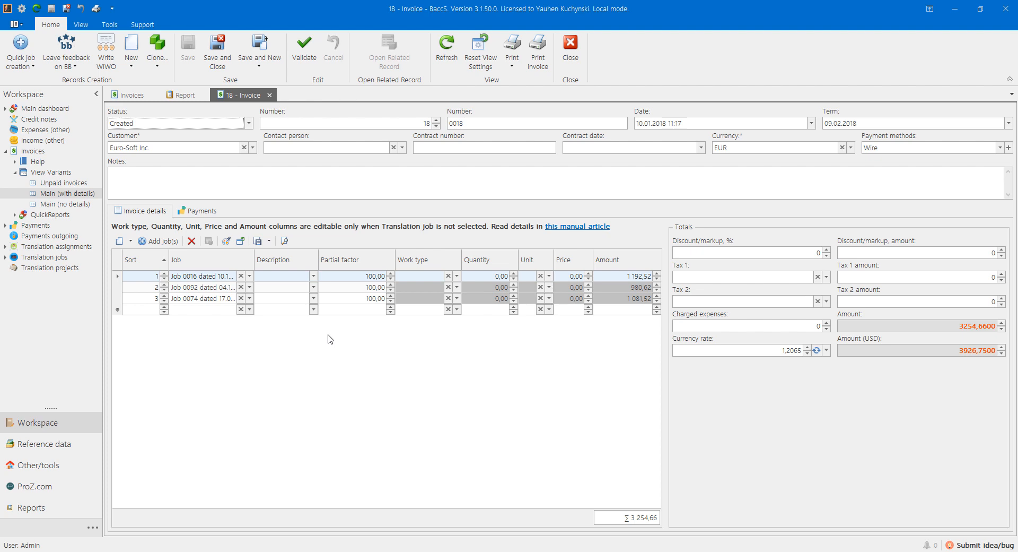
pyautogui.doubleClick(193, 277)
pyautogui.click(269, 95)
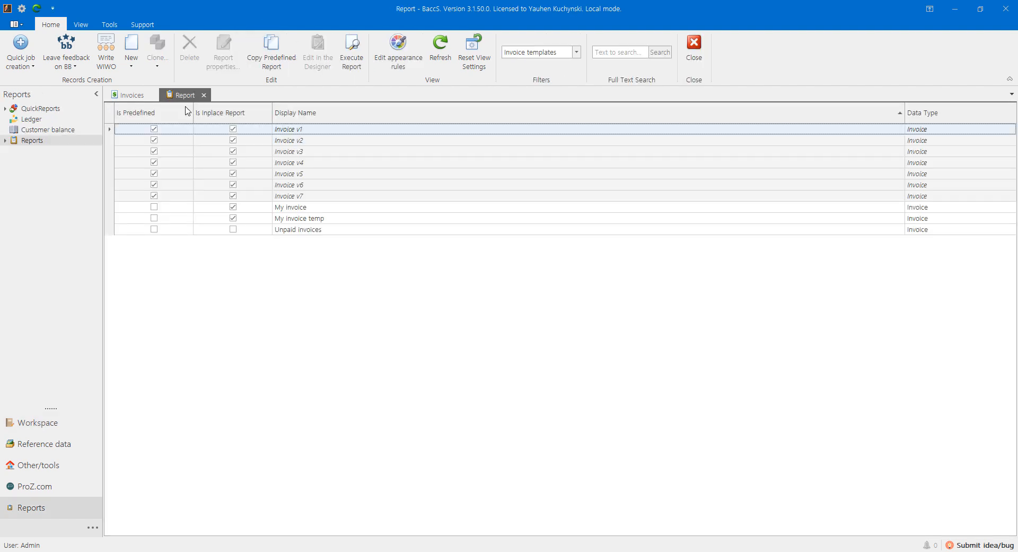
# Step: Reopen the My invoice template in the designer and insert an unbound detail report under the InvoiceRow band
pyautogui.click(300, 207)
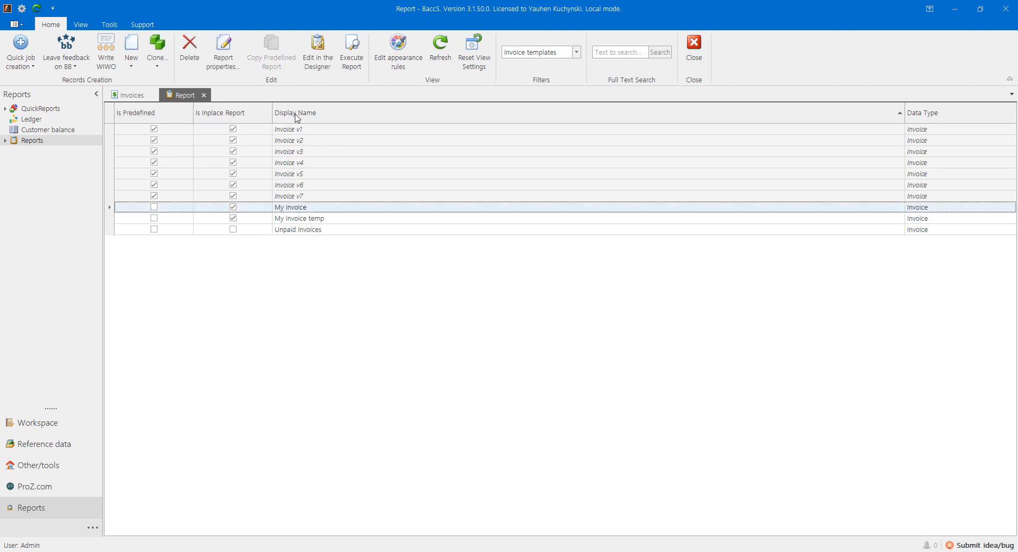
pyautogui.click(318, 42)
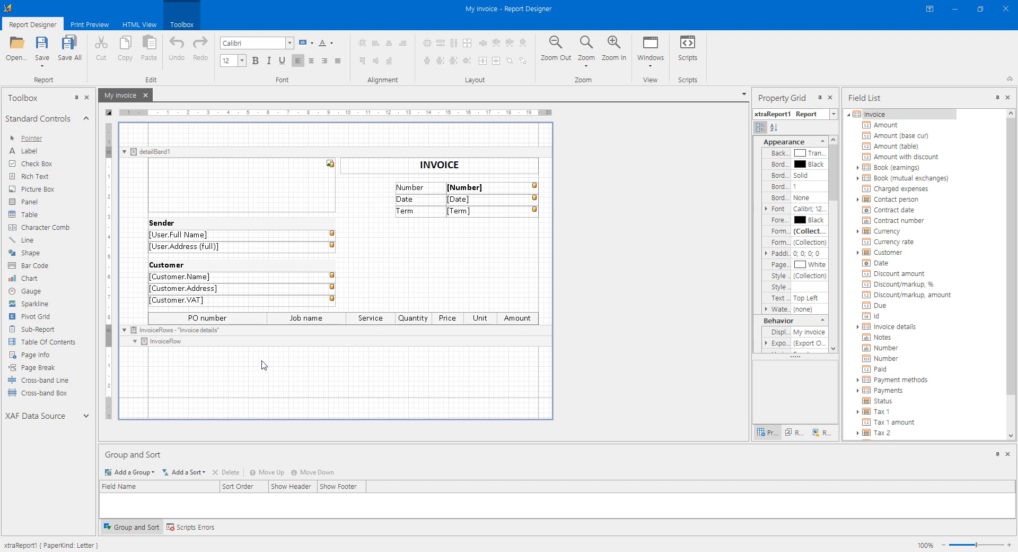
pyautogui.click(162, 346)
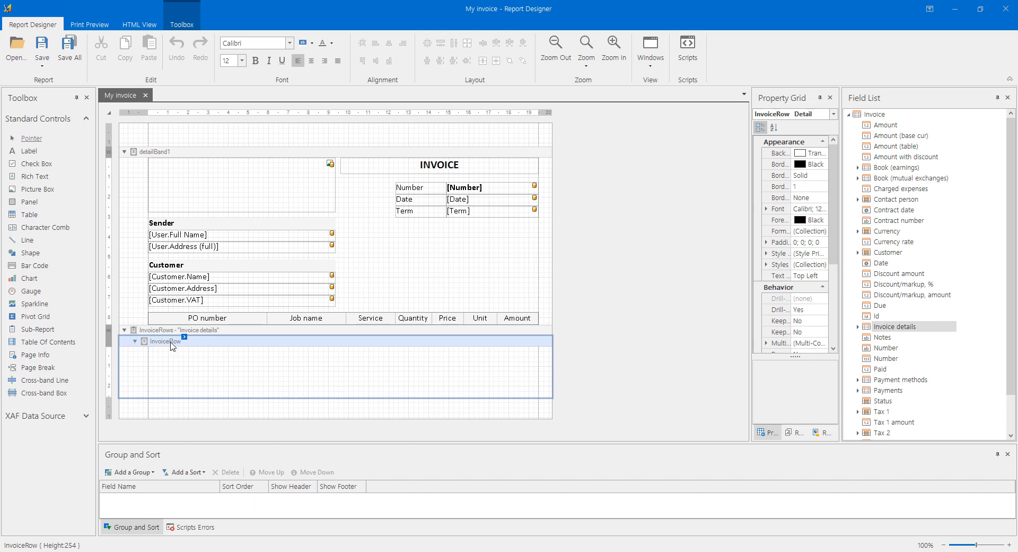
pyautogui.rightClick(172, 346)
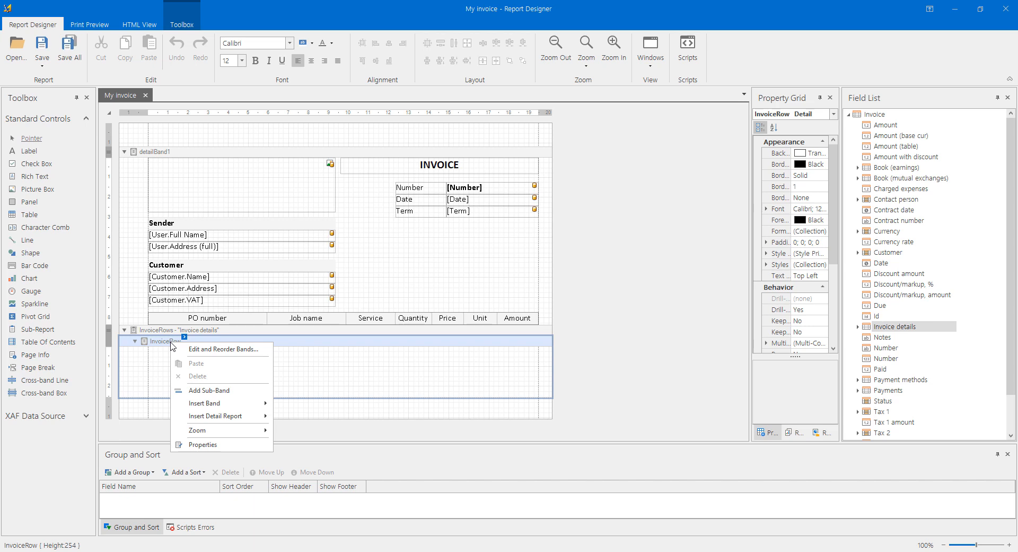
pyautogui.moveTo(264, 422)
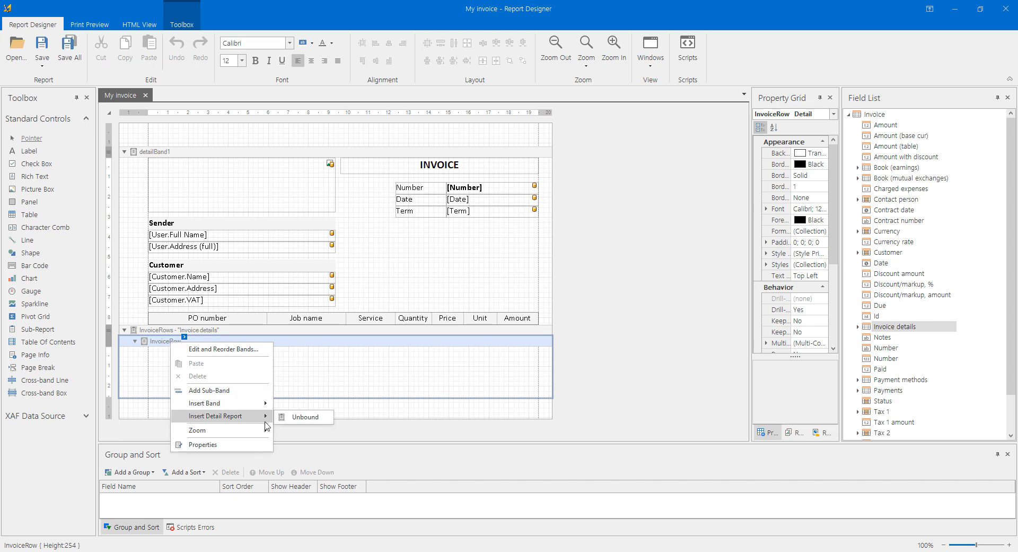
pyautogui.click(323, 419)
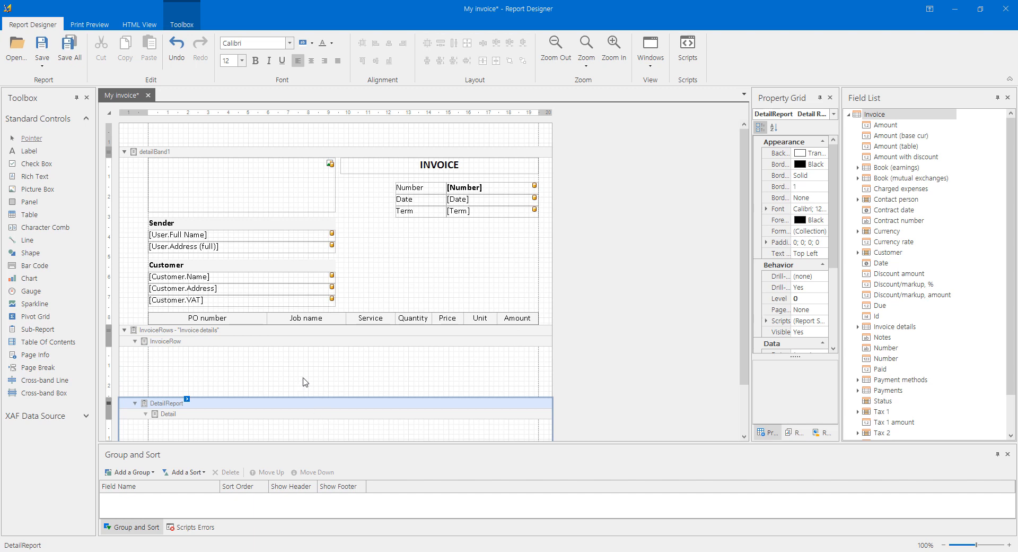
# Step: Bind the nested detail report to the Invoice data source with Invoice details.Job.Job tasks as its data member
pyautogui.scroll(-1, 356, 320)
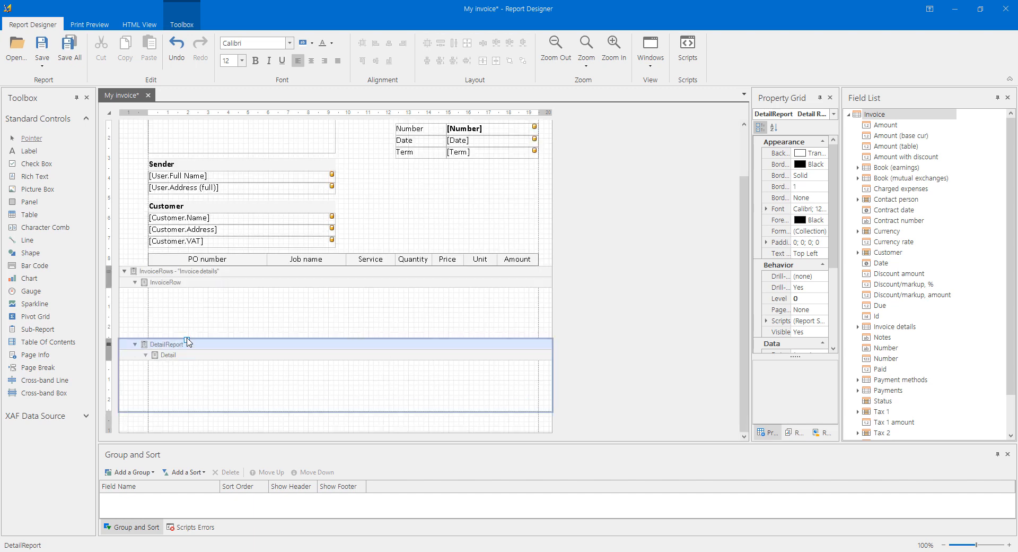
pyautogui.click(189, 340)
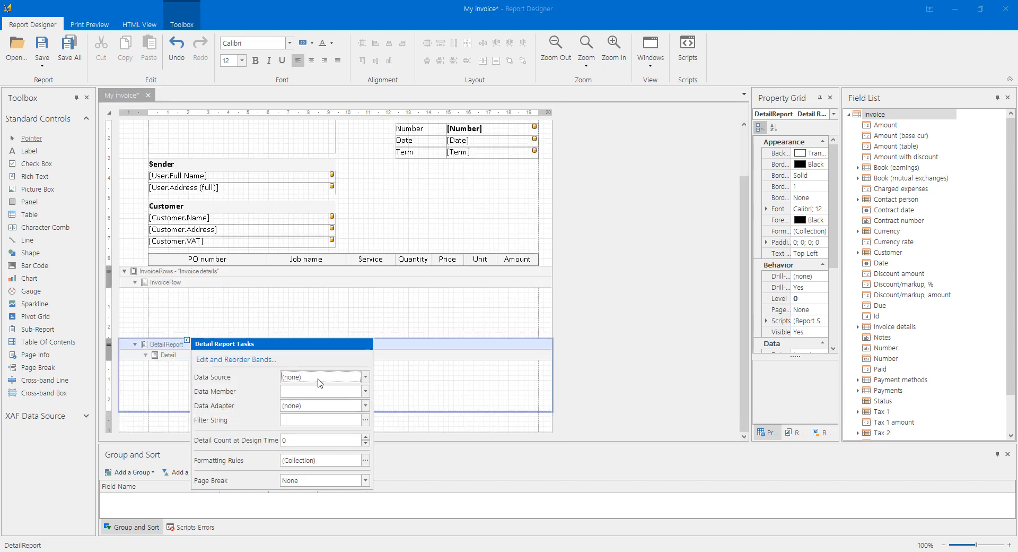
pyautogui.click(366, 376)
pyautogui.click(307, 401)
pyautogui.click(366, 391)
pyautogui.scroll(1, 371, 425)
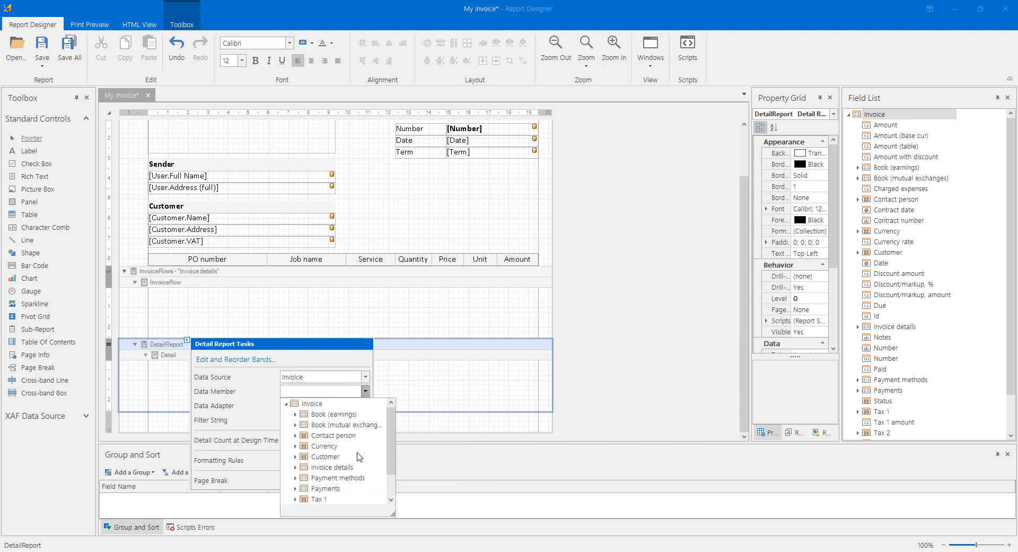
pyautogui.scroll(-1, 316, 424)
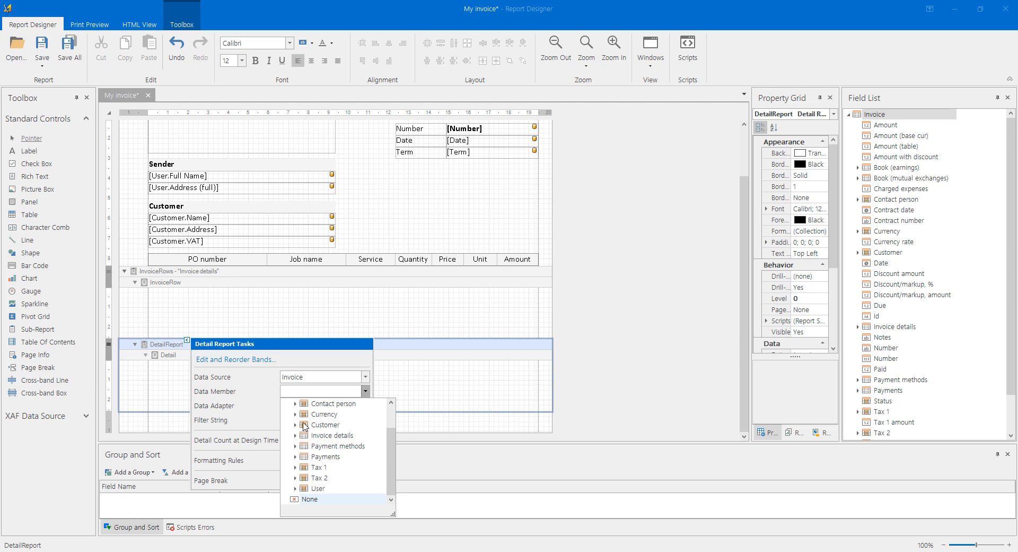
pyautogui.click(295, 436)
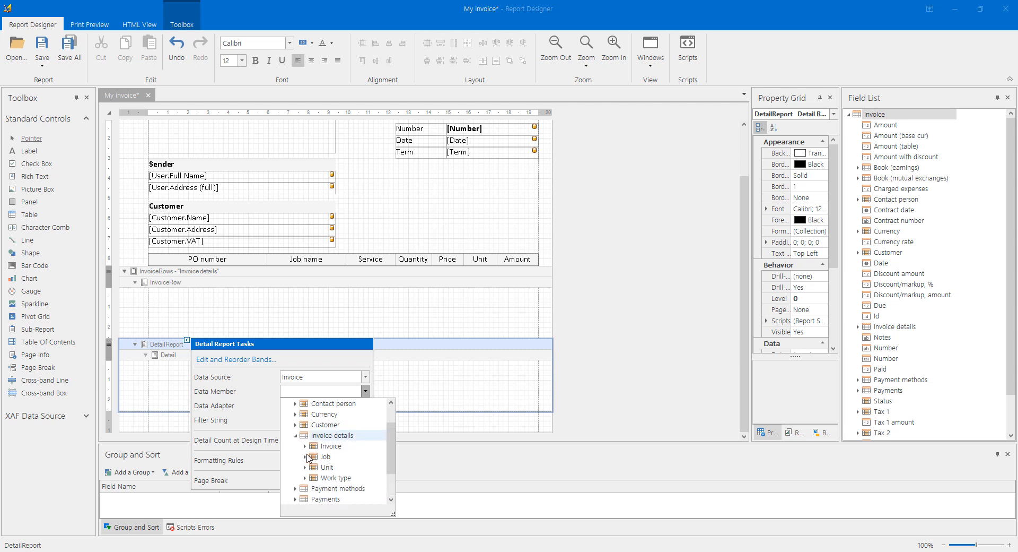
pyautogui.click(305, 457)
pyautogui.moveTo(391, 439); pyautogui.dragTo(392, 455)
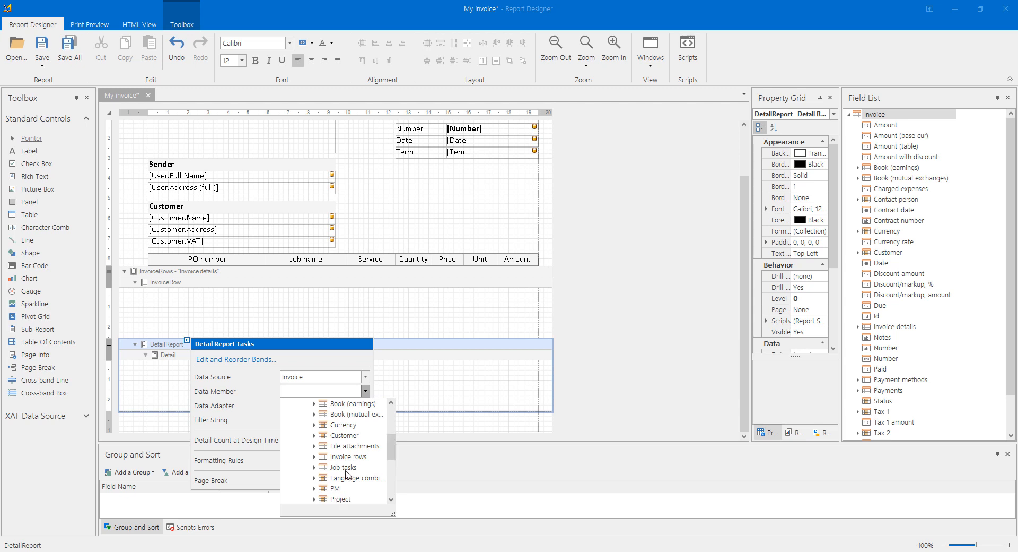
pyautogui.click(328, 466)
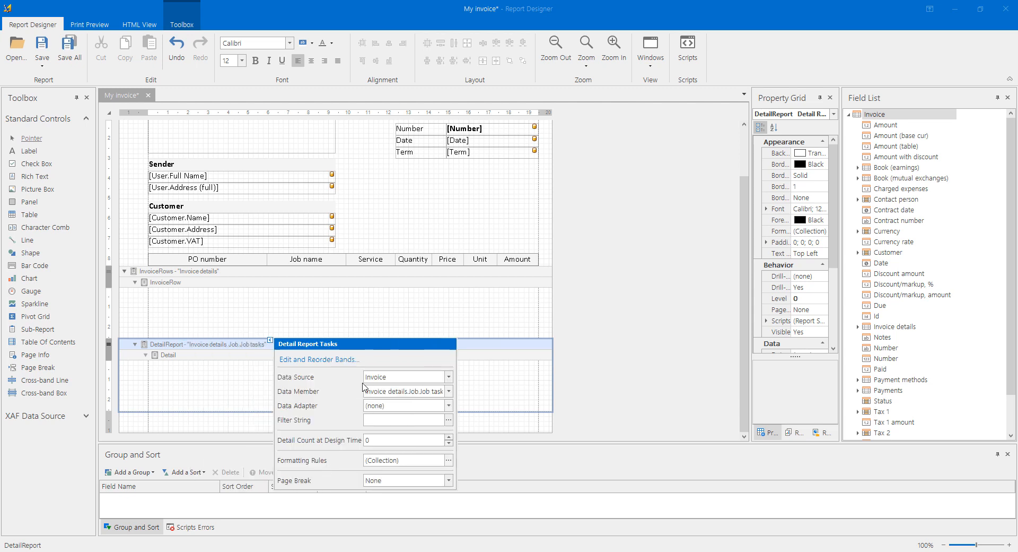
# Step: Rename the nested job tasks detail report to JobRows
pyautogui.click(165, 355)
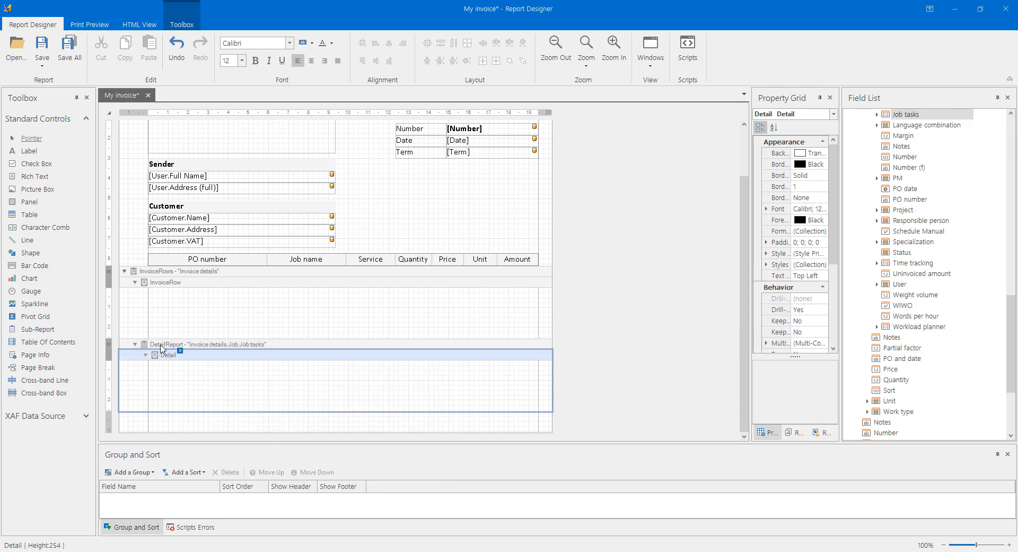
pyautogui.click(162, 345)
pyautogui.moveTo(751, 294); pyautogui.dragTo(652, 295)
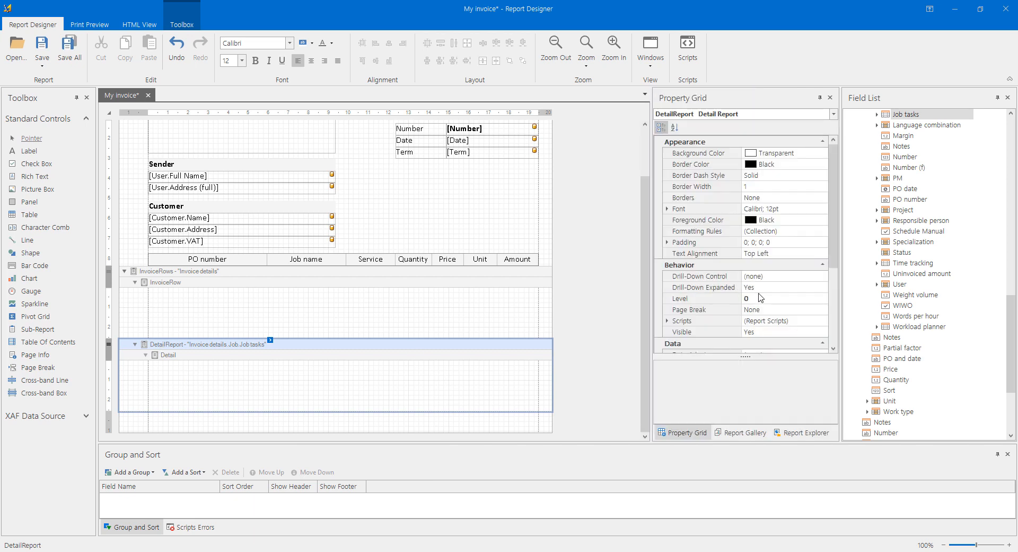
pyautogui.scroll(-5, 762, 297)
pyautogui.click(774, 302)
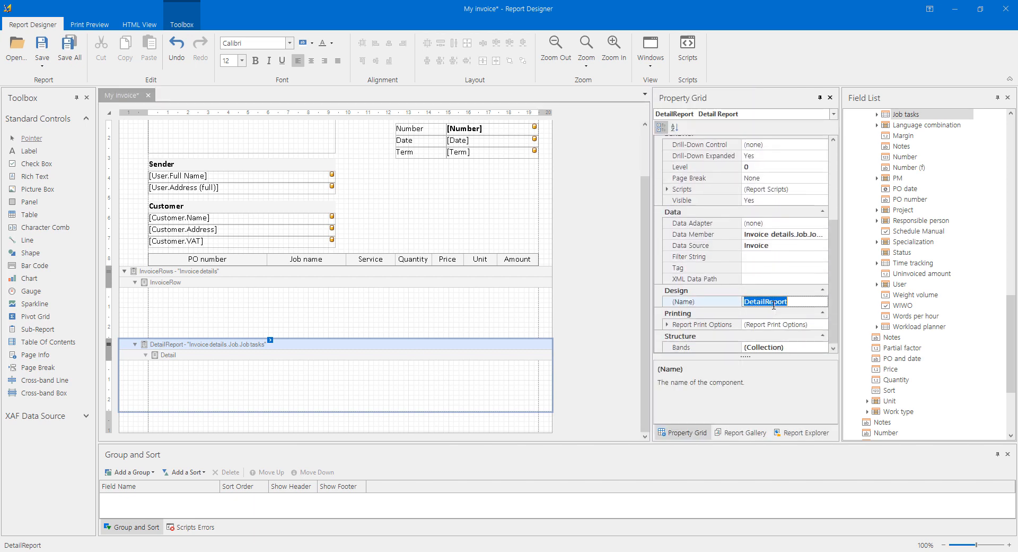
pyautogui.write('JobRows')
pyautogui.press('Return')
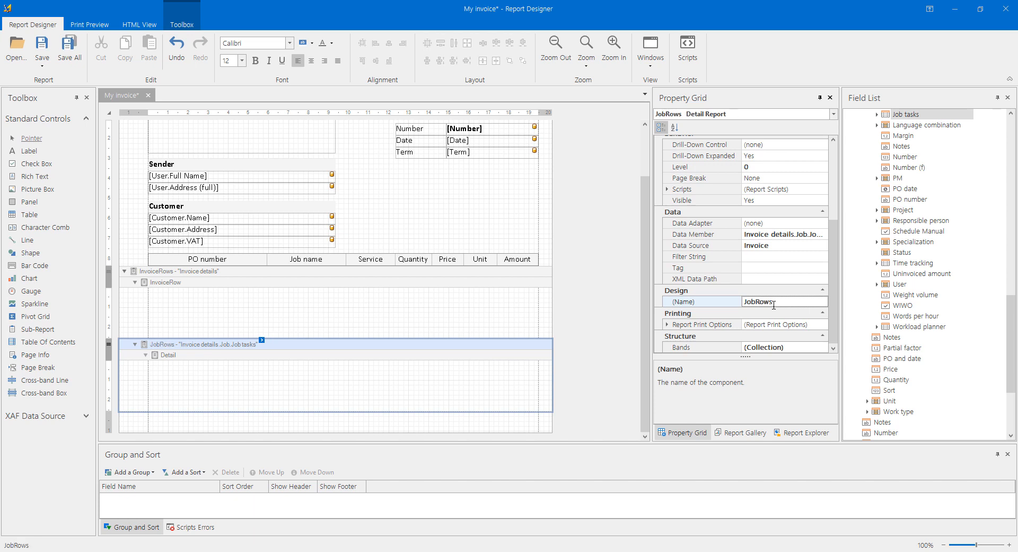
# Step: Rename the Detail band inside the JobRows report to JobRow
pyautogui.click(164, 357)
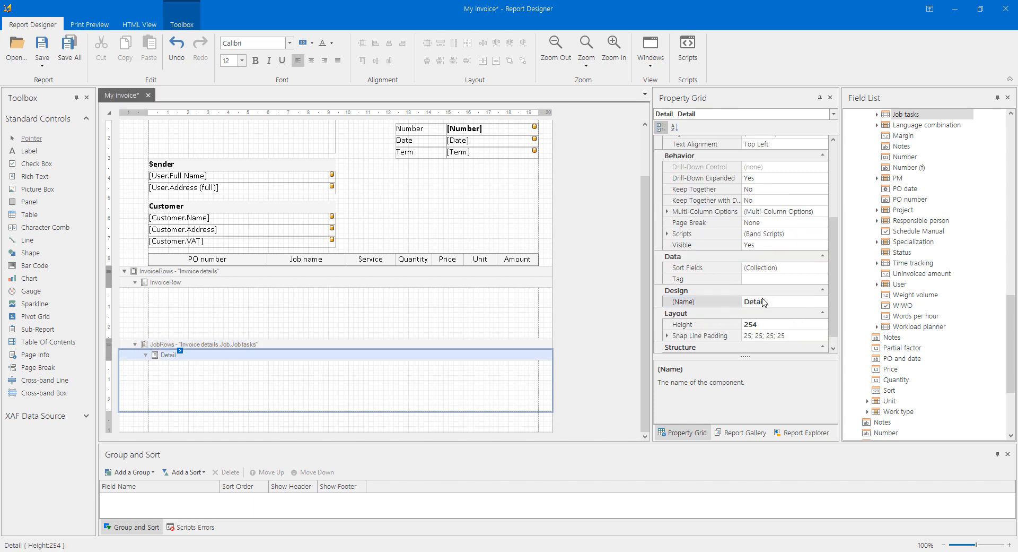
pyautogui.click(763, 300)
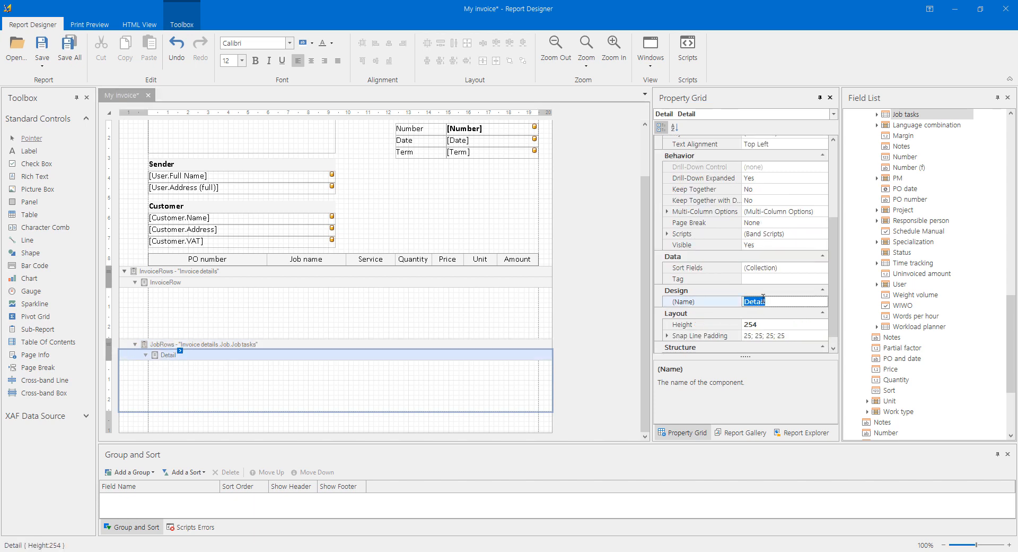
pyautogui.write('JobRow')
pyautogui.press('Return')
pyautogui.click(231, 383)
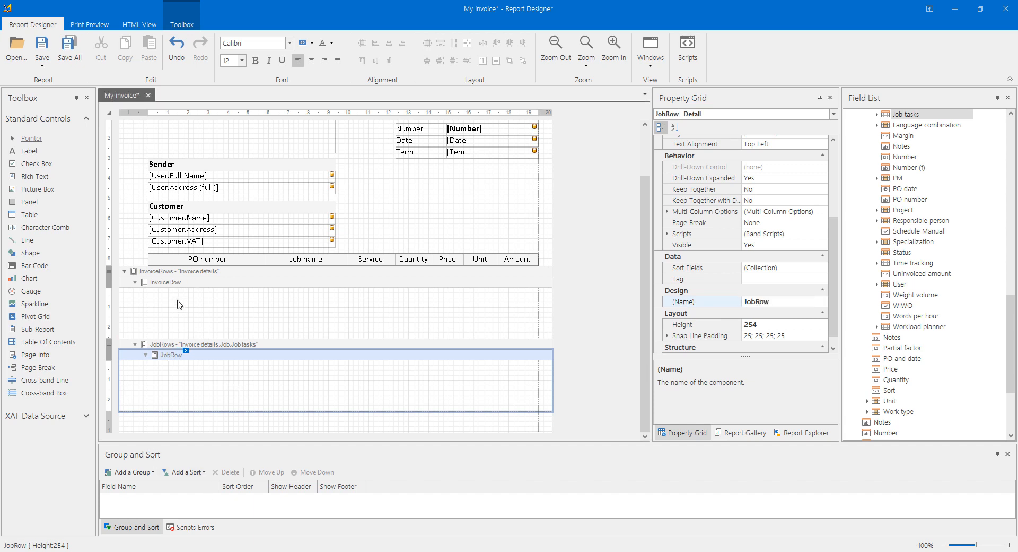
pyautogui.click(178, 272)
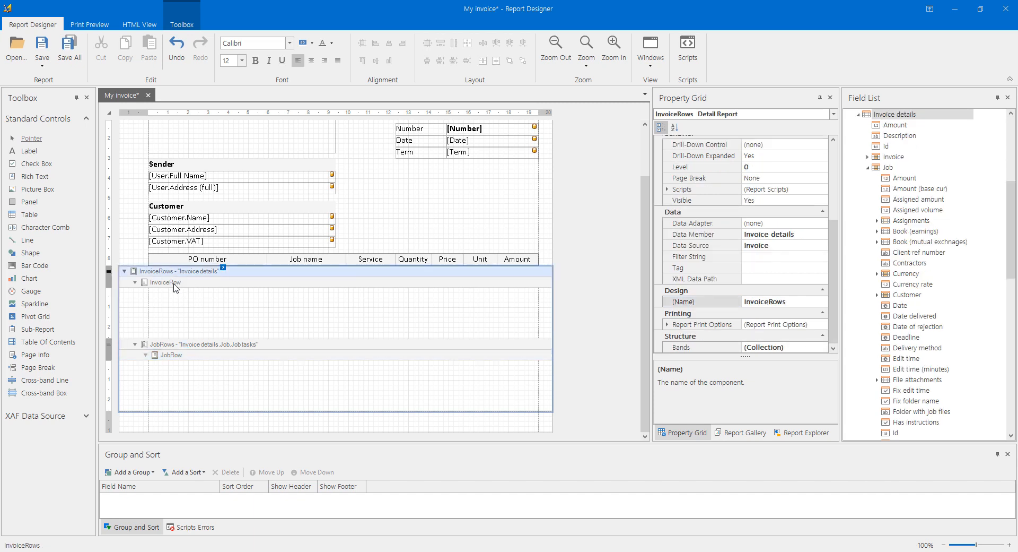
# Step: Shrink the empty InvoiceRow band to a height of 0
pyautogui.click(176, 286)
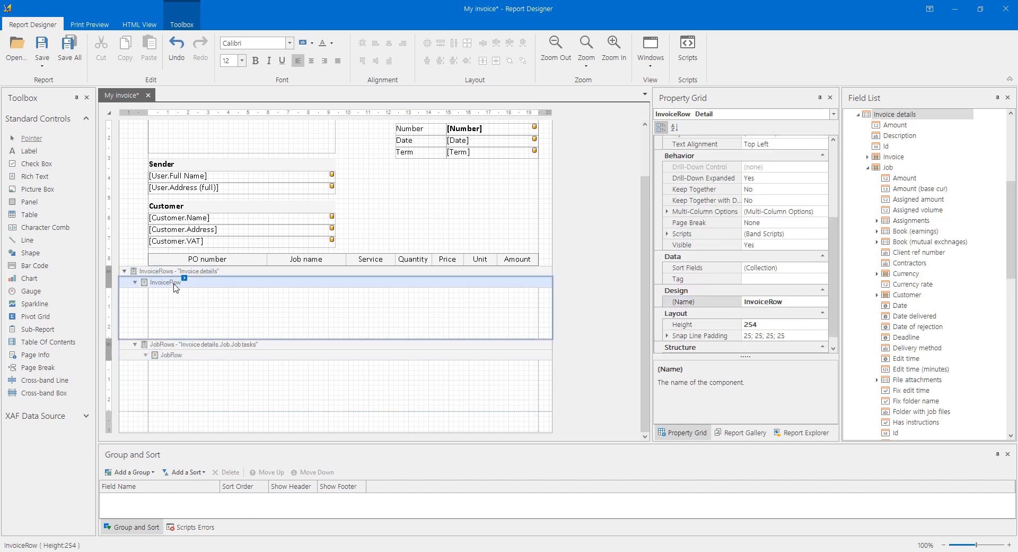
pyautogui.click(177, 348)
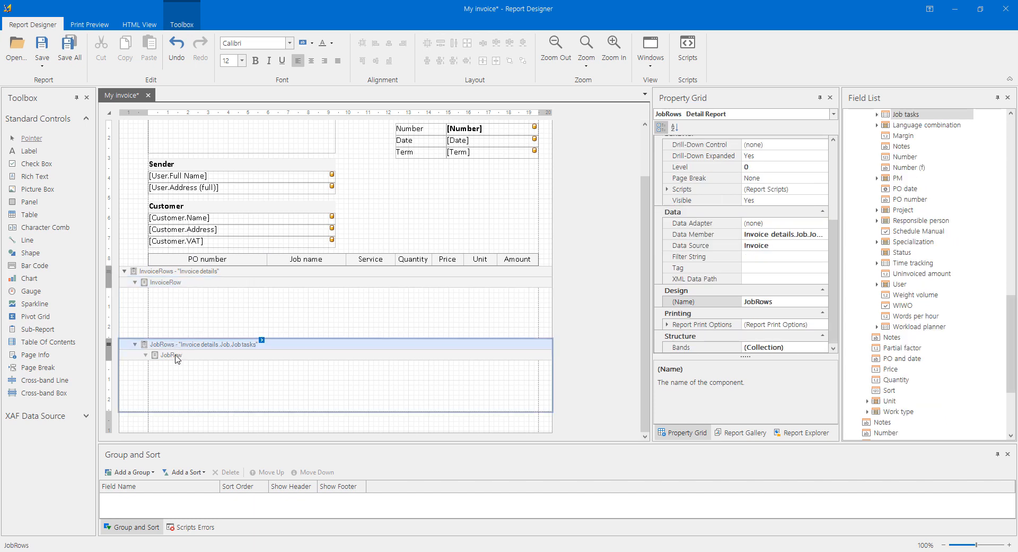
pyautogui.click(178, 356)
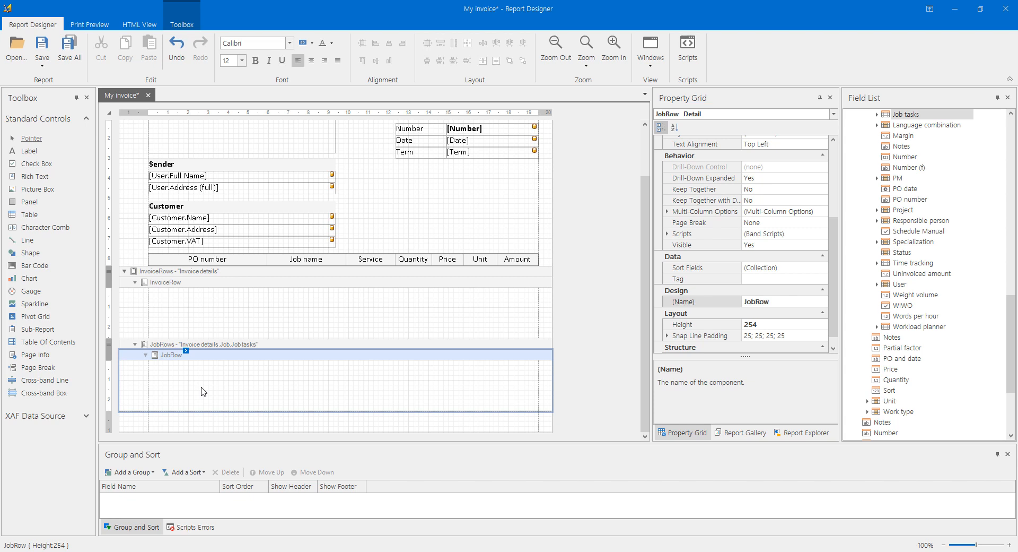
pyautogui.click(171, 285)
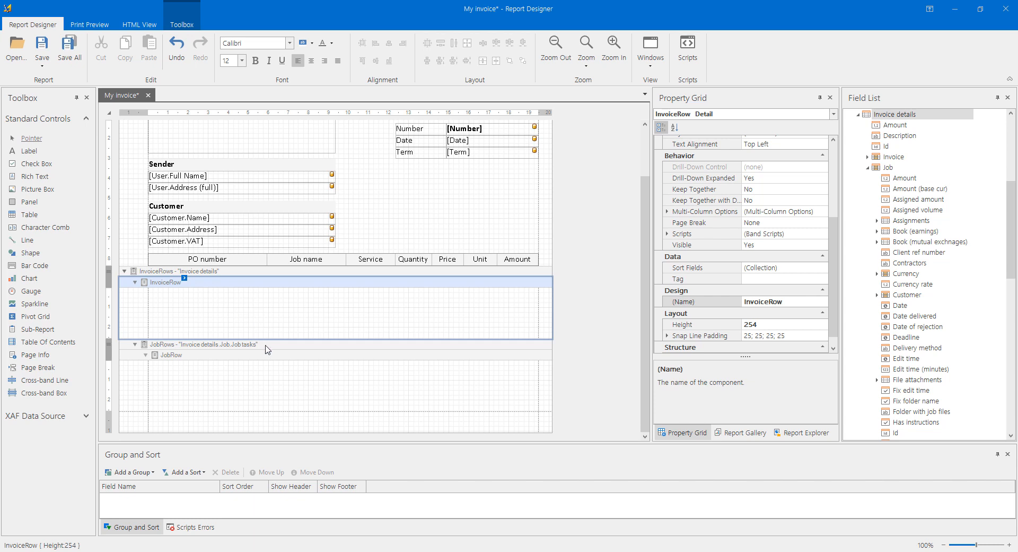
pyautogui.moveTo(266, 338); pyautogui.dragTo(268, 274)
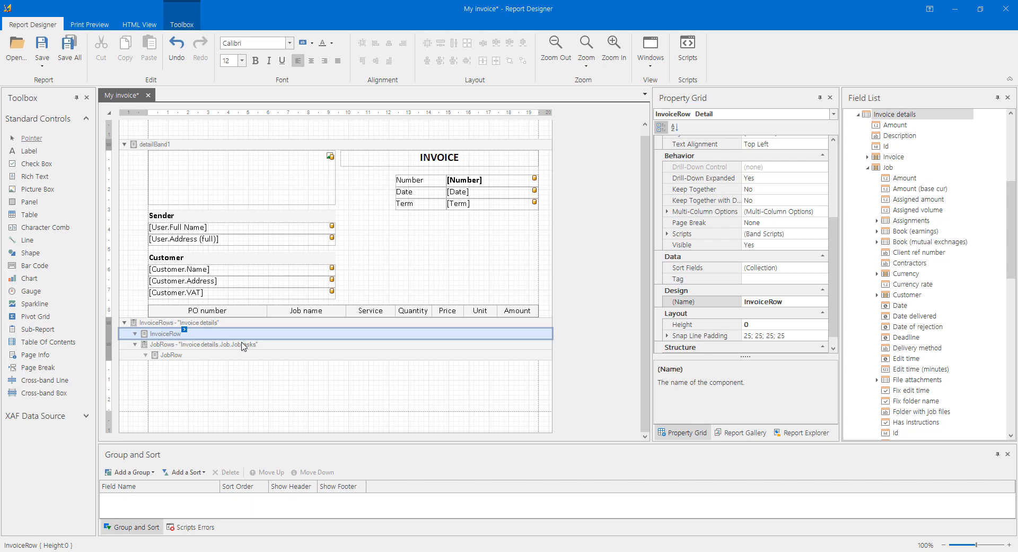
# Step: Examine the bound Number, Date and Term labels in the invoice header
pyautogui.click(169, 360)
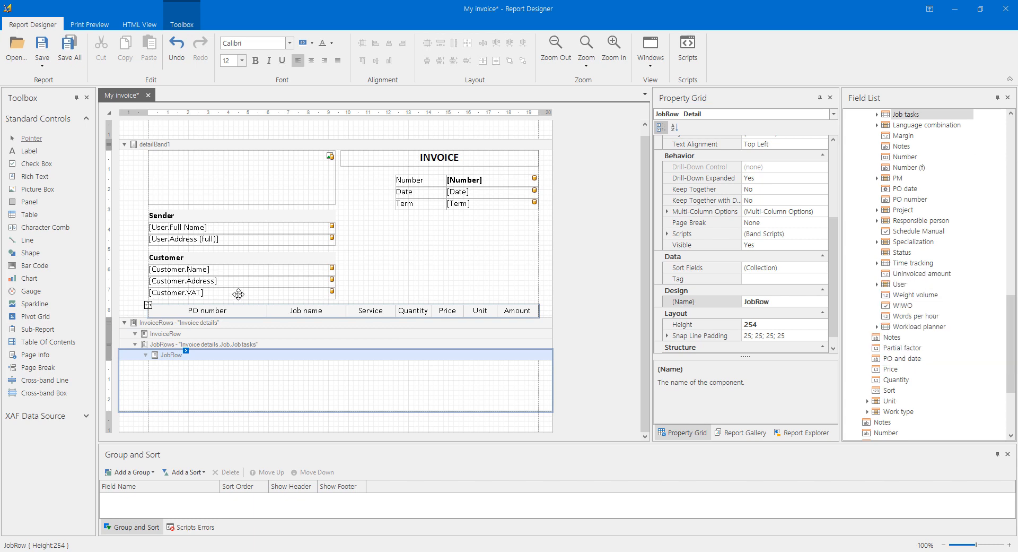
pyautogui.scroll(8, 936, 355)
pyautogui.scroll(10, 936, 355)
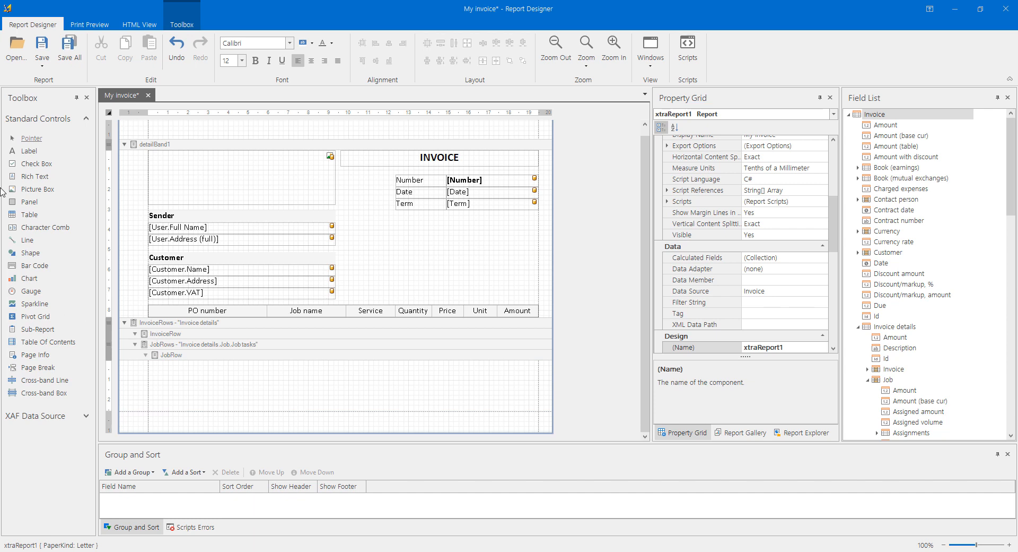
pyautogui.click(478, 181)
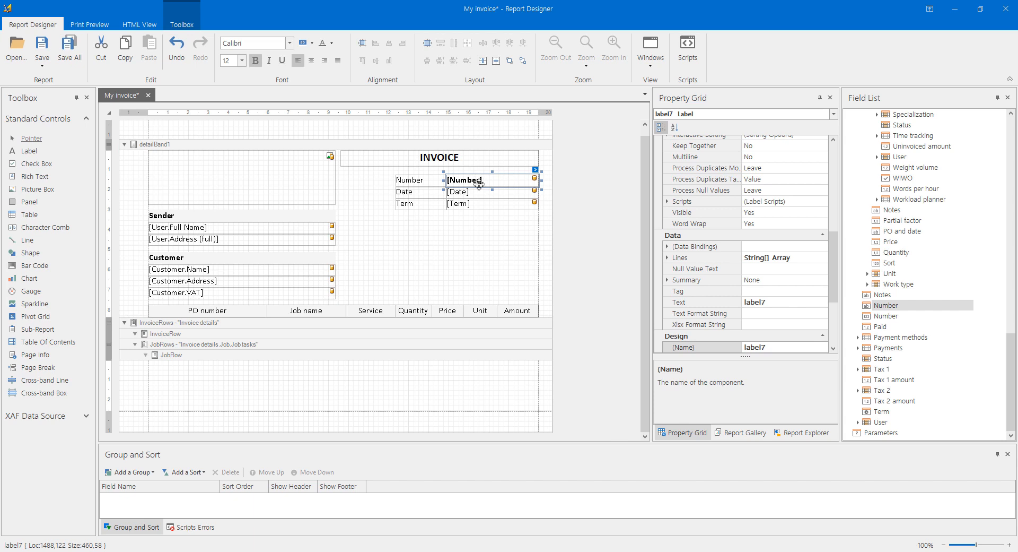
pyautogui.click(470, 192)
pyautogui.click(467, 205)
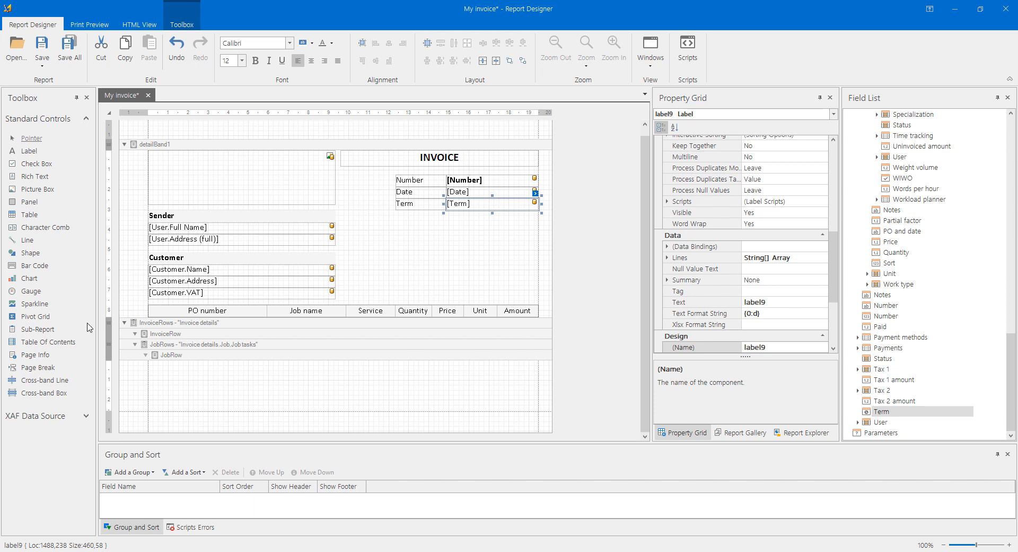
# Step: Place the Job's PO number and Job name fields in the JobRow band beneath their matching column headings
pyautogui.click(173, 355)
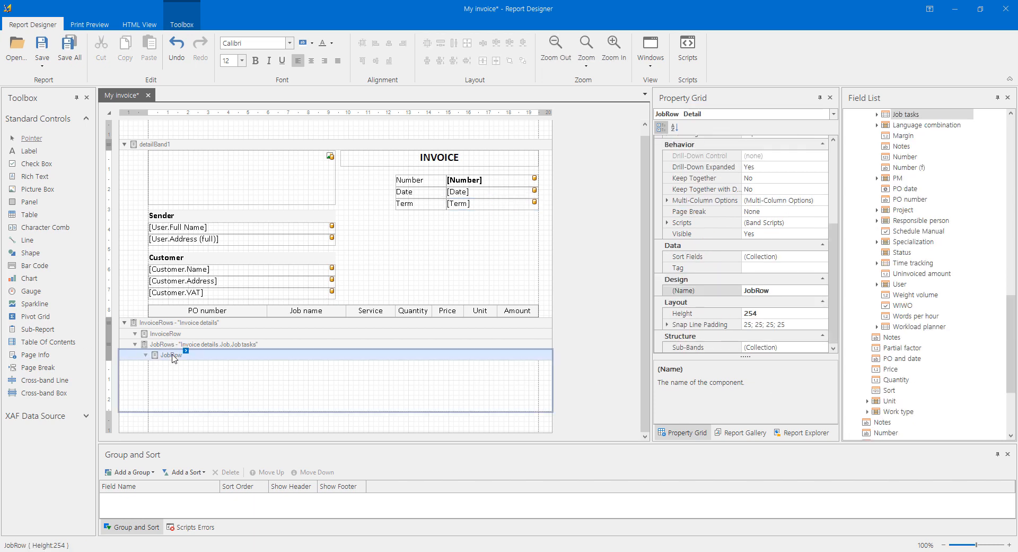
pyautogui.click(878, 114)
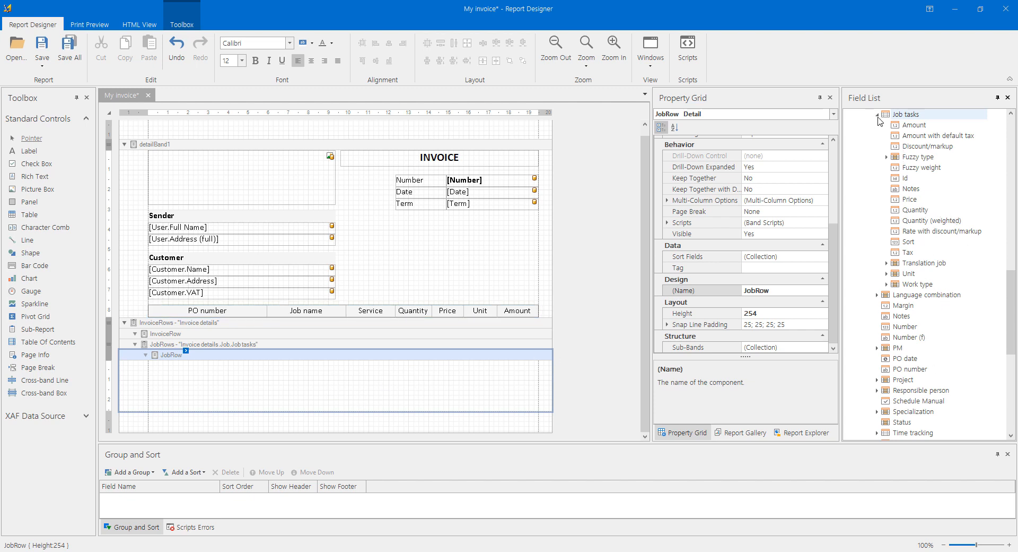
pyautogui.scroll(3, 891, 185)
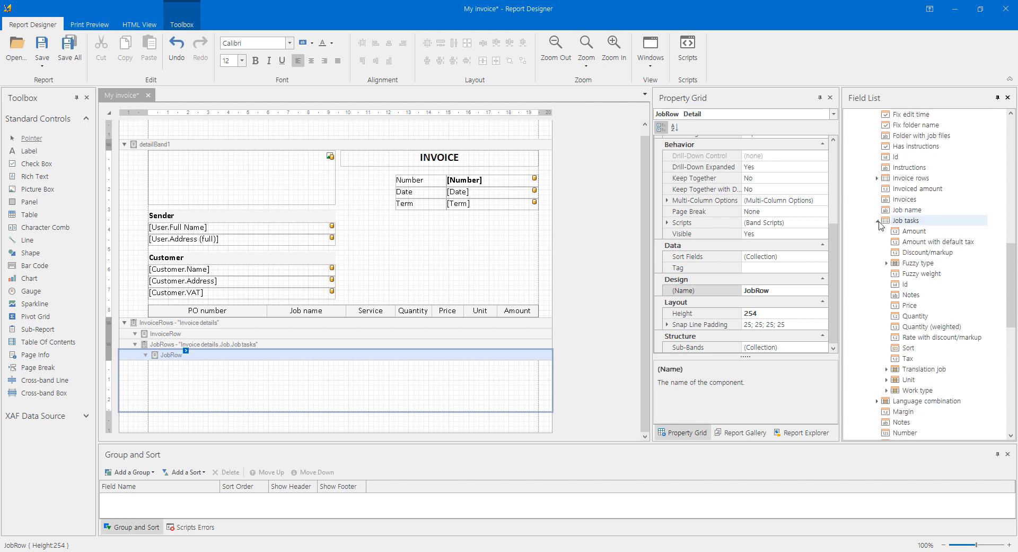
pyautogui.click(878, 221)
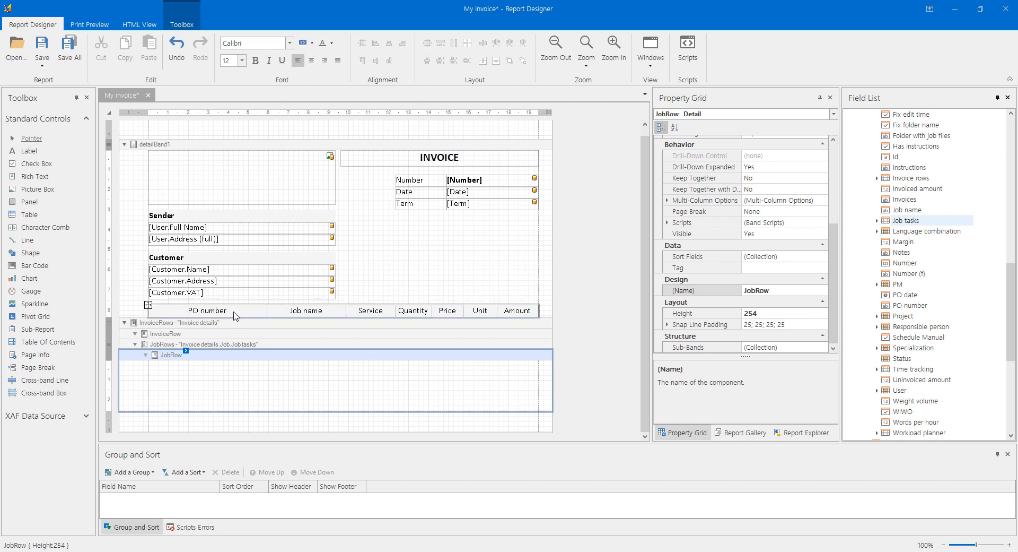
pyautogui.scroll(2, 912, 313)
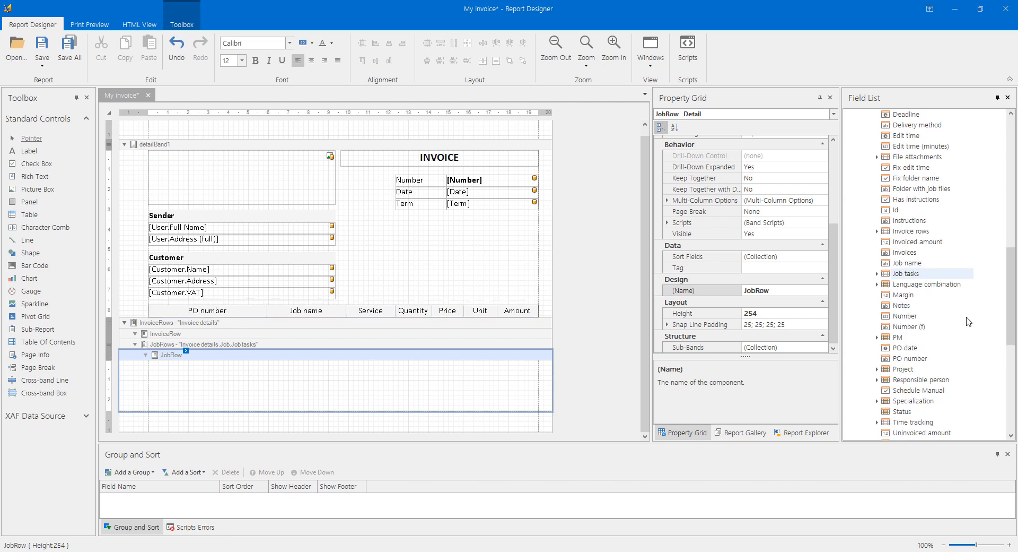
pyautogui.moveTo(1012, 279); pyautogui.dragTo(1017, 270)
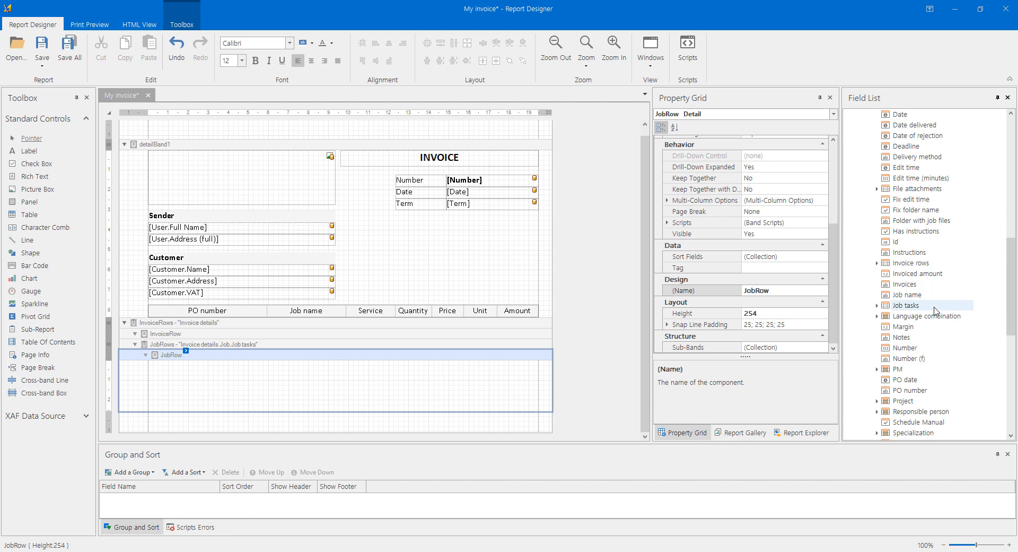
pyautogui.scroll(5, 937, 312)
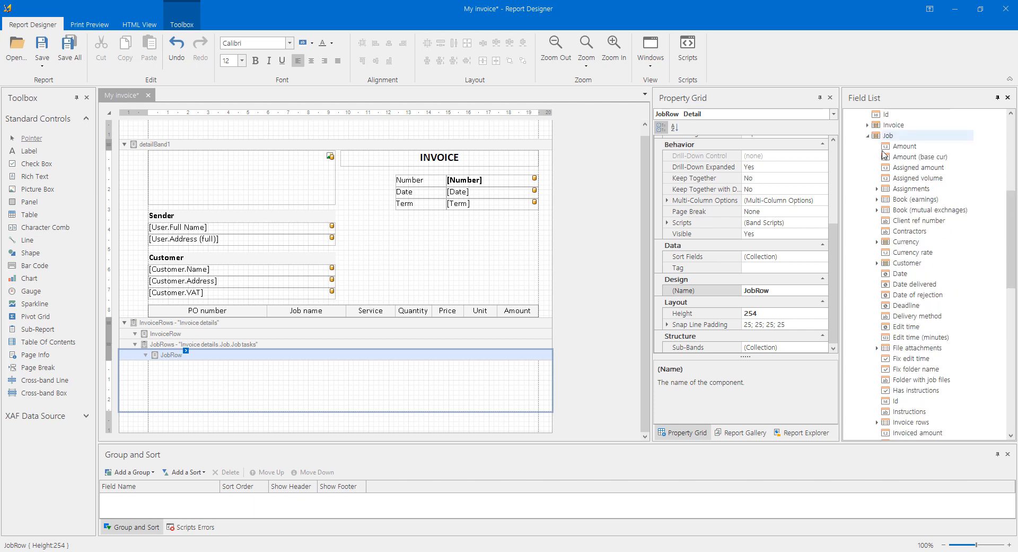
pyautogui.scroll(-7, 916, 305)
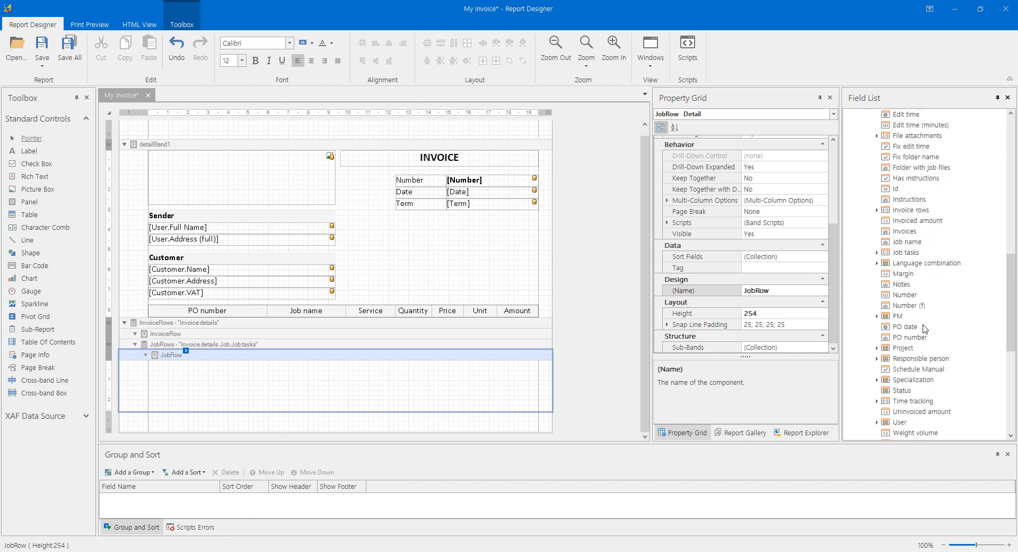
pyautogui.moveTo(908, 338); pyautogui.dragTo(270, 365)
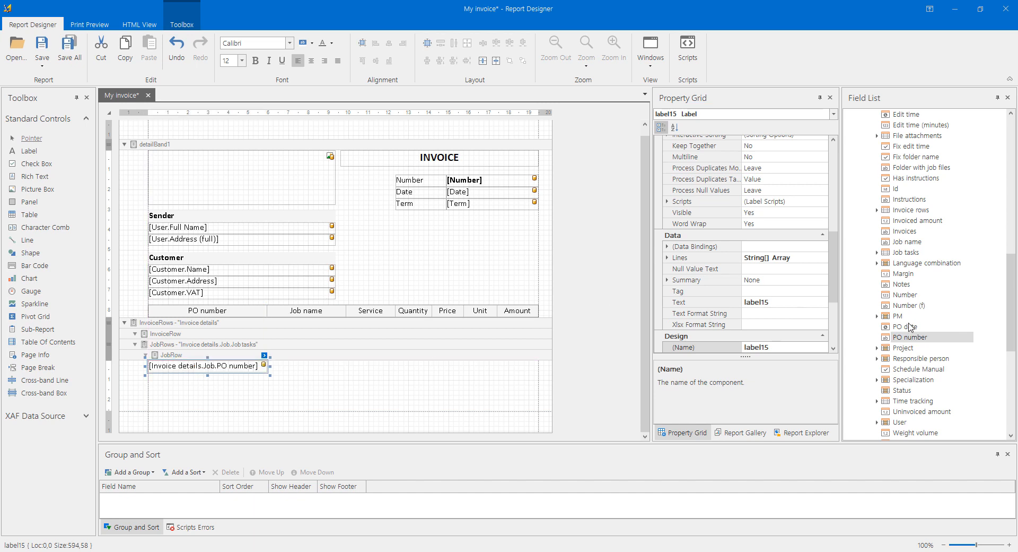
pyautogui.moveTo(907, 245); pyautogui.dragTo(347, 366)
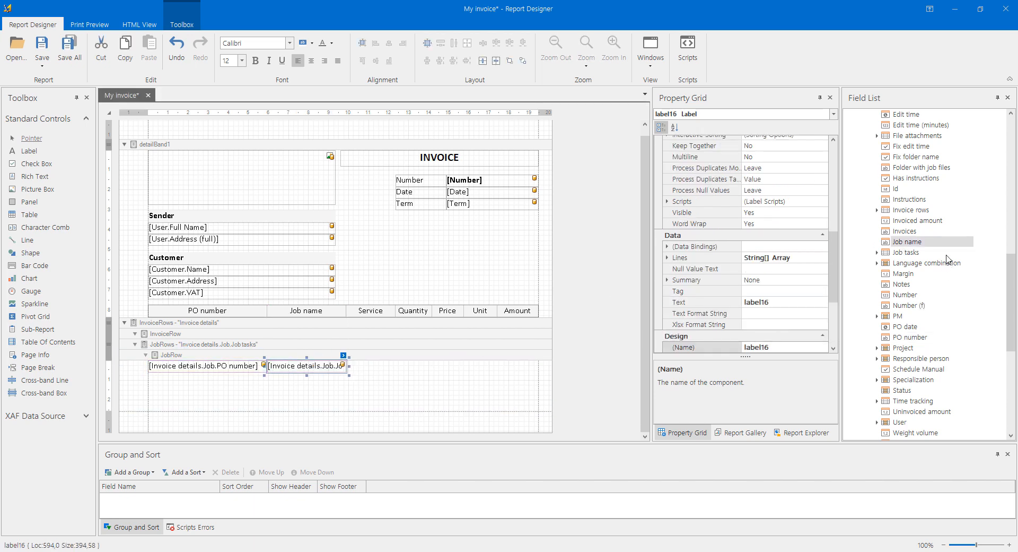
# Step: Add the Job tasks' Work type Name and Quantity fields to the JobRow band under the Service and Quantity headings
pyautogui.click(877, 253)
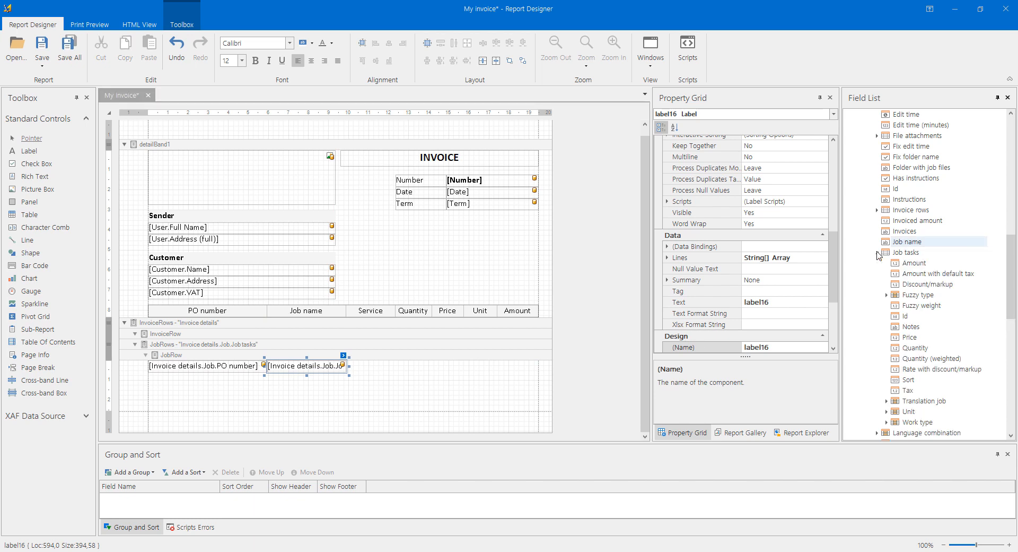
pyautogui.scroll(-2, 889, 297)
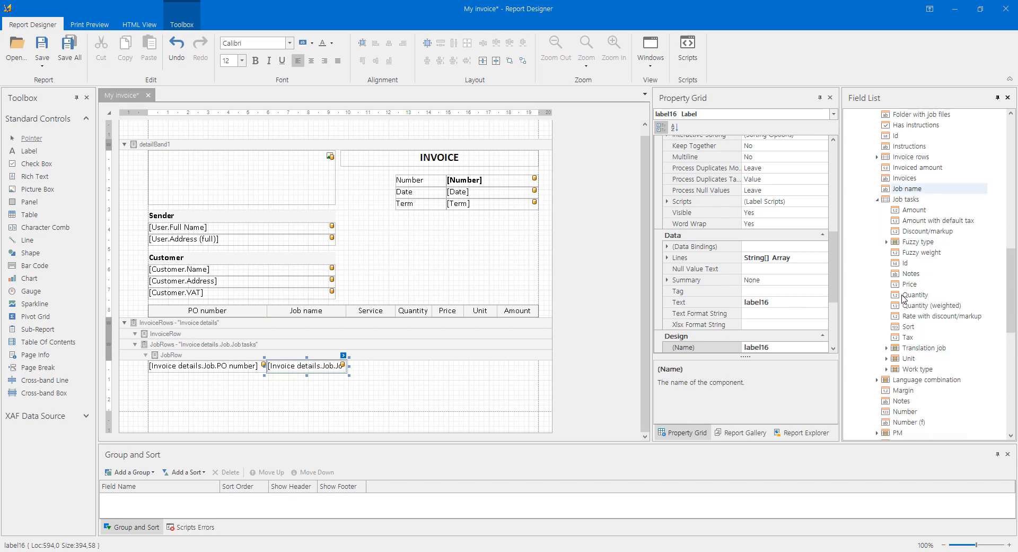
pyautogui.click(887, 369)
pyautogui.moveTo(914, 407); pyautogui.dragTo(396, 366)
pyautogui.moveTo(920, 298); pyautogui.dragTo(418, 366)
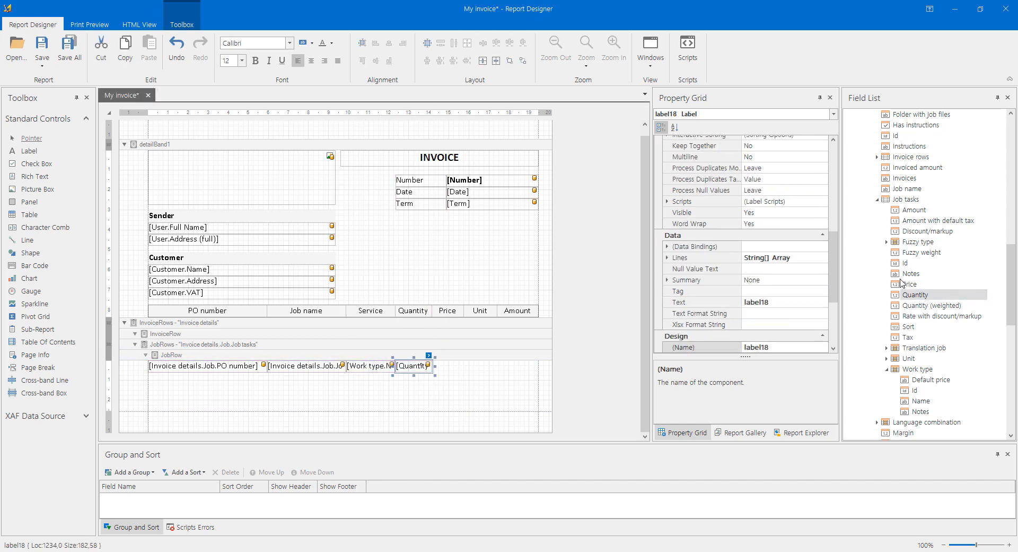
# Step: Add the Job tasks' Price, Unit Name and Amount fields to the JobRow band under the Price, Unit and Amount headings
pyautogui.moveTo(909, 284); pyautogui.dragTo(465, 364)
pyautogui.click(887, 369)
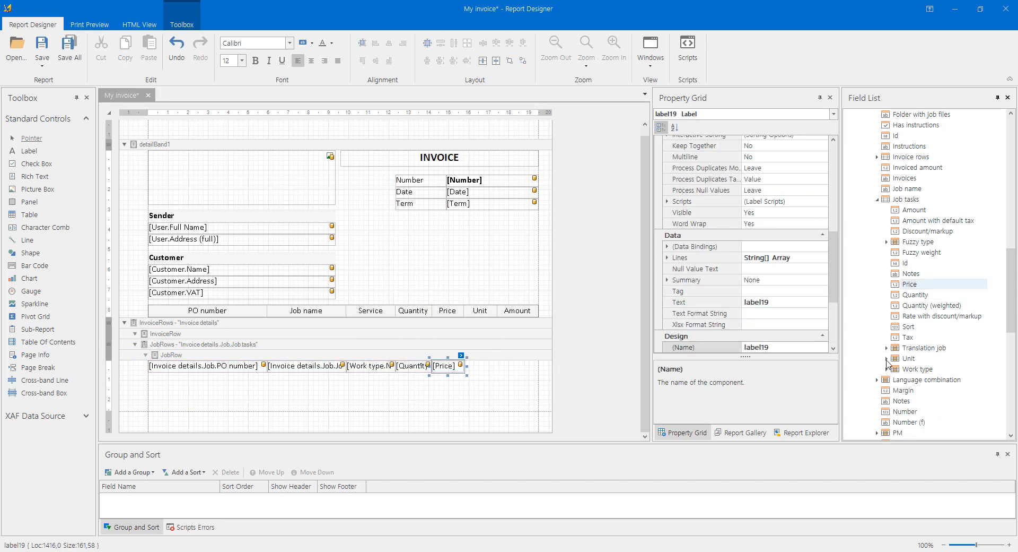
pyautogui.click(886, 358)
pyautogui.moveTo(921, 401); pyautogui.dragTo(505, 375)
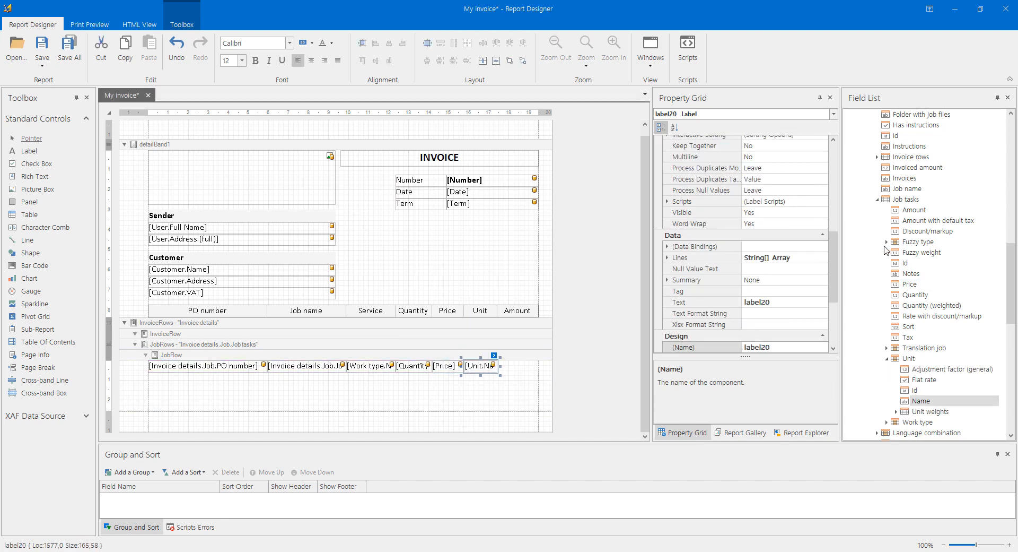
pyautogui.moveTo(914, 210); pyautogui.dragTo(540, 366)
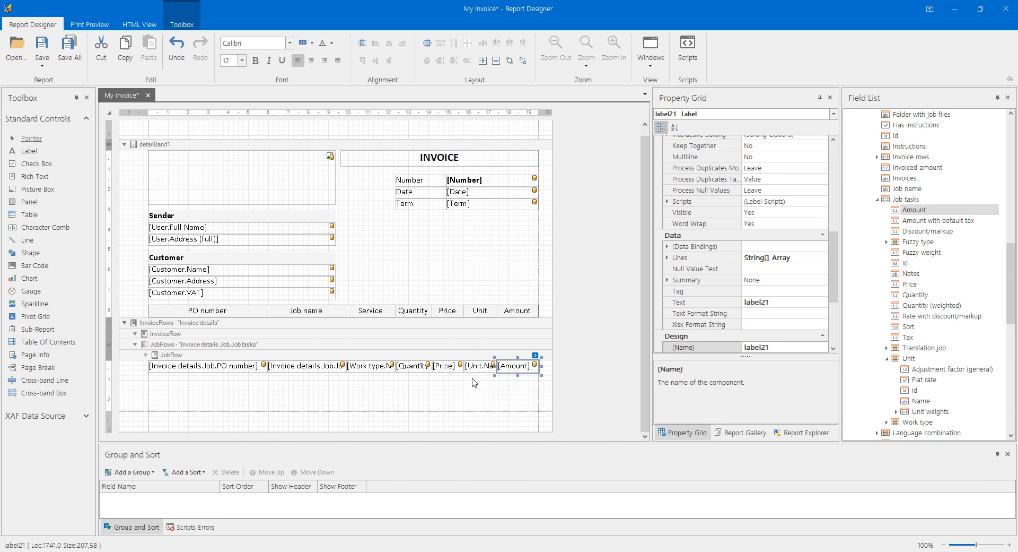
# Step: Set the format string of the Amount label in the JobRow band to {0:n2}
pyautogui.click(536, 355)
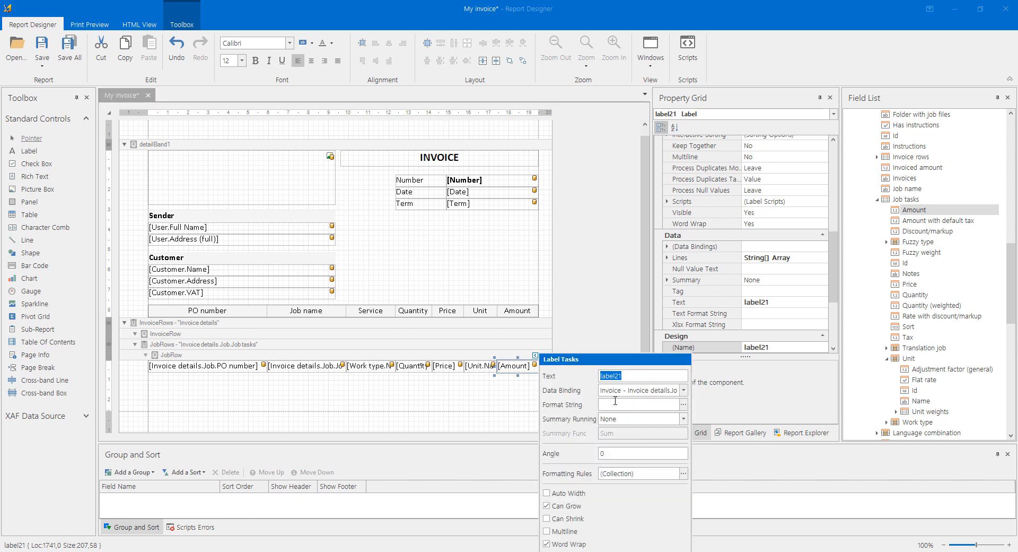
pyautogui.click(618, 406)
pyautogui.press('Return')
# Step: Examine the Name and Symbol fields of Currency in the Invoice data source
pyautogui.moveTo(1007, 291); pyautogui.dragTo(1014, 154)
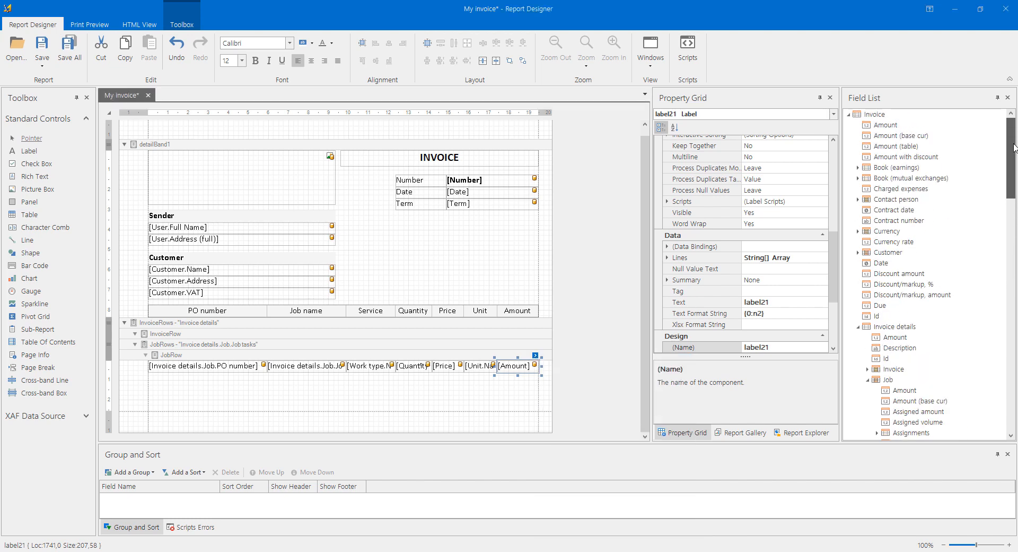
pyautogui.click(858, 326)
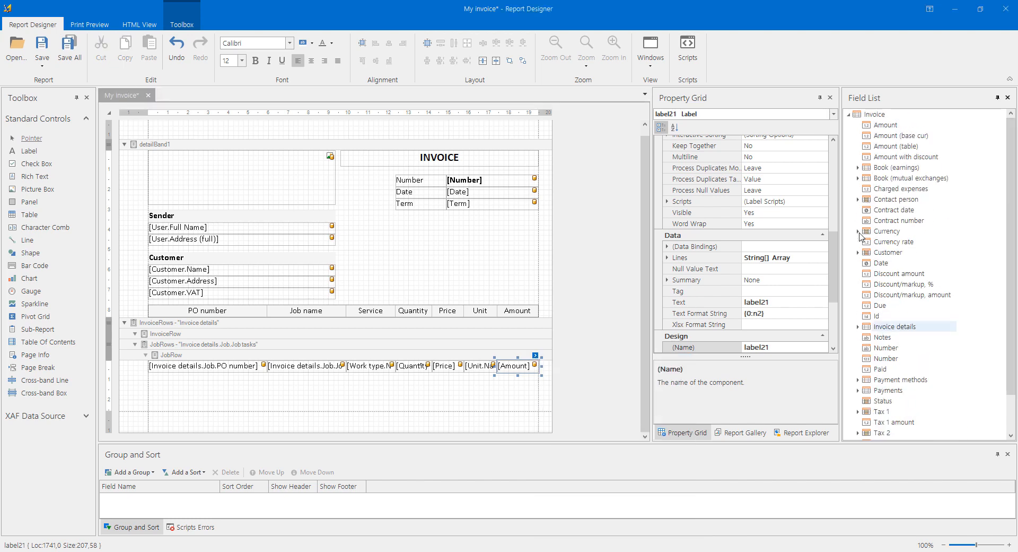
pyautogui.click(859, 232)
pyautogui.click(858, 231)
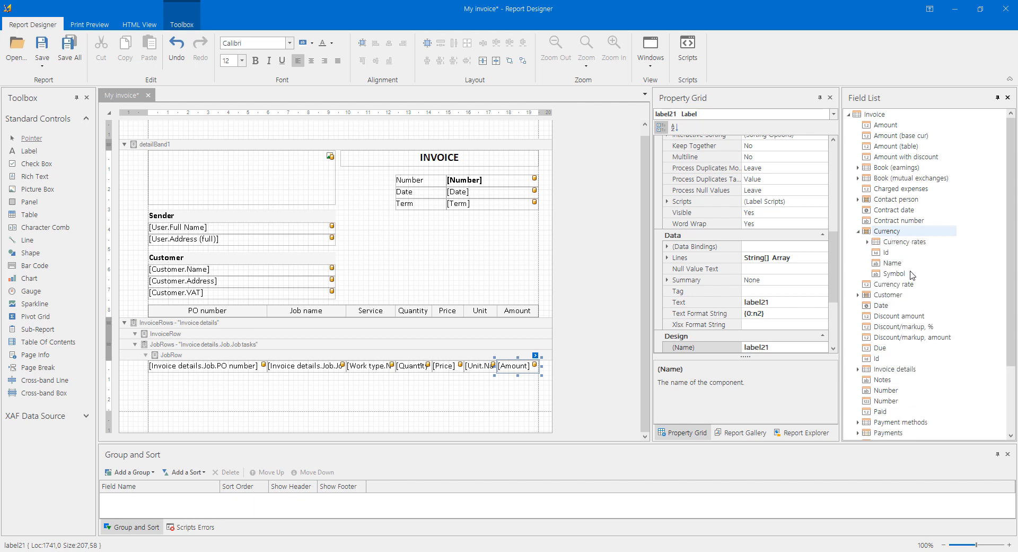
pyautogui.click(895, 264)
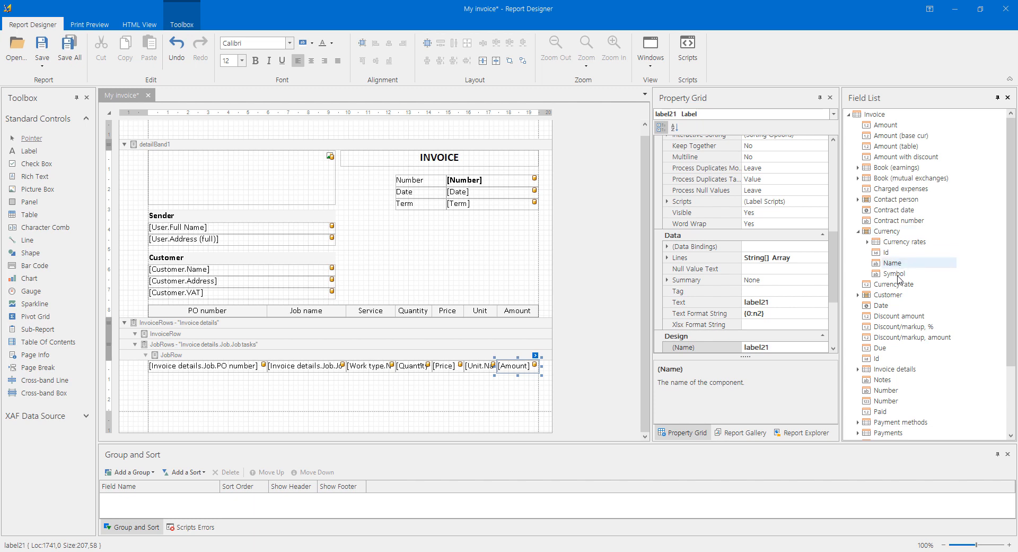
pyautogui.click(897, 275)
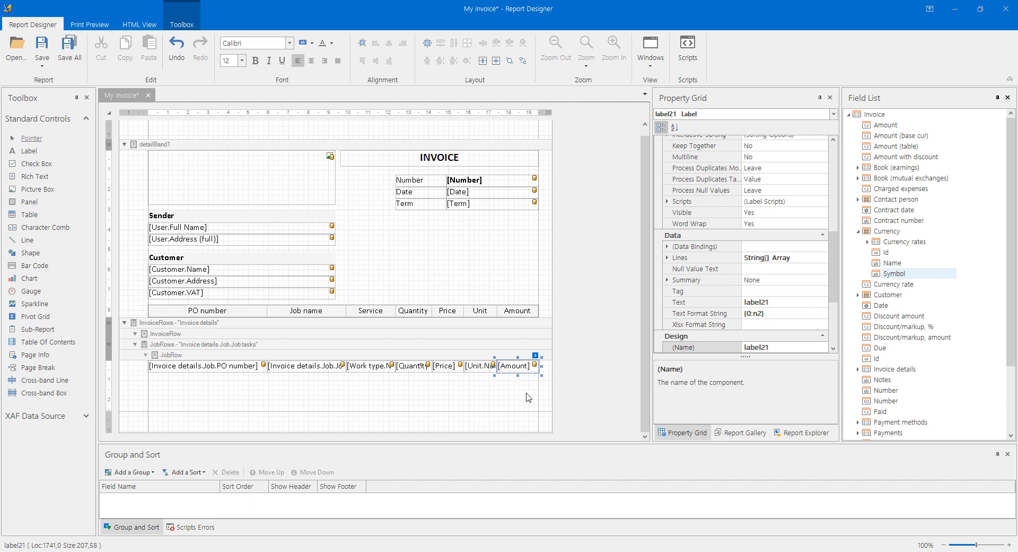
pyautogui.click(859, 232)
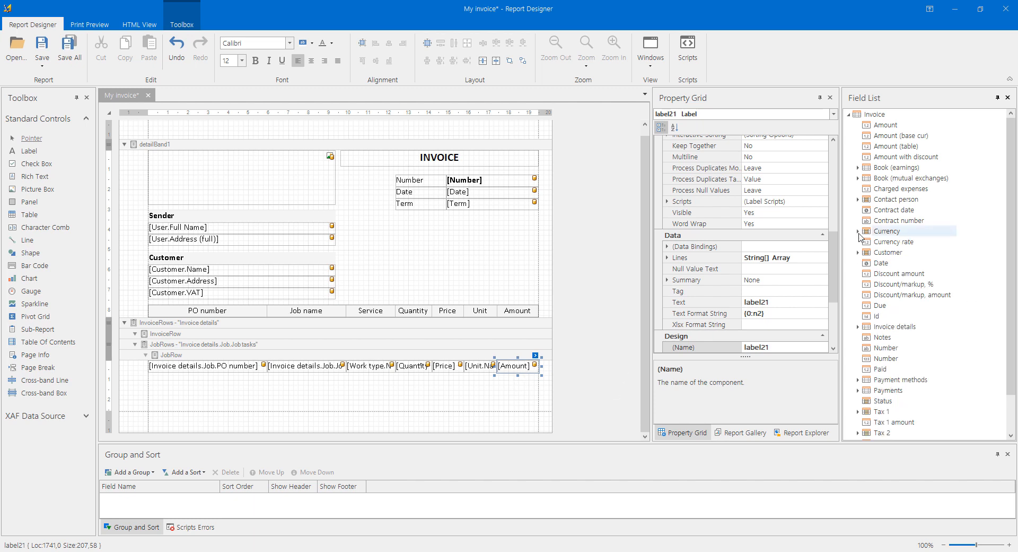
# Step: Change the JobRow Amount label's format string to [Currency.Symbol] {0:n2} and copy the whole string
pyautogui.click(536, 357)
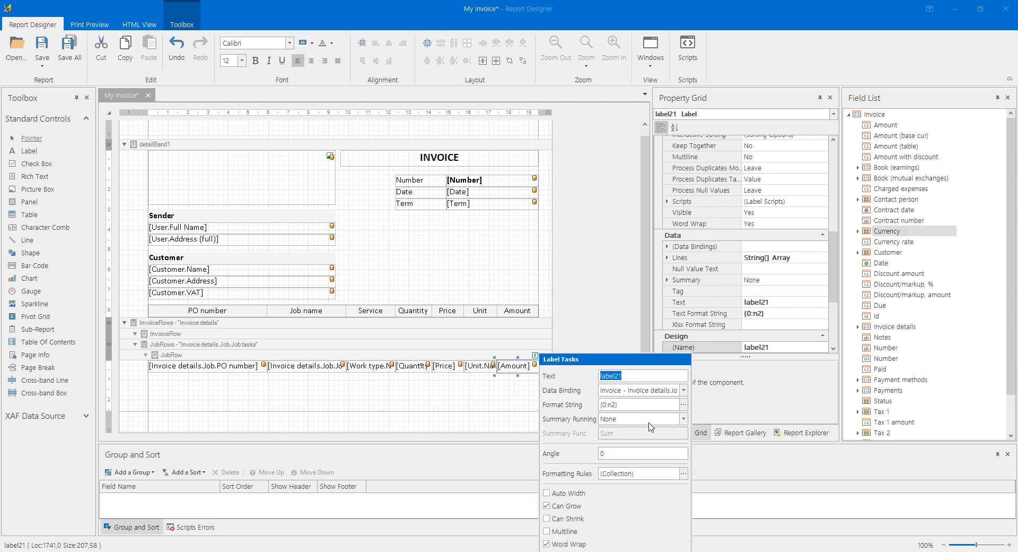
pyautogui.click(635, 403)
pyautogui.write('CurrencySy')
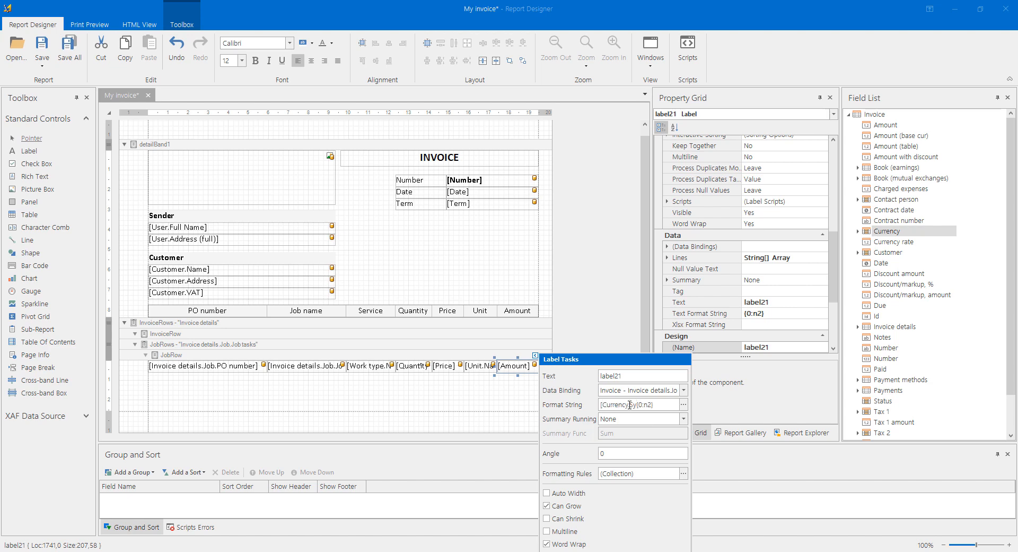
pyautogui.write('mbol]')
pyautogui.hotkey('shift', 'End')
pyautogui.hotkey('ctrl', 'c')
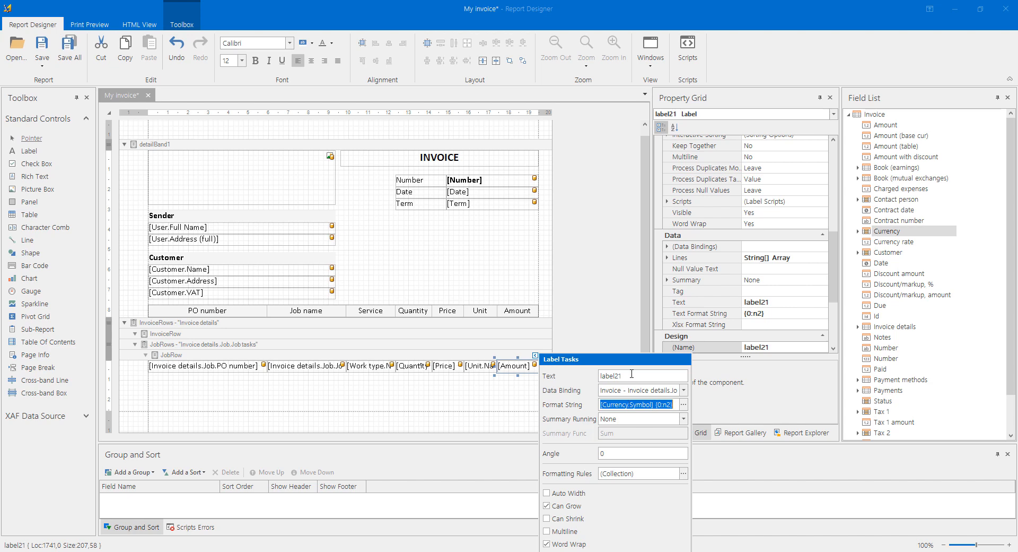
# Step: Set the format string of the Price and Quantity labels in the JobRow band to the copied [Currency.Symbol] {0:n2}
pyautogui.click(445, 365)
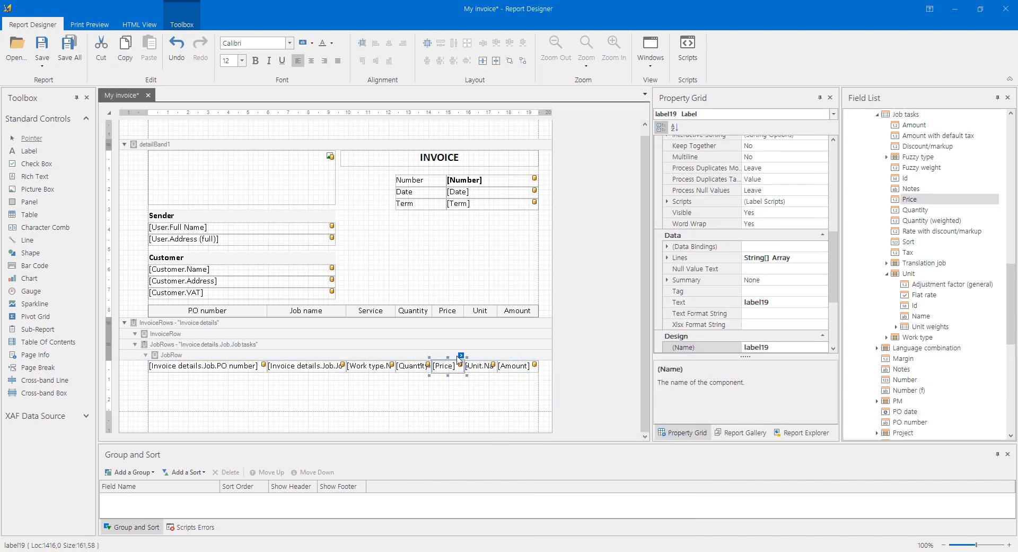
pyautogui.click(461, 355)
pyautogui.click(548, 404)
pyautogui.hotkey('ctrl', 'v')
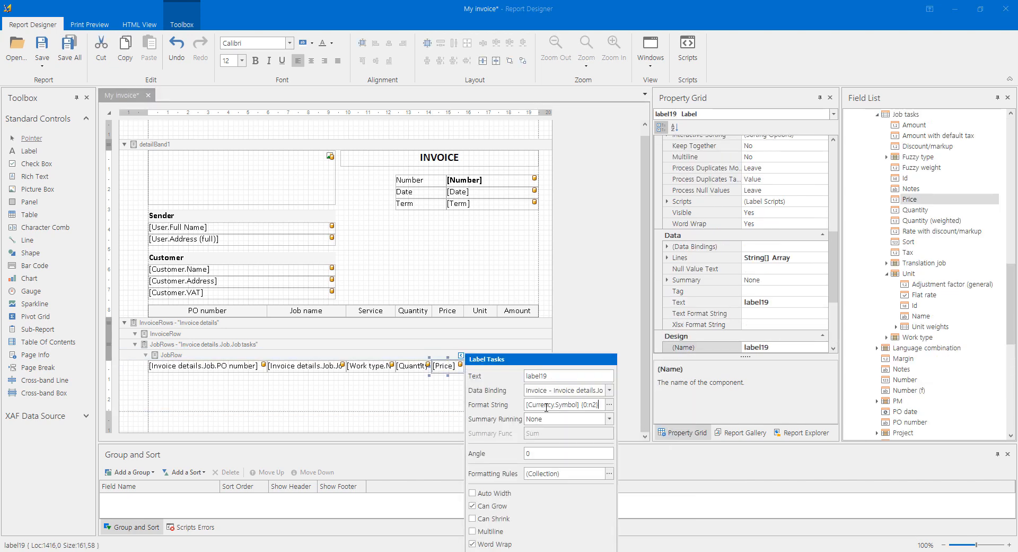
pyautogui.click(409, 365)
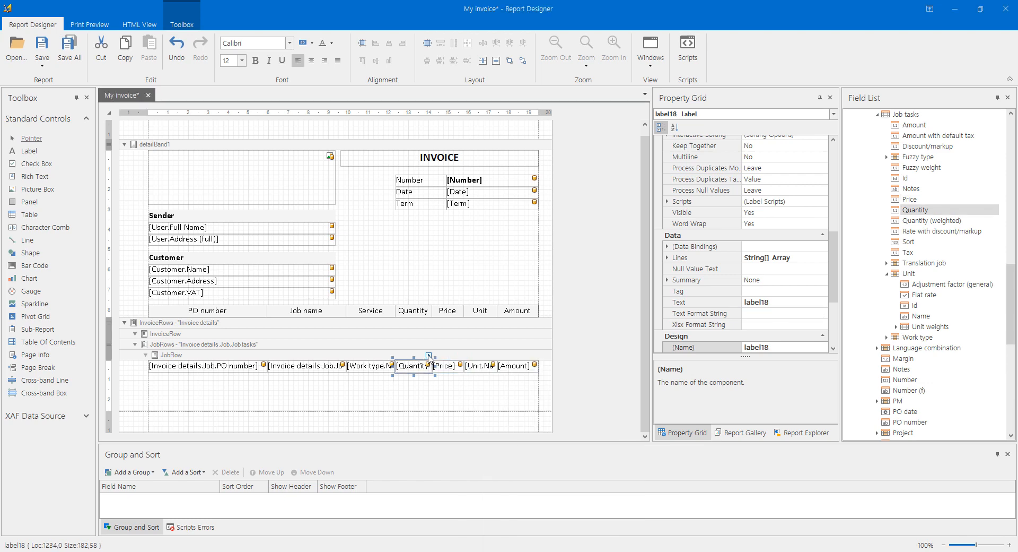
pyautogui.click(429, 355)
pyautogui.click(522, 405)
pyautogui.hotkey('ctrl', 'v')
pyautogui.click(423, 389)
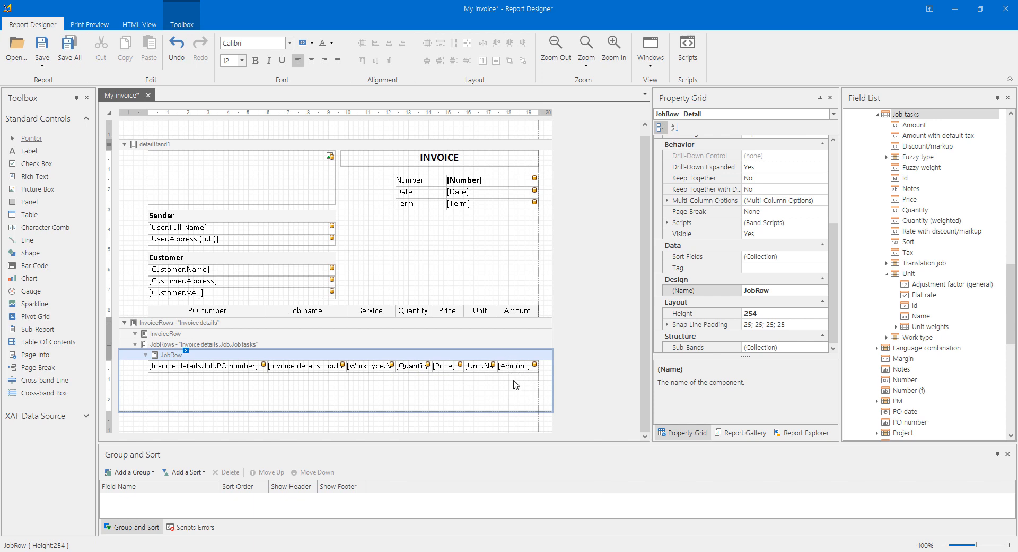
# Step: Right-align the Quantity, Price and Amount labels in the JobRow band
pyautogui.click(424, 366)
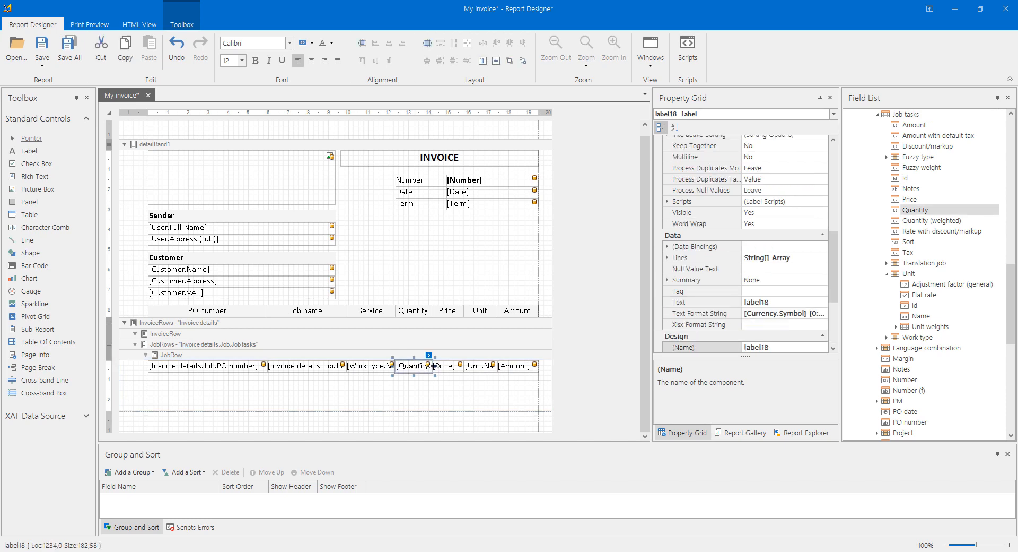
pyautogui.keyDown('ctrl'); pyautogui.click(446, 366); pyautogui.keyUp('ctrl')
pyautogui.keyDown('ctrl'); pyautogui.click(519, 365); pyautogui.keyUp('ctrl')
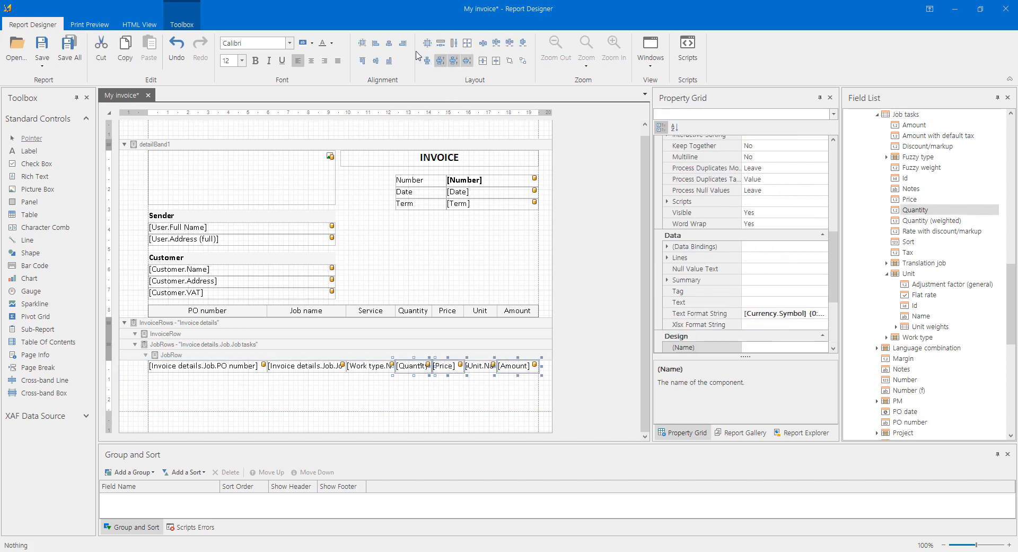
pyautogui.click(325, 61)
pyautogui.click(156, 373)
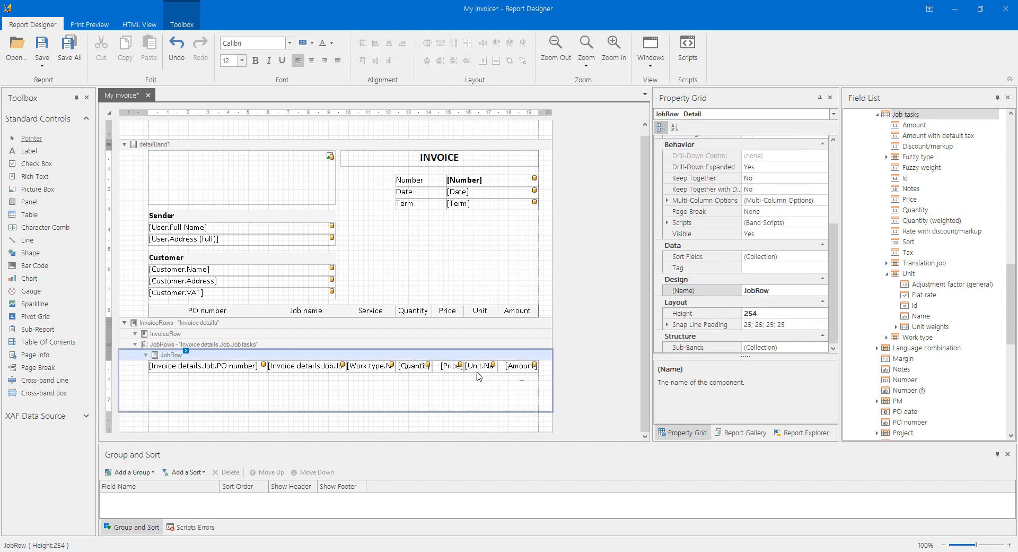
# Step: Set the left and right padding of all JobRow labels to 5 and shrink the band to a height of about 58
pyautogui.moveTo(155, 368); pyautogui.dragTo(168, 367)
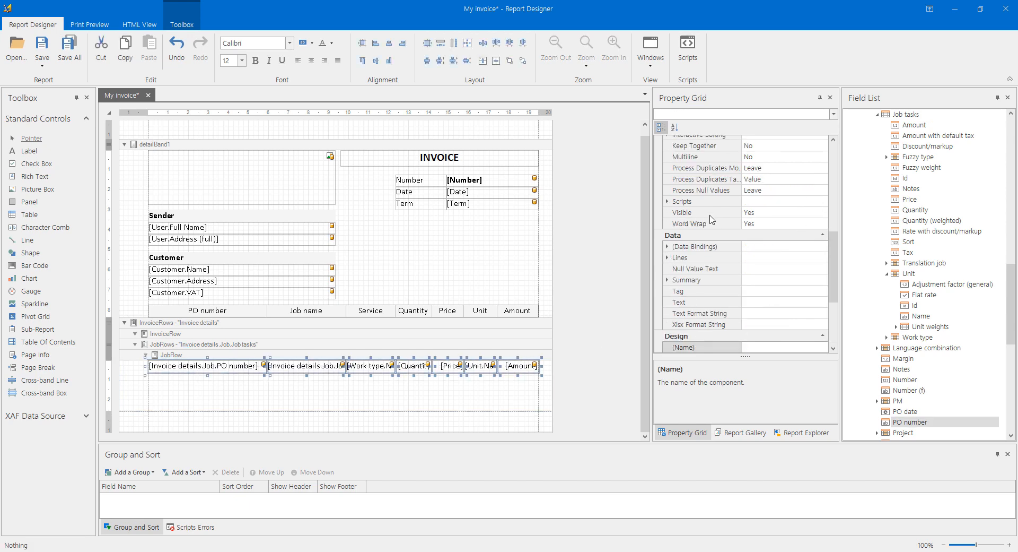
pyautogui.scroll(5, 712, 220)
pyautogui.click(668, 242)
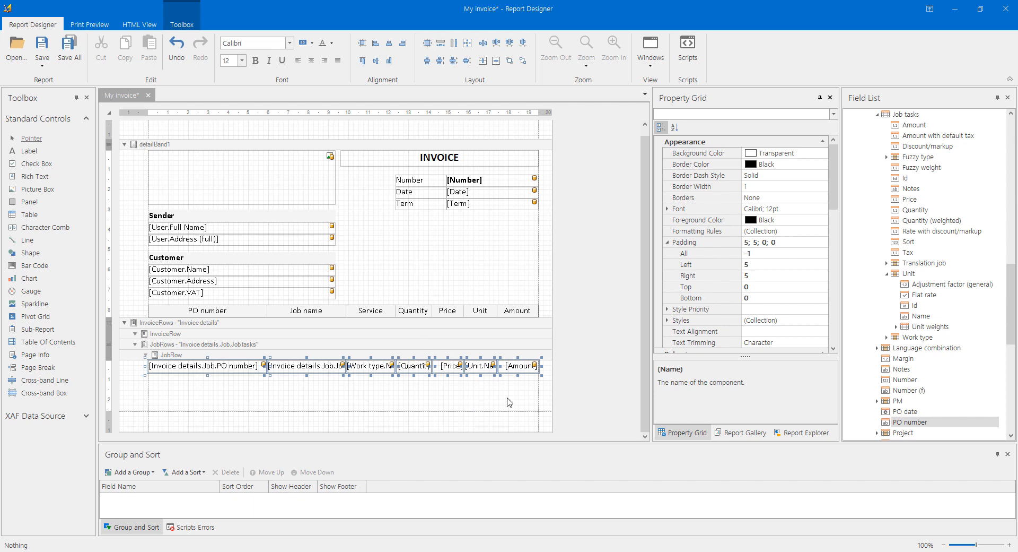
pyautogui.moveTo(296, 411); pyautogui.dragTo(286, 367)
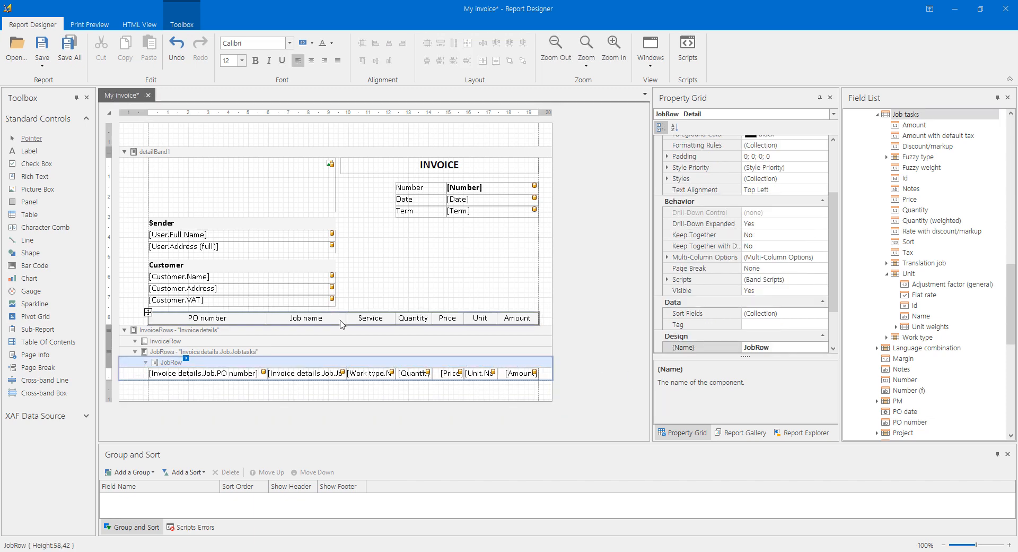
# Step: Preview the invoice, examine how the job task rows and their amounts print, and return to the report design
pyautogui.click(89, 24)
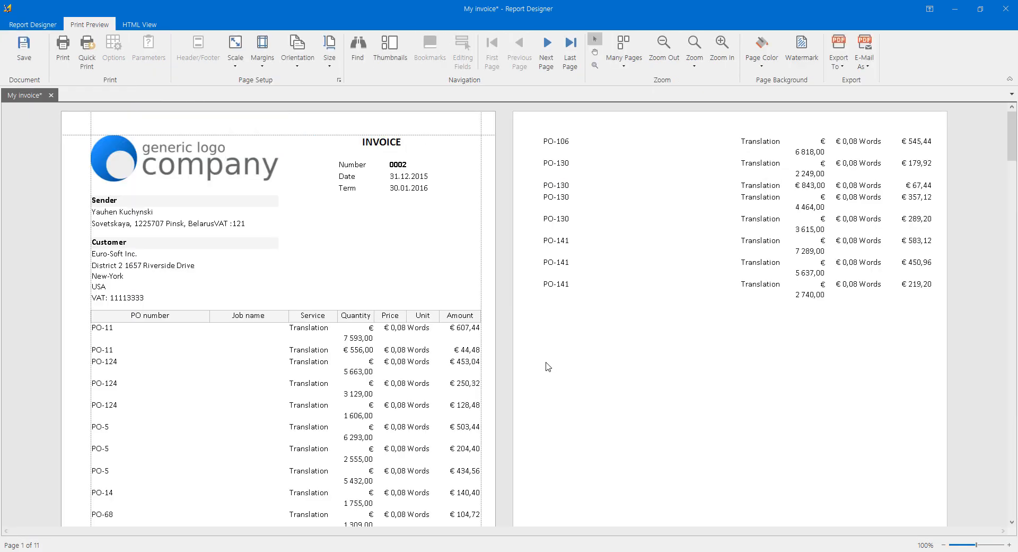
pyautogui.scroll(-10, 423, 373)
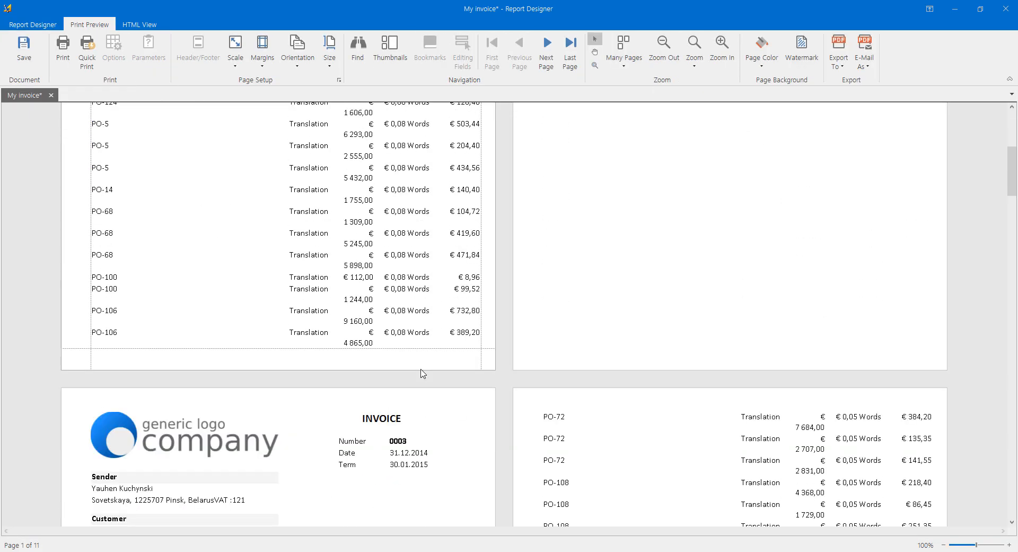
pyautogui.scroll(9, 423, 373)
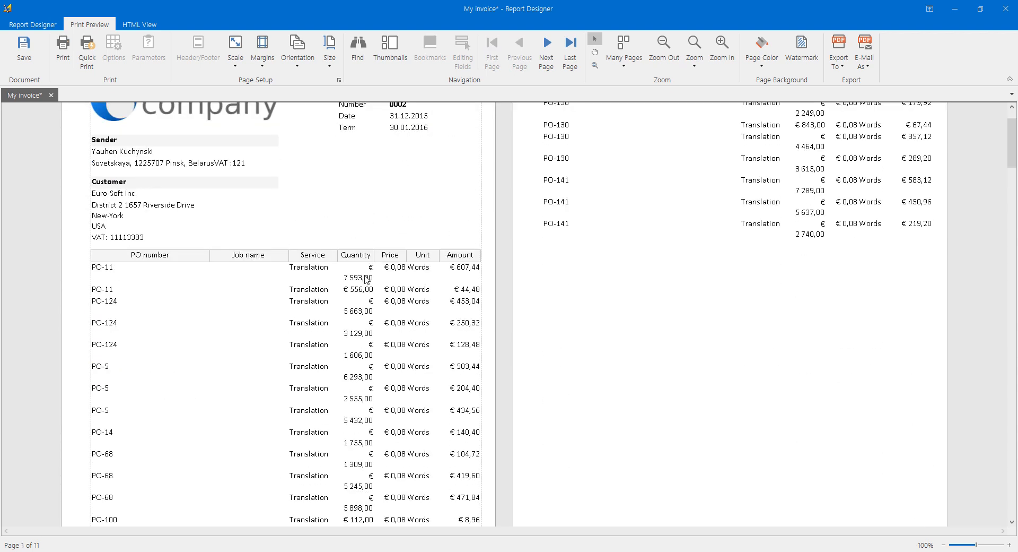
pyautogui.scroll(1, 365, 279)
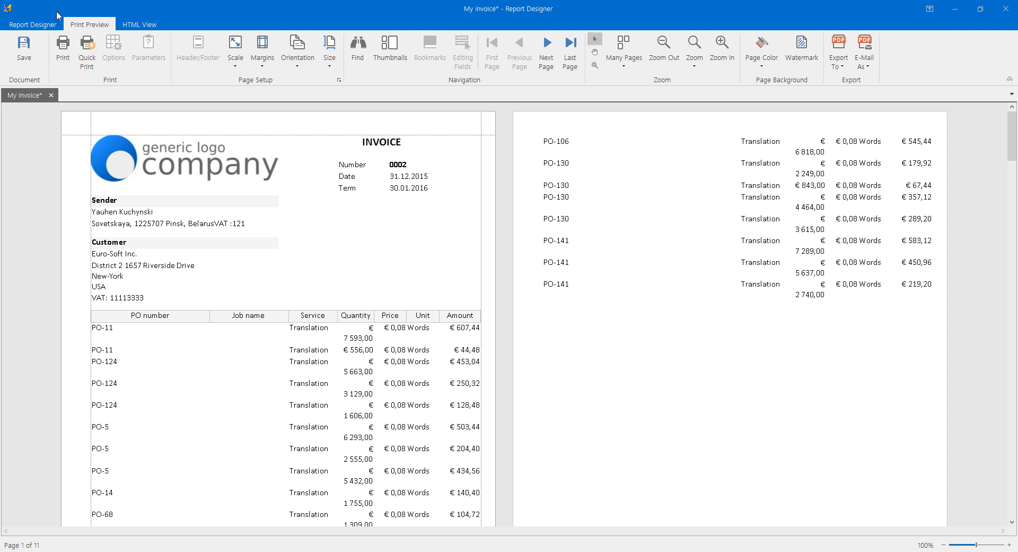
pyautogui.click(47, 25)
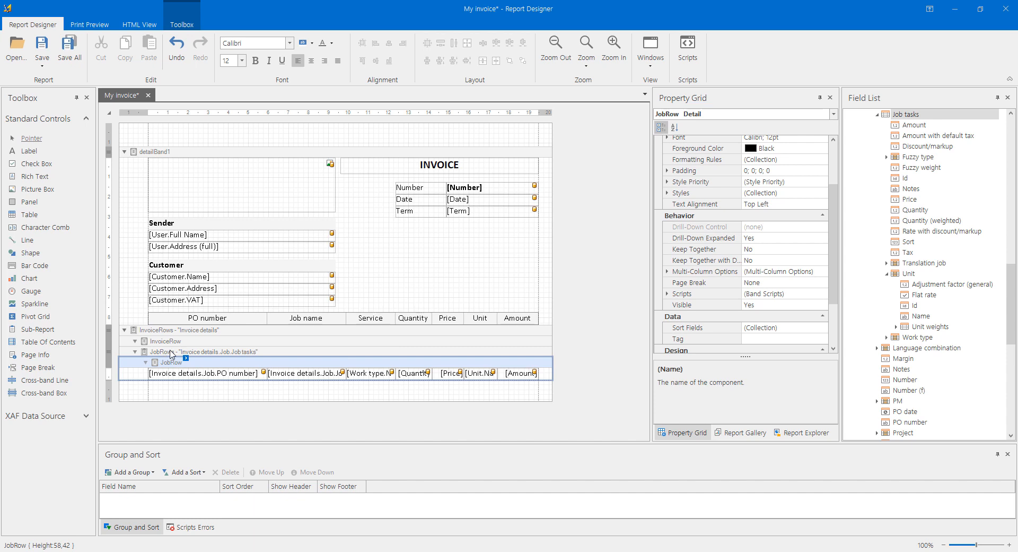
# Step: Insert a GroupFooter band into the JobRows detail report
pyautogui.rightClick(168, 351)
pyautogui.moveTo(238, 400)
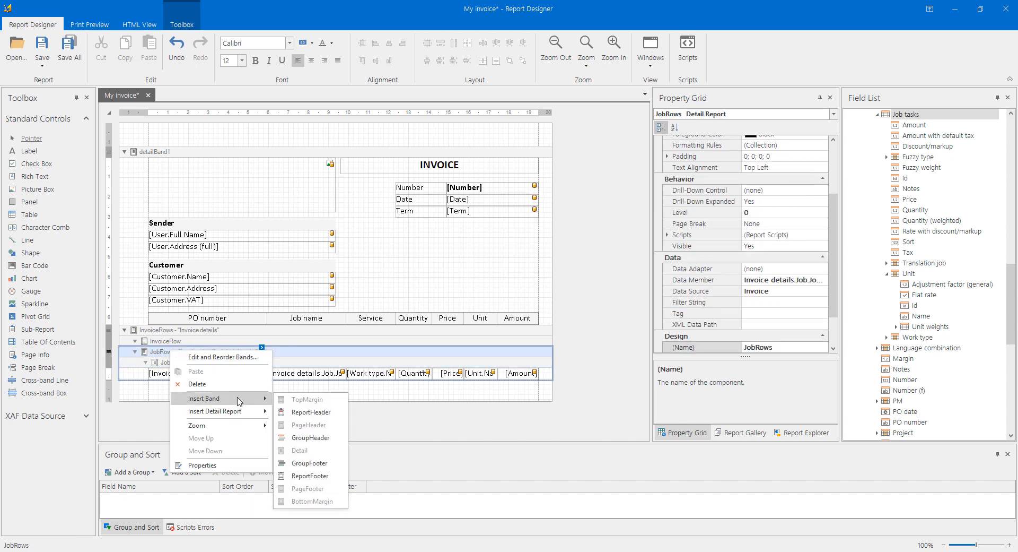
pyautogui.click(310, 463)
pyautogui.scroll(-1, 605, 289)
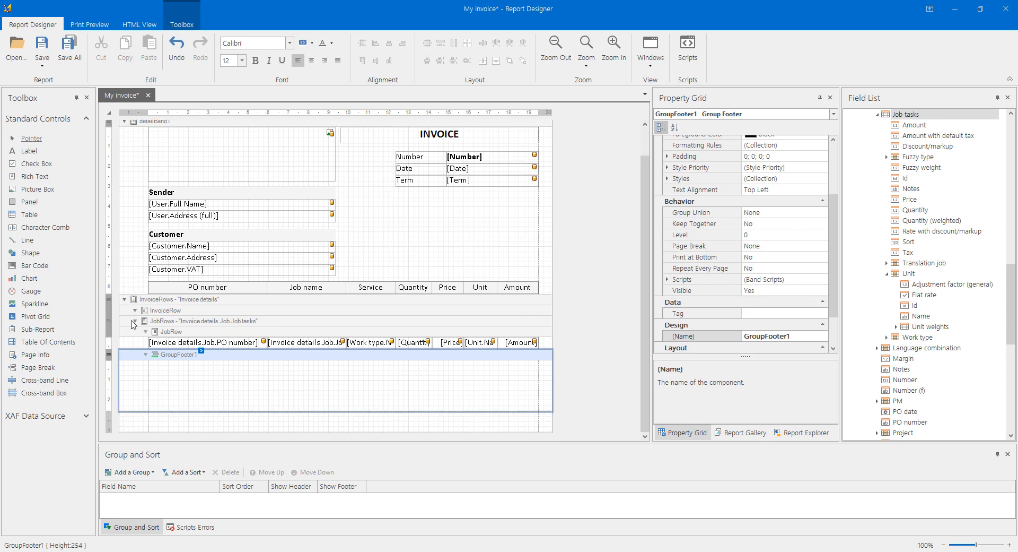
# Step: Add a horizontal line across the full width of the group footer and set its foreground color to LightGray
pyautogui.moveTo(26, 240); pyautogui.dragTo(176, 368)
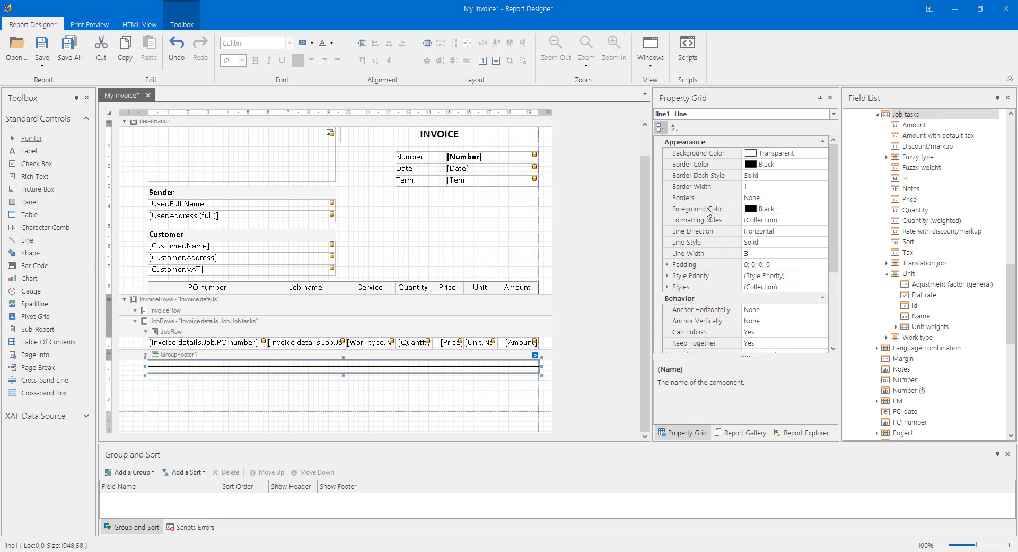
pyautogui.click(715, 214)
pyautogui.click(824, 209)
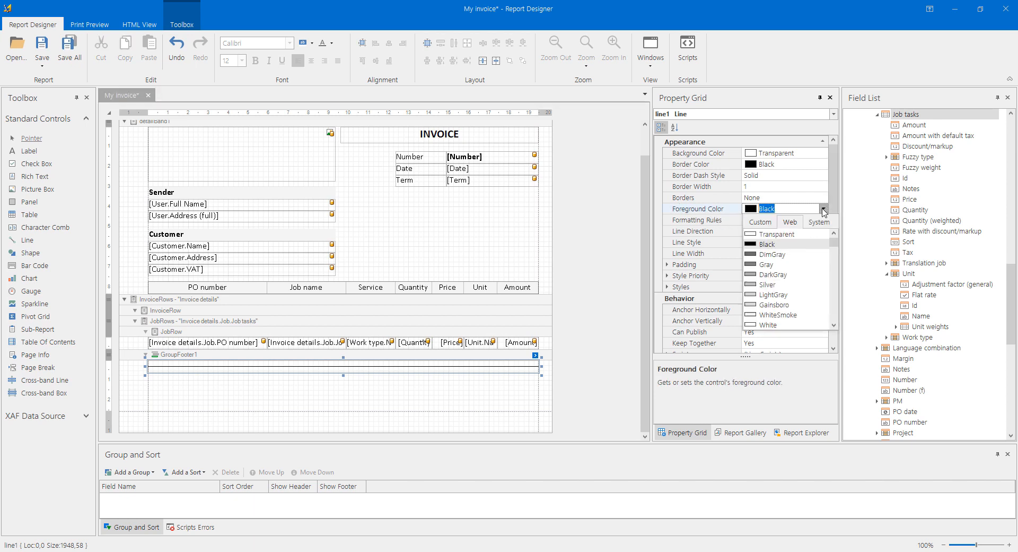
pyautogui.click(773, 295)
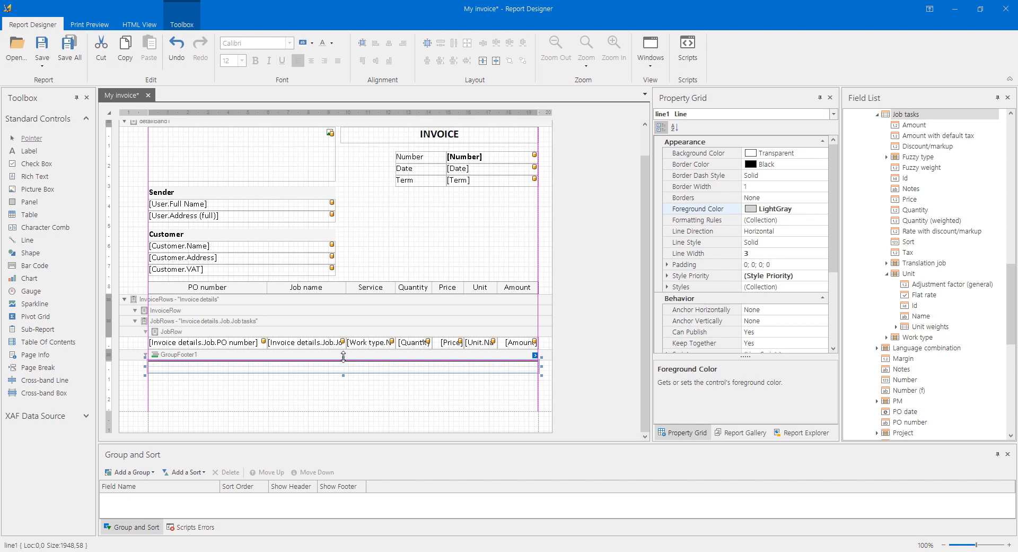
# Step: Flatten the separator line and shrink the group footer band to a height of about 5
pyautogui.click(217, 412)
pyautogui.click(215, 415)
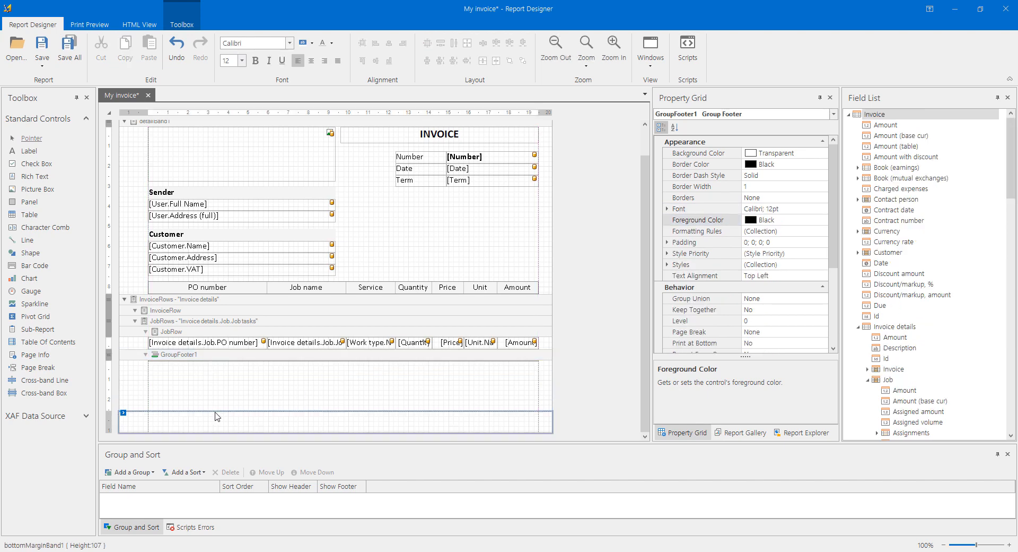
pyautogui.click(213, 407)
pyautogui.click(214, 417)
pyautogui.click(206, 388)
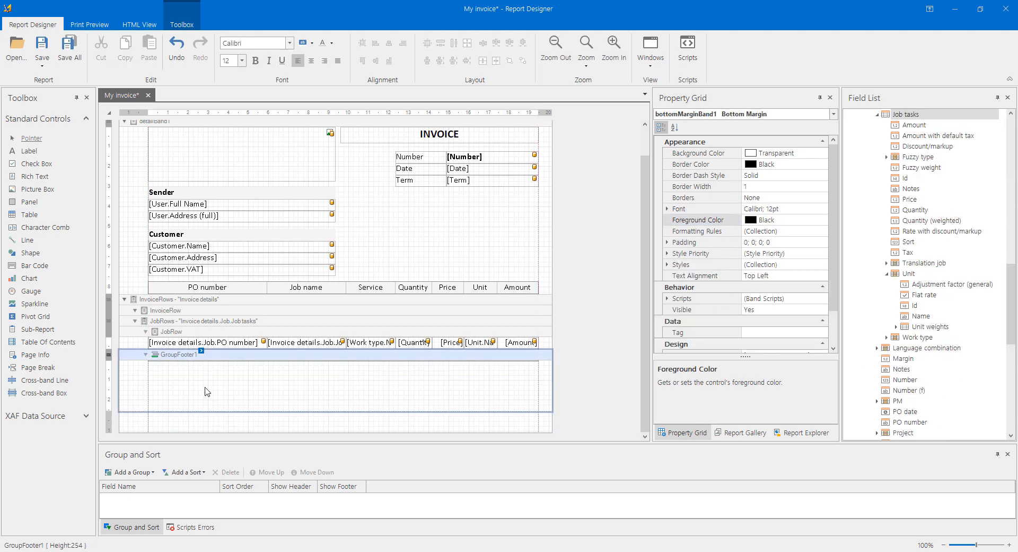
pyautogui.moveTo(208, 412); pyautogui.dragTo(212, 349)
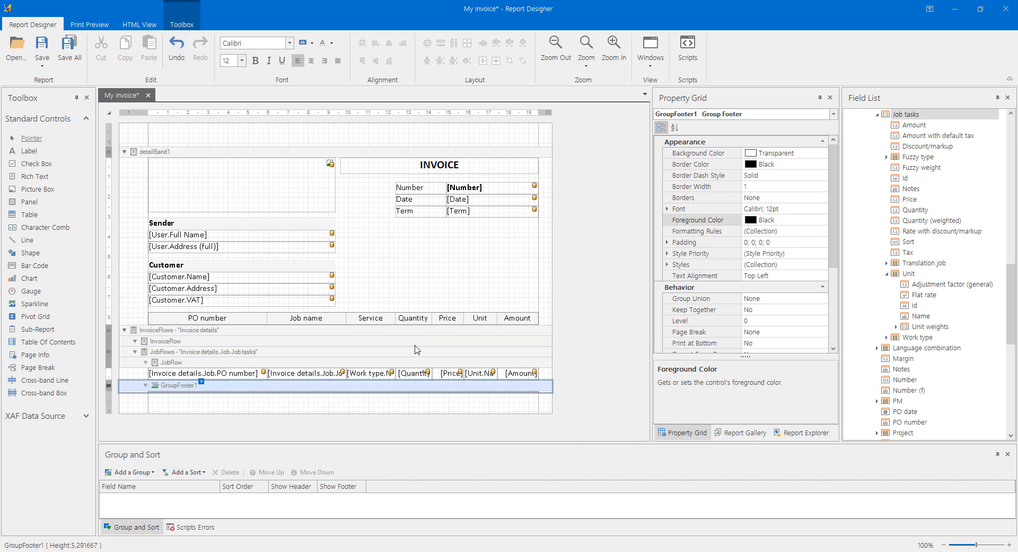
# Step: Set the font size of all labels in the JobRow band to 10
pyautogui.moveTo(134, 361); pyautogui.dragTo(556, 384)
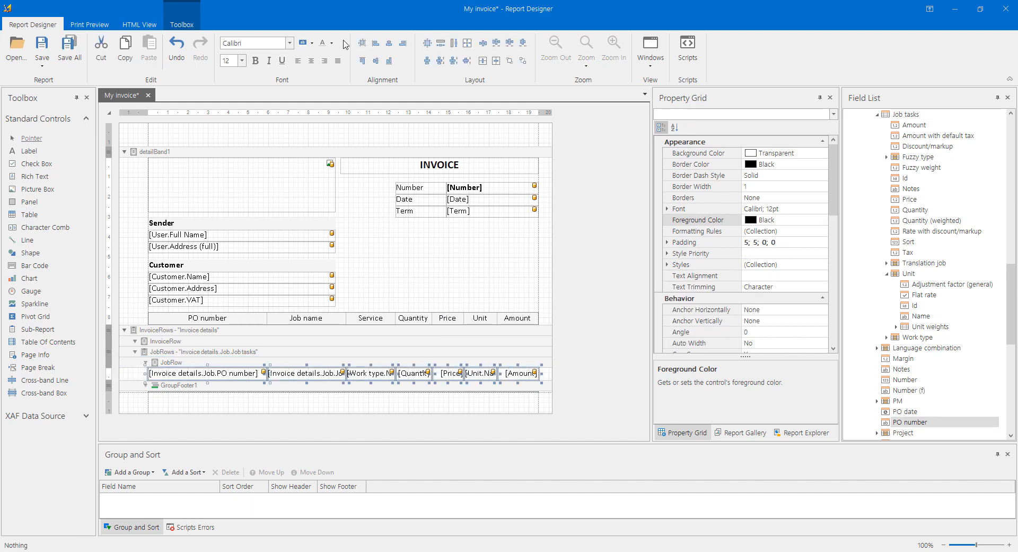
pyautogui.click(242, 61)
pyautogui.click(228, 93)
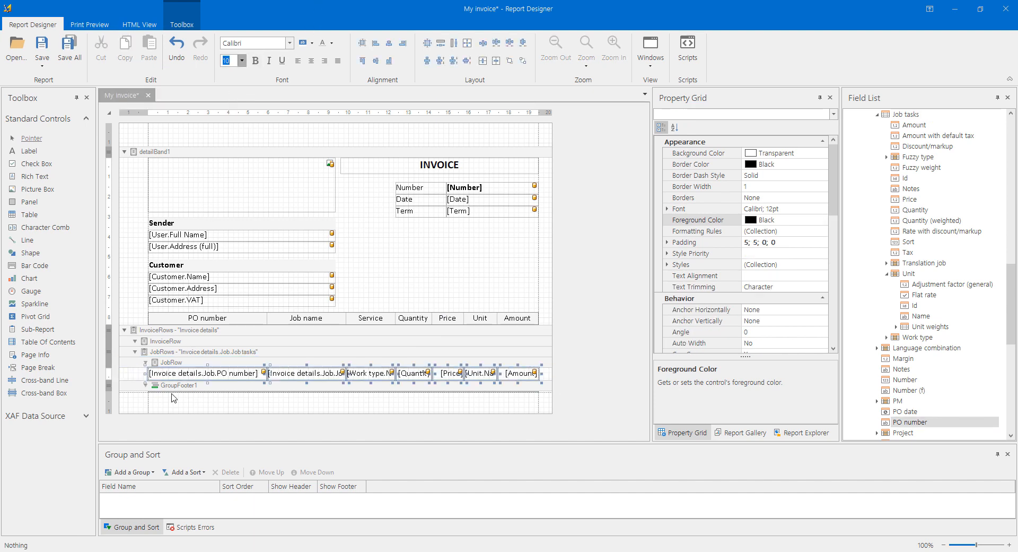
pyautogui.click(140, 376)
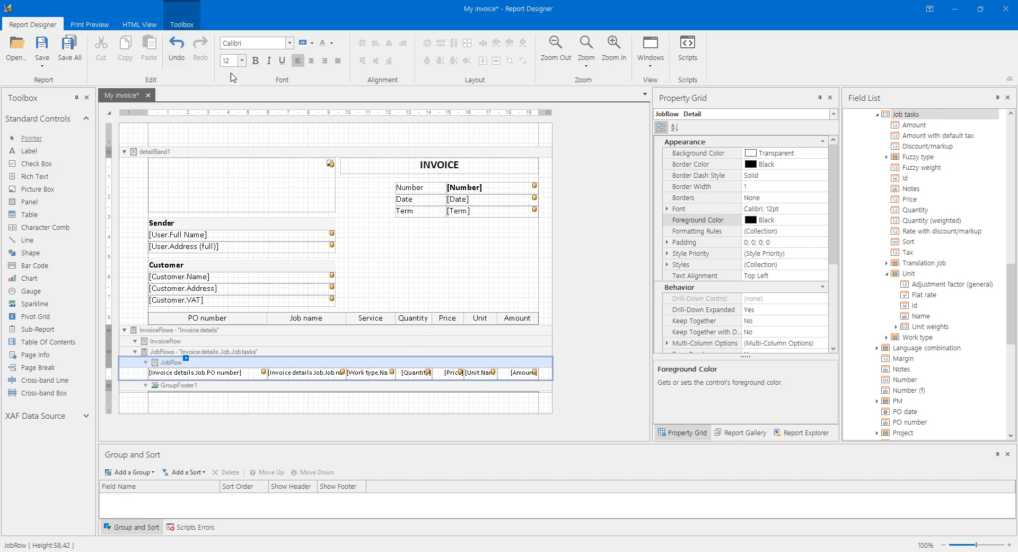
# Step: Preview the invoice pages, check the job rows and their separator lines, and return to the report design
pyautogui.click(90, 24)
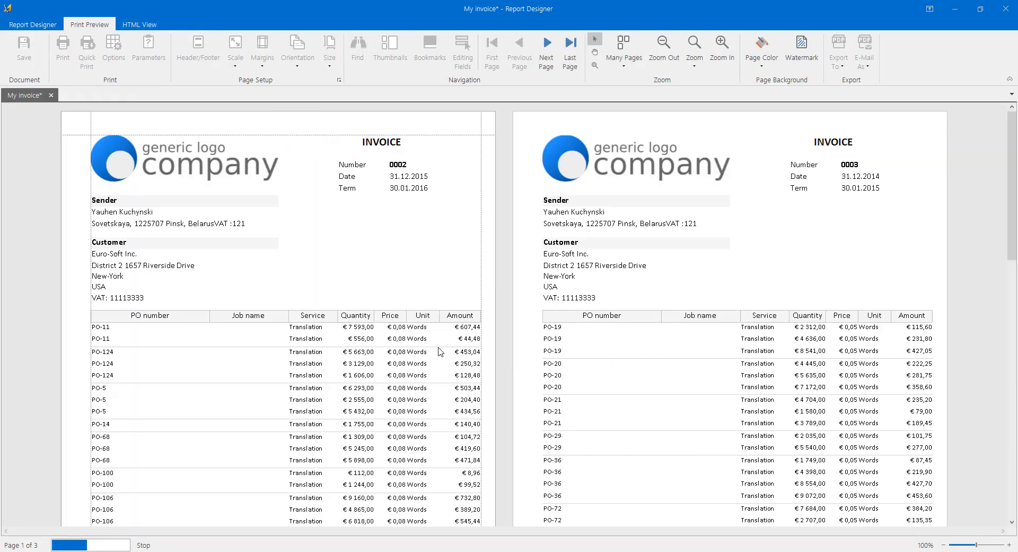
pyautogui.scroll(-1, 452, 355)
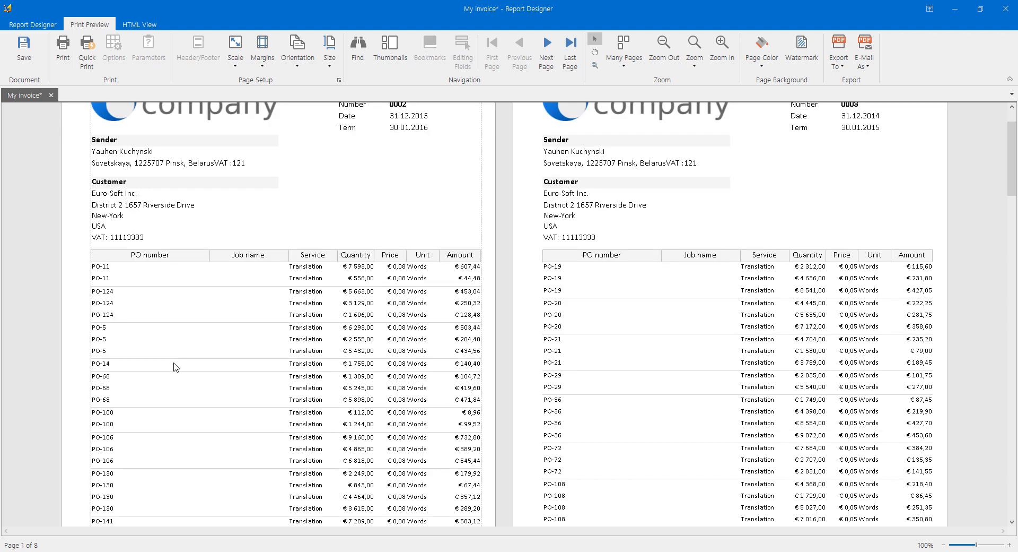
pyautogui.scroll(-12, 463, 291)
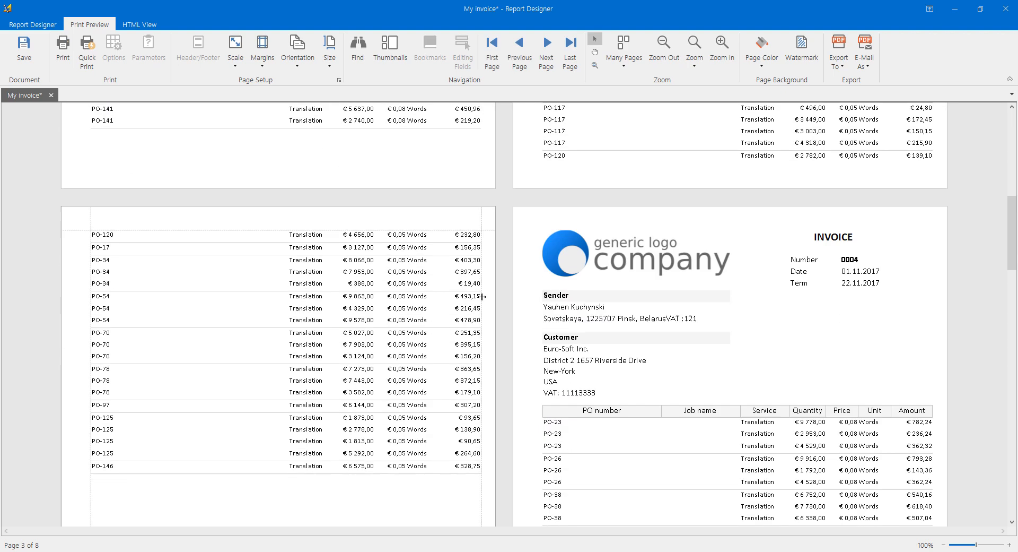
pyautogui.scroll(10, 481, 297)
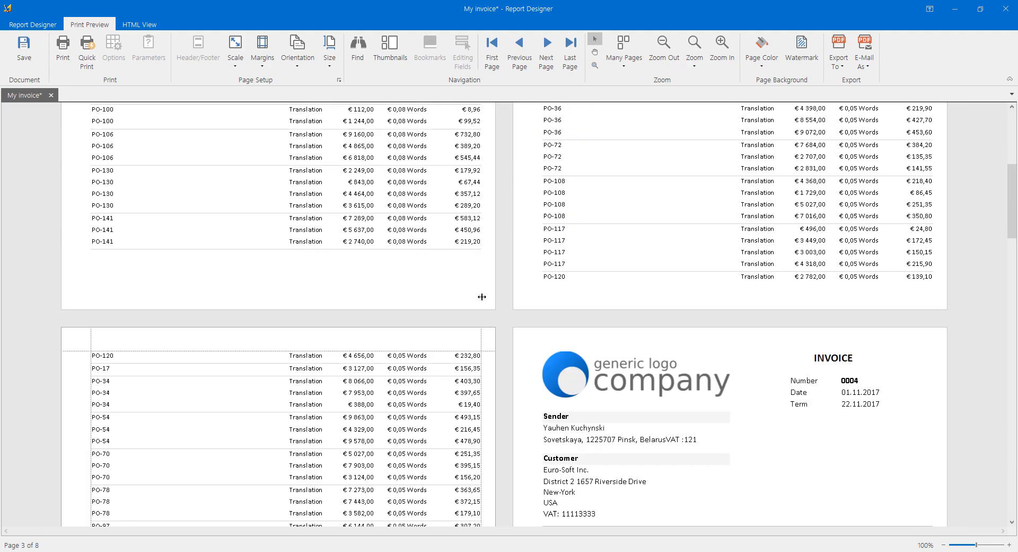
pyautogui.click(32, 25)
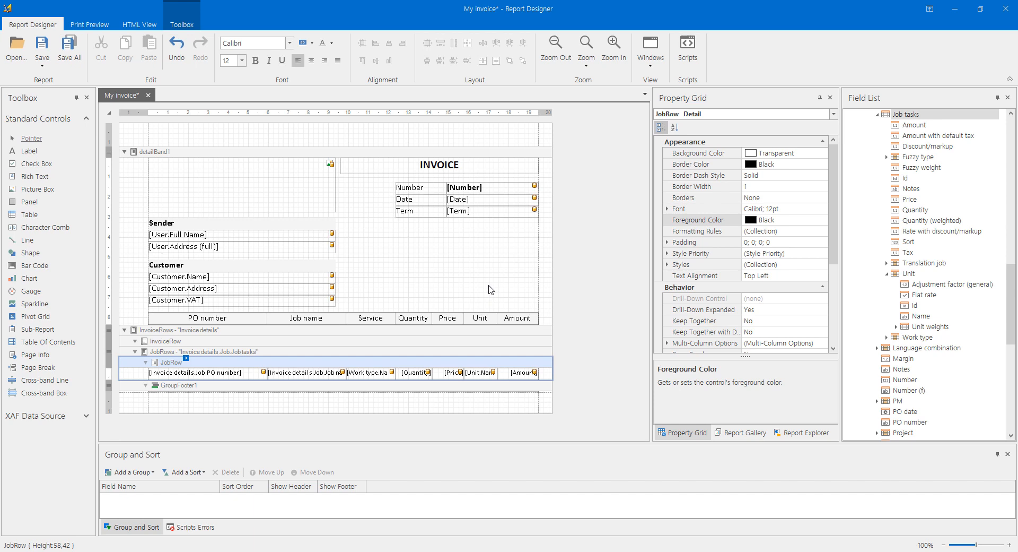
# Step: Remove the data binding from the PO number label in the JobRow band
pyautogui.click(183, 371)
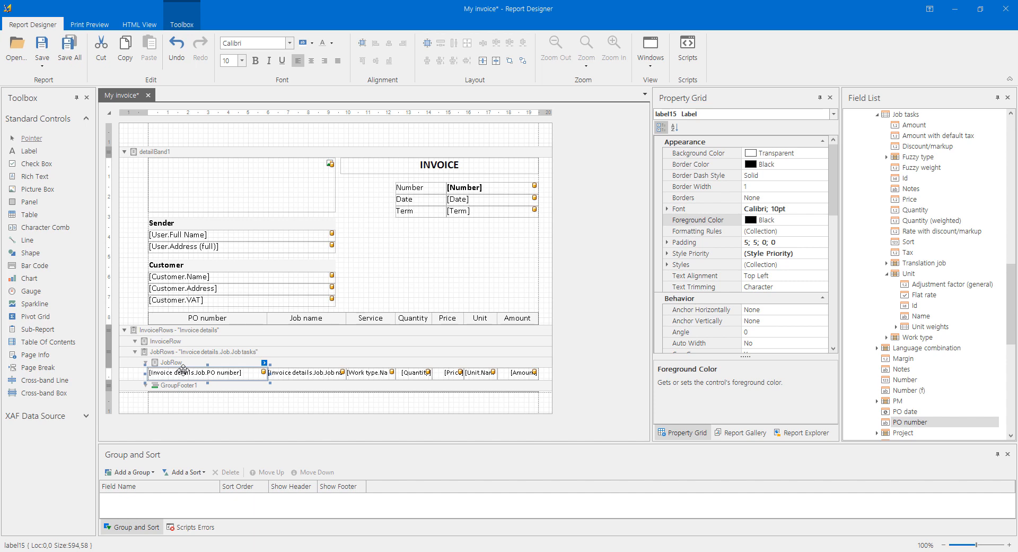
pyautogui.click(589, 384)
pyautogui.click(219, 369)
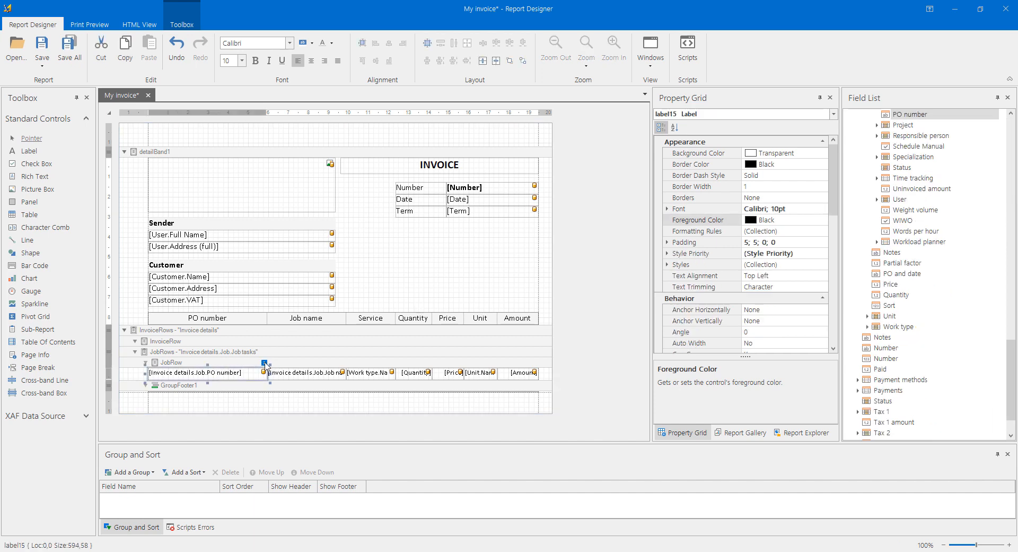
pyautogui.click(263, 362)
pyautogui.click(412, 398)
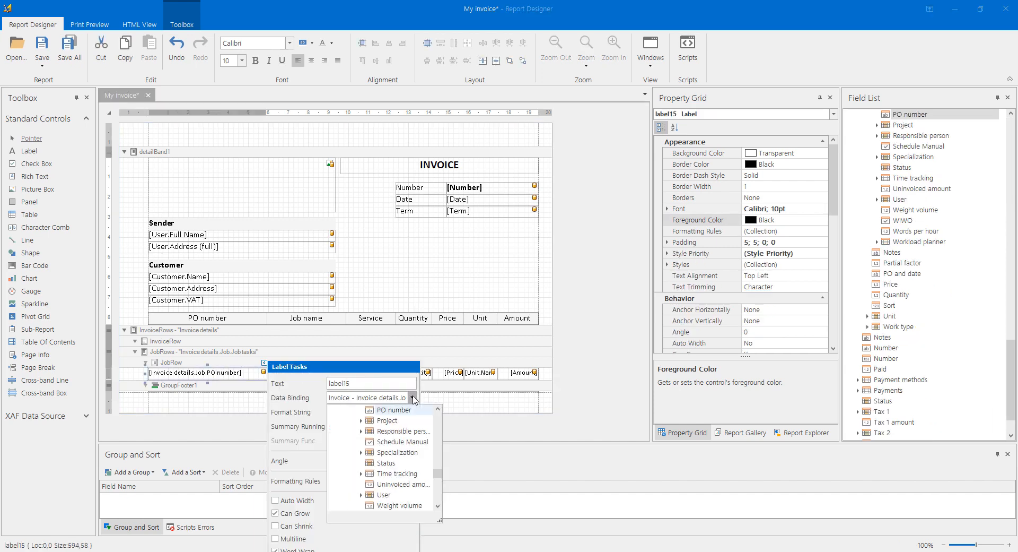
pyautogui.scroll(-10, 394, 450)
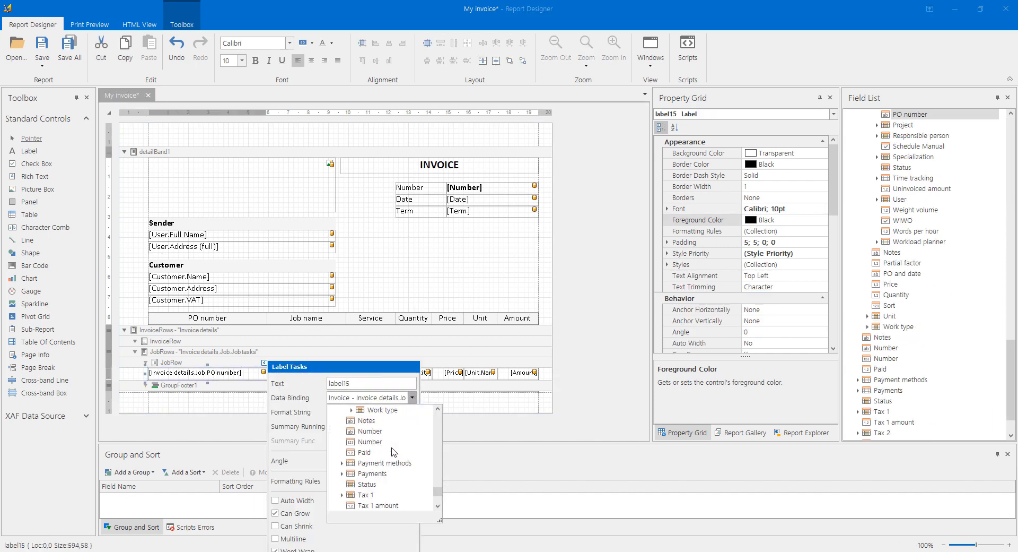
pyautogui.click(356, 508)
# Step: Set the unbound label's text to [Invoice details.Job.PO number] / [Invoice details.Job.PO date!d] and preview the report
pyautogui.doubleClick(199, 370)
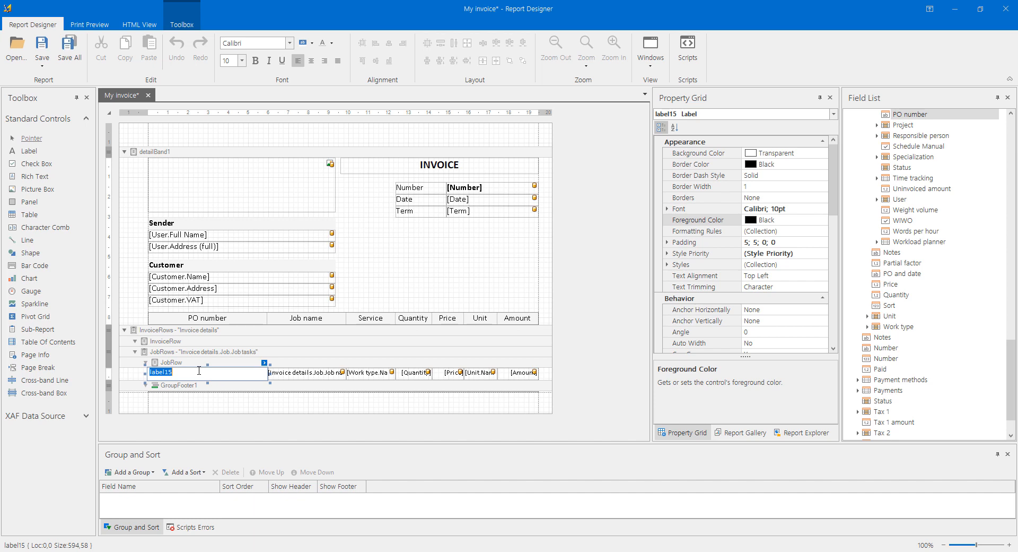
pyautogui.write('[')
pyautogui.moveTo(901, 117); pyautogui.dragTo(154, 374)
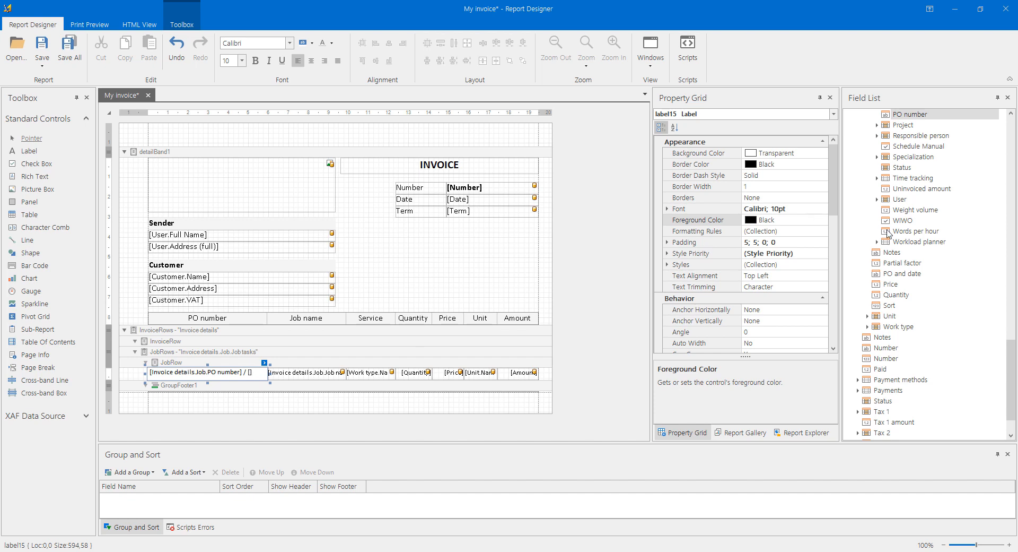
pyautogui.scroll(5, 973, 290)
pyautogui.moveTo(905, 262); pyautogui.dragTo(251, 381)
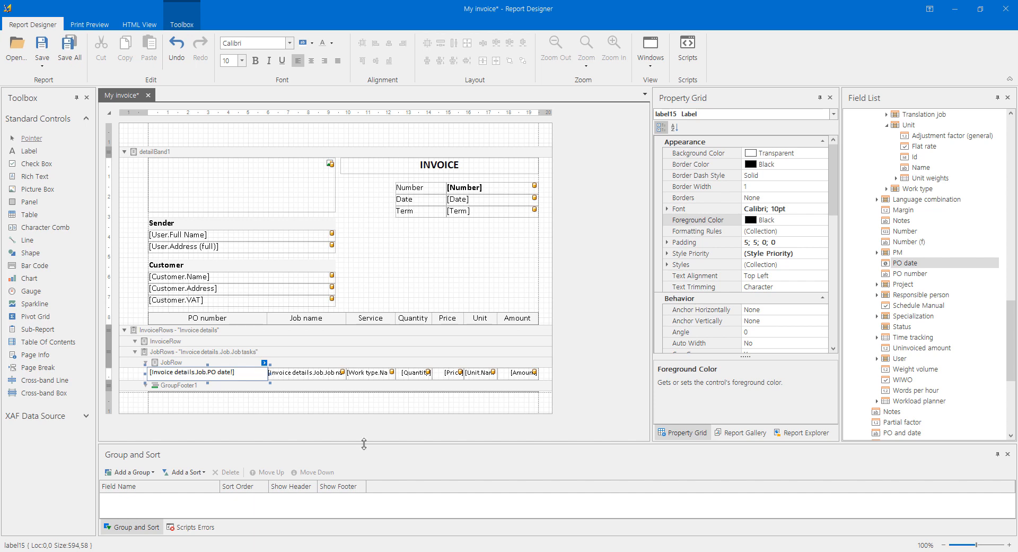
pyautogui.write('d')
pyautogui.click(308, 145)
pyautogui.click(90, 25)
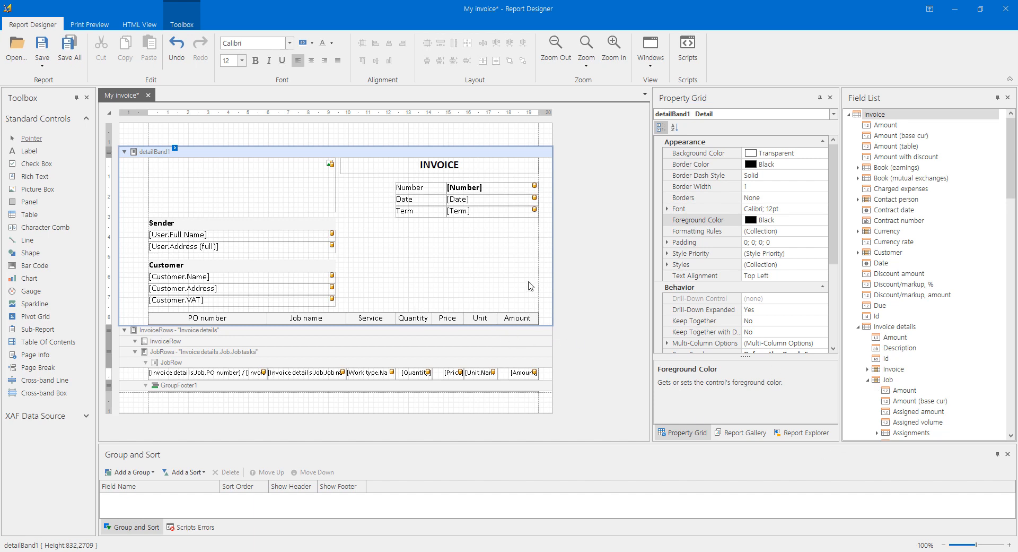
# Step: Insert a group footer band into the InvoiceRows detail report
pyautogui.click(173, 339)
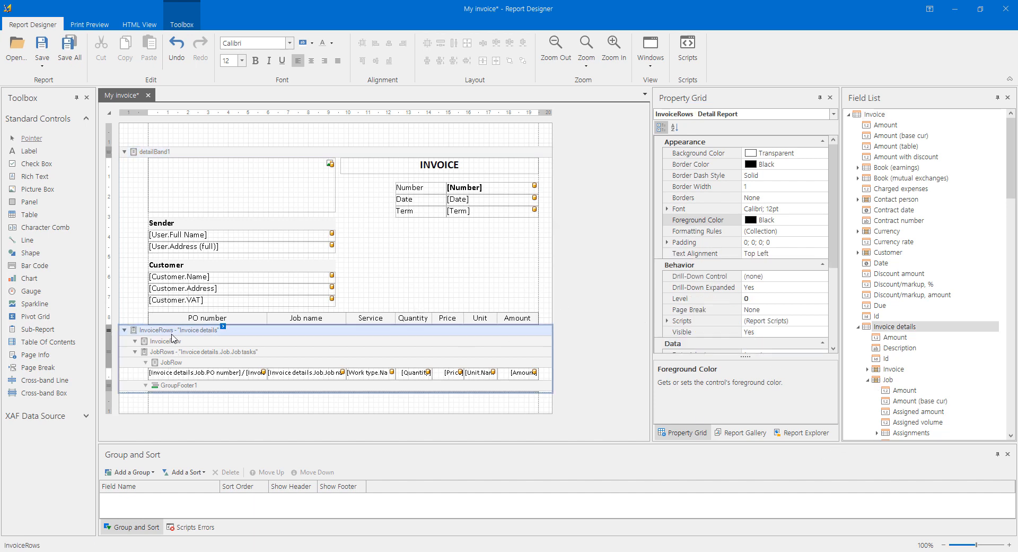
pyautogui.rightClick(175, 334)
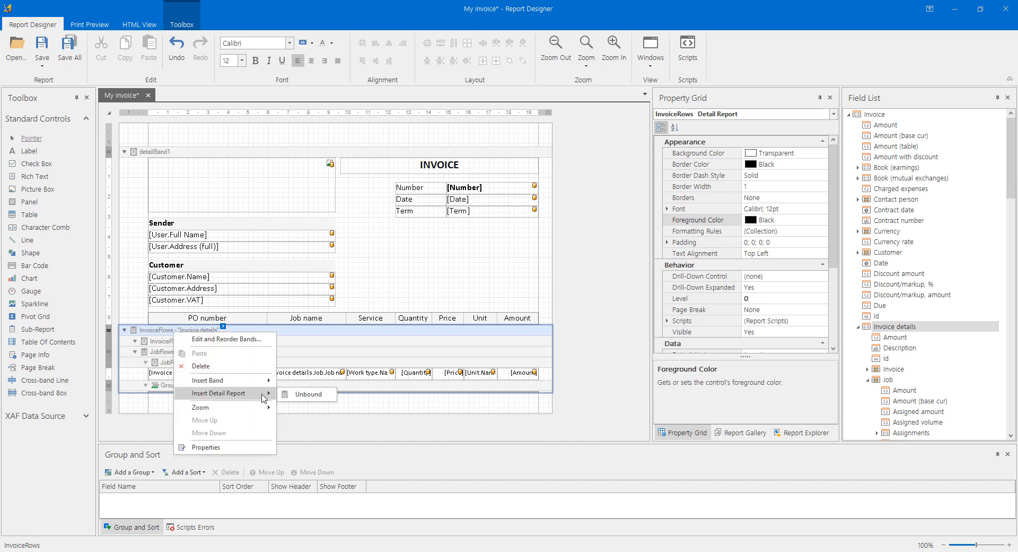
pyautogui.moveTo(255, 379)
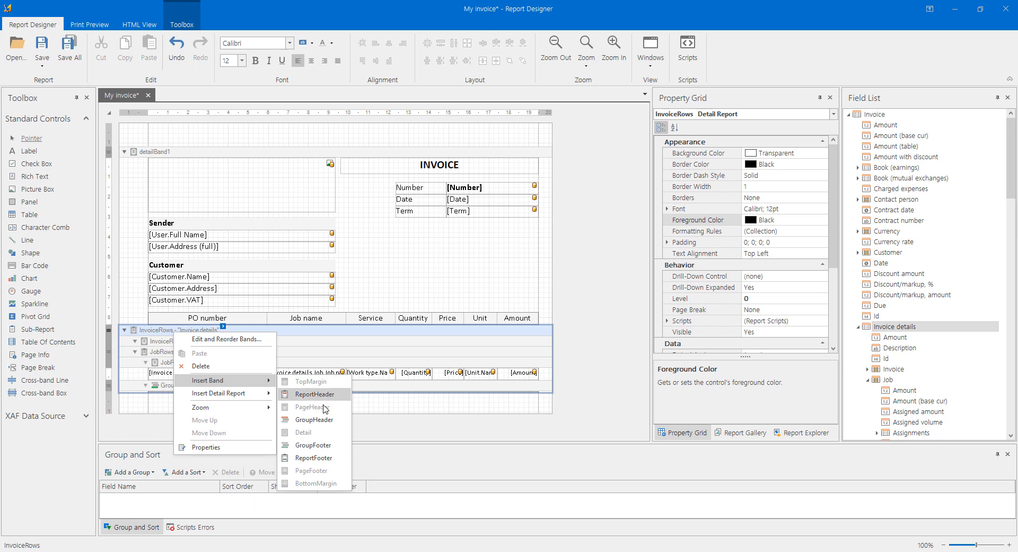
pyautogui.click(320, 446)
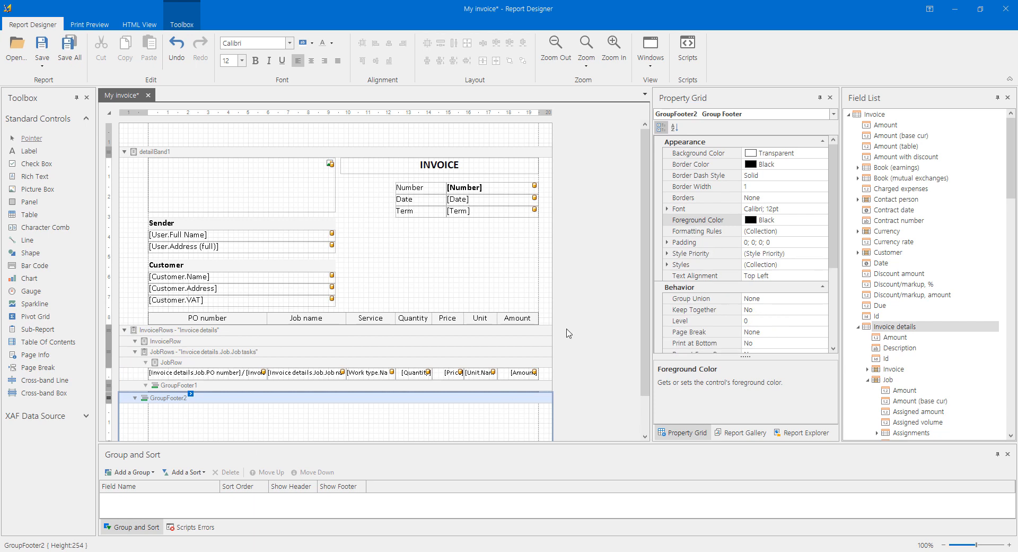
# Step: Place a label reading "TOTAL:" in the new group footer, about 343 wide and ending beneath the Price column's outer edge
pyautogui.scroll(-1, 578, 340)
pyautogui.moveTo(29, 151); pyautogui.dragTo(408, 366)
pyautogui.doubleClick(409, 366)
pyautogui.write('TOTAL:')
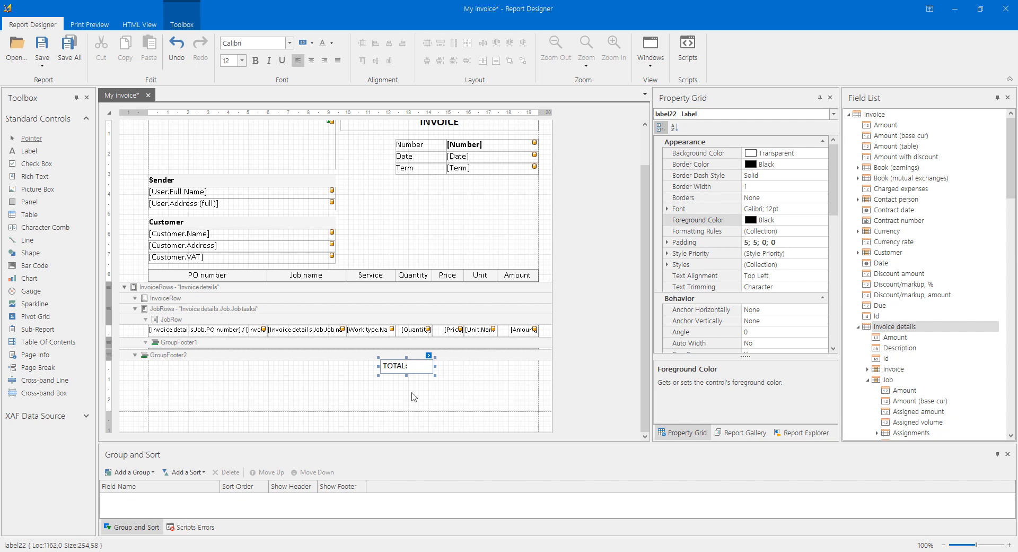
pyautogui.click(461, 398)
pyautogui.moveTo(415, 367); pyautogui.dragTo(394, 366)
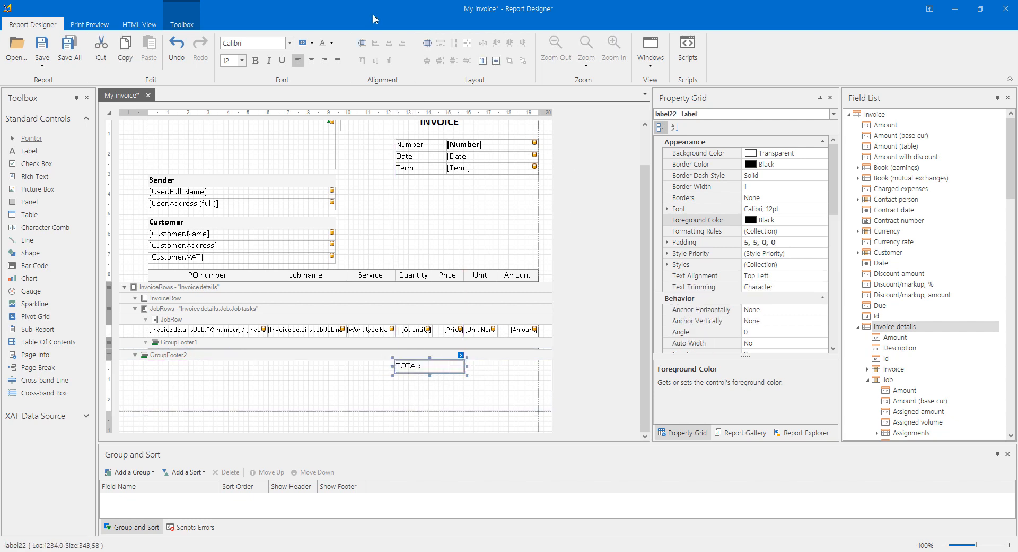
# Step: Right-align the TOTAL: label and make its text bold at size 14
pyautogui.click(324, 60)
pyautogui.click(255, 61)
pyautogui.click(242, 61)
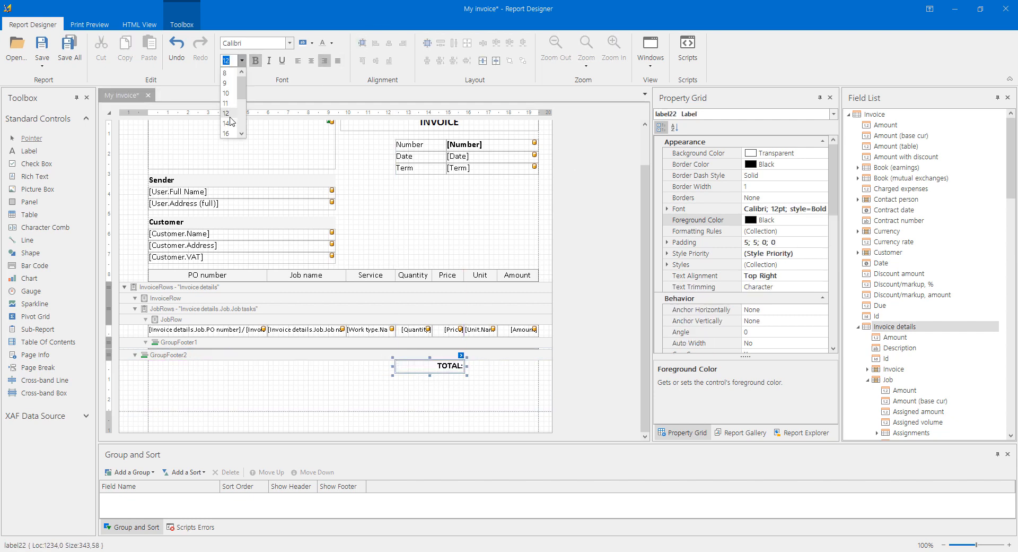
pyautogui.click(231, 123)
pyautogui.click(497, 402)
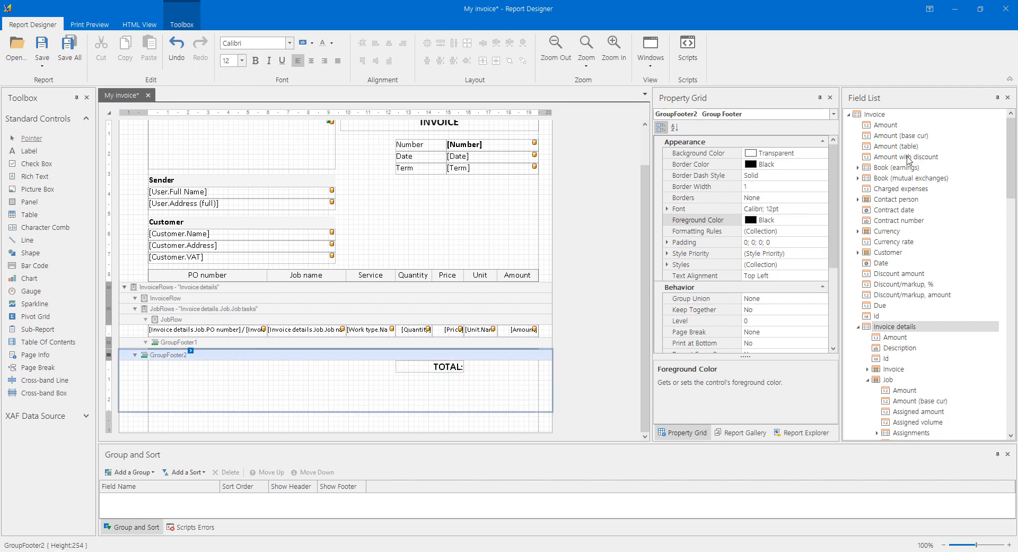
# Step: Add the invoice's Amount (table) field beside TOTAL: and widen it to about 371 to fill the remaining width
pyautogui.click(878, 149)
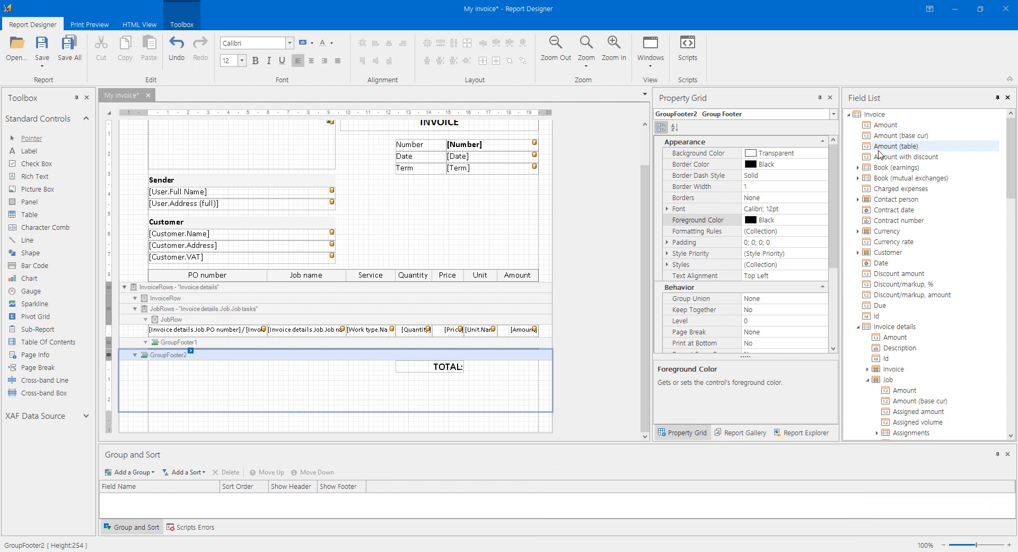
pyautogui.moveTo(880, 149); pyautogui.dragTo(493, 371)
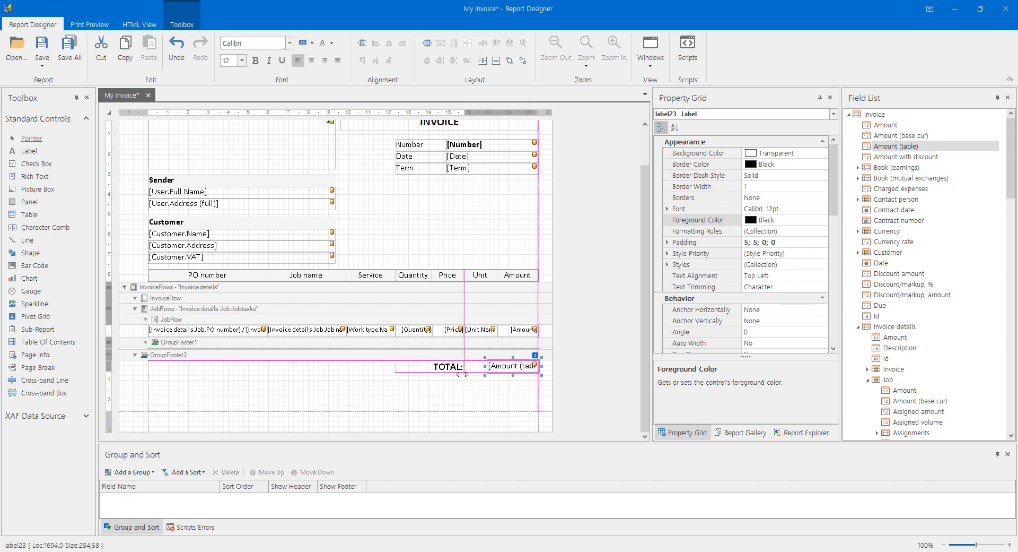
pyautogui.moveTo(521, 366); pyautogui.dragTo(541, 366)
# Step: Make the Amount (table) label bold and right-aligned with font size 14
pyautogui.click(256, 60)
pyautogui.click(242, 61)
pyautogui.click(228, 113)
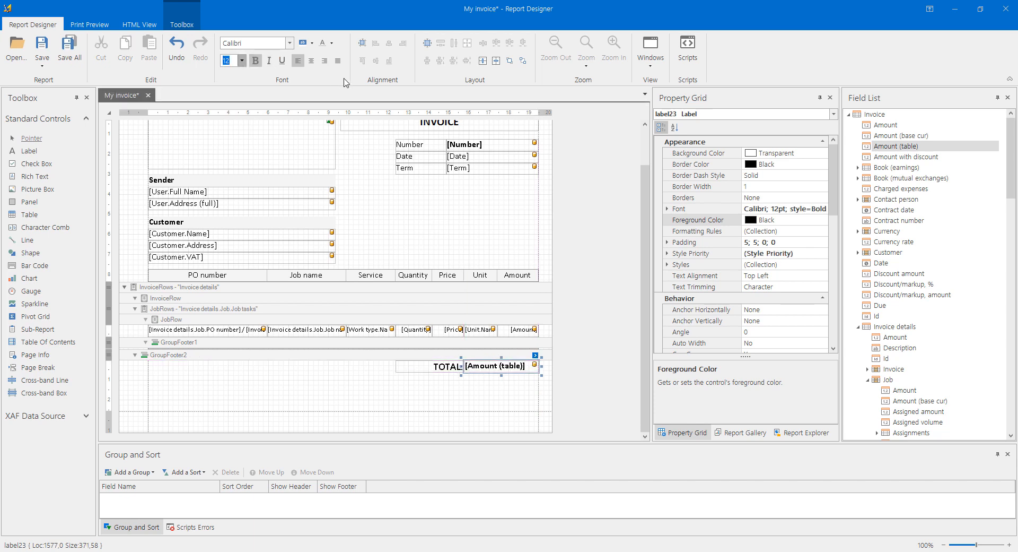
pyautogui.click(324, 60)
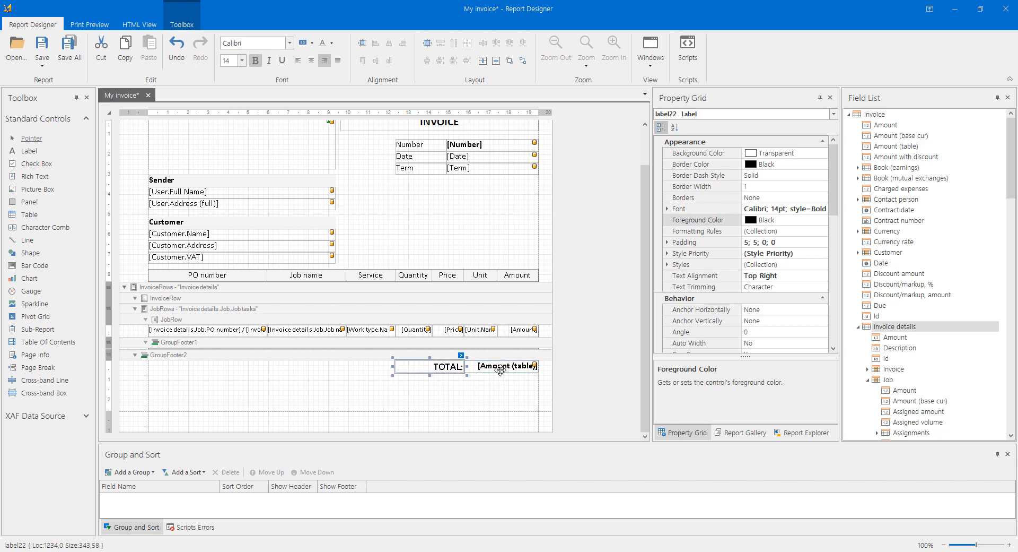
pyautogui.click(241, 61)
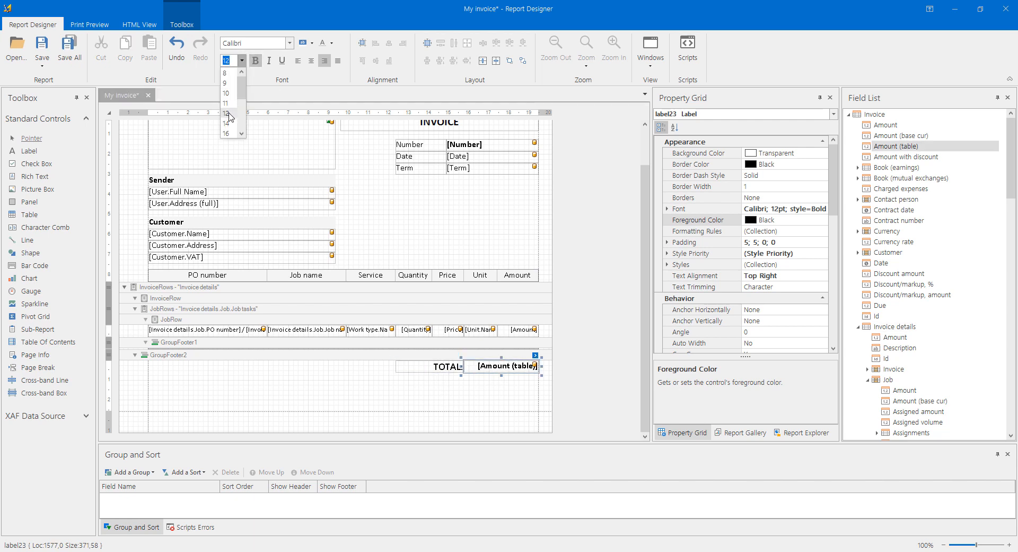
pyautogui.click(228, 124)
# Step: Set the Amount (table) label's format string to [Currency.Symbol] {0:n2}
pyautogui.click(535, 354)
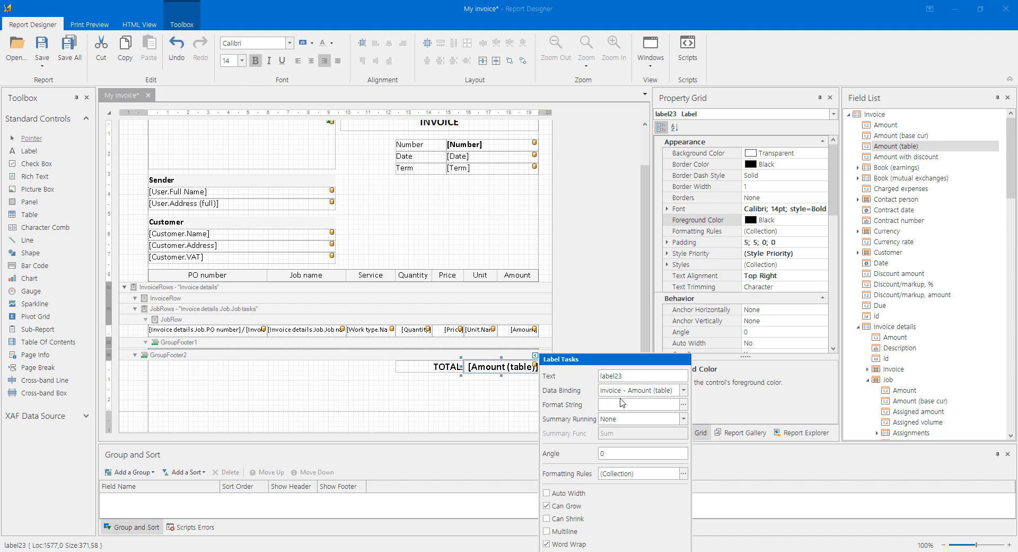
pyautogui.click(625, 404)
pyautogui.write('[Currency.Symbol] {0:n2}')
pyautogui.click(463, 394)
# Step: Try to set the text alignment of the TOTAL: and Amount (table) labels to Middle Right
pyautogui.moveTo(535, 365); pyautogui.dragTo(534, 372)
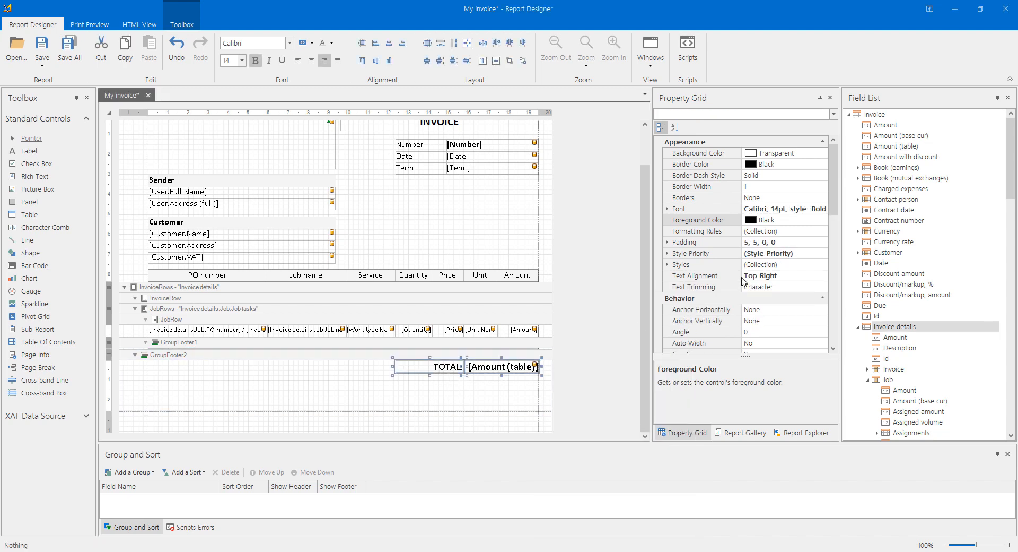
pyautogui.click(767, 275)
pyautogui.click(821, 276)
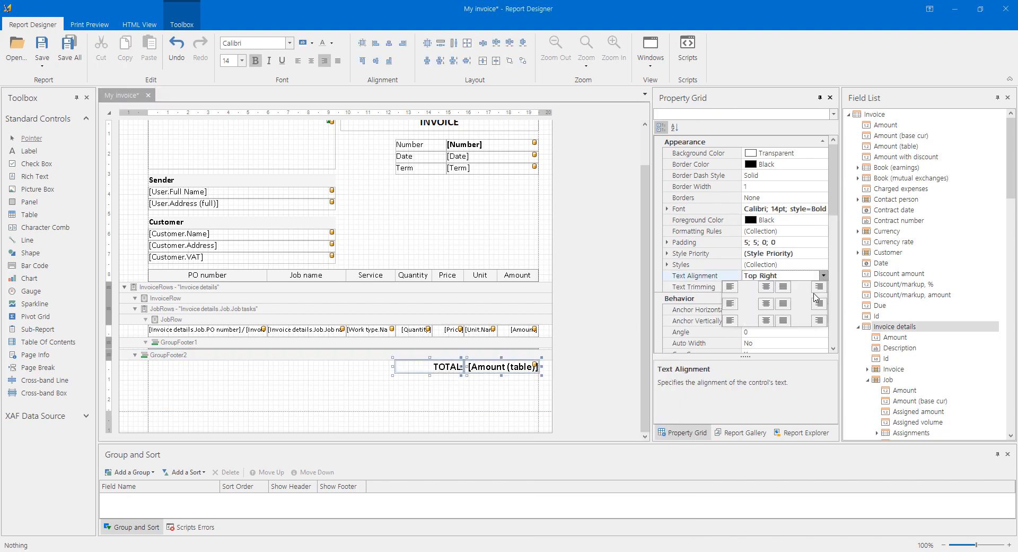
pyautogui.click(817, 300)
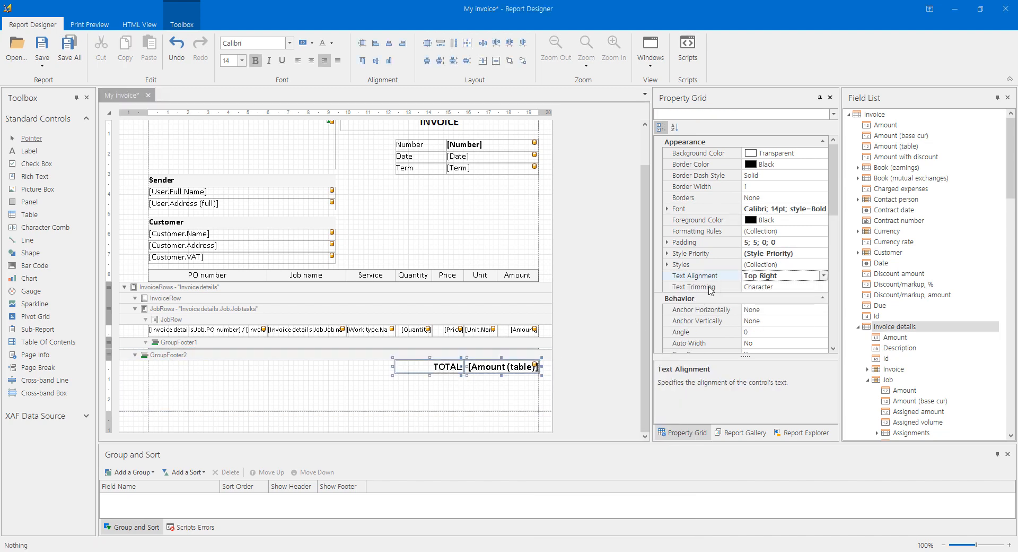
pyautogui.click(402, 395)
# Step: Shrink the total's group footer band to a height of about 58 and name it Totals
pyautogui.moveTo(379, 410); pyautogui.dragTo(378, 381)
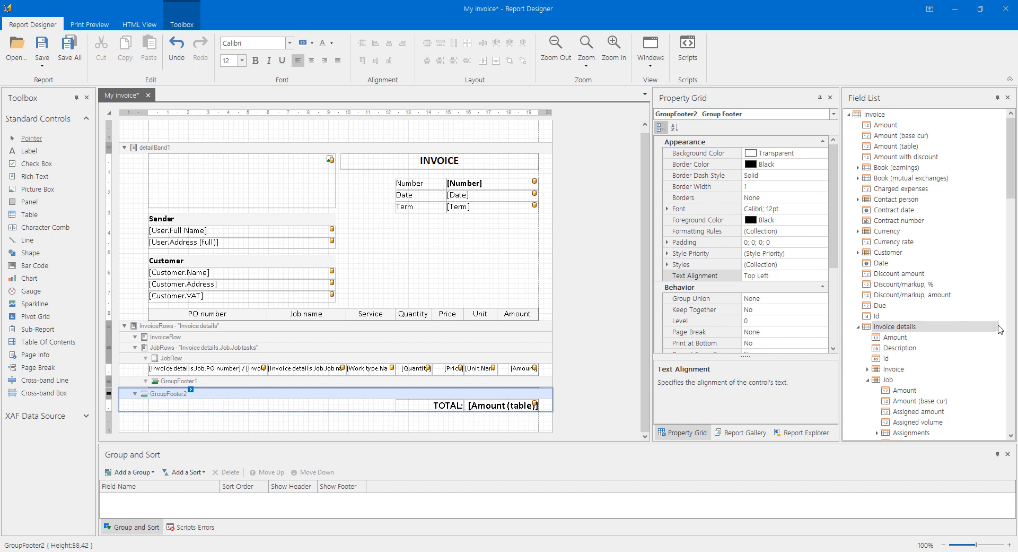
pyautogui.scroll(-4, 774, 286)
pyautogui.click(778, 290)
pyautogui.doubleClick(779, 291)
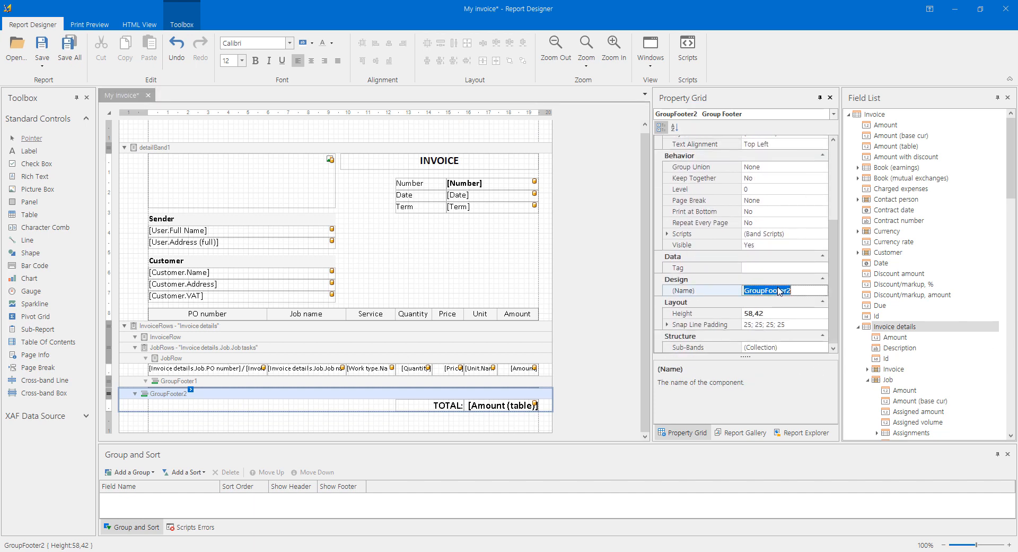
pyautogui.write('Totals')
pyautogui.press('Return')
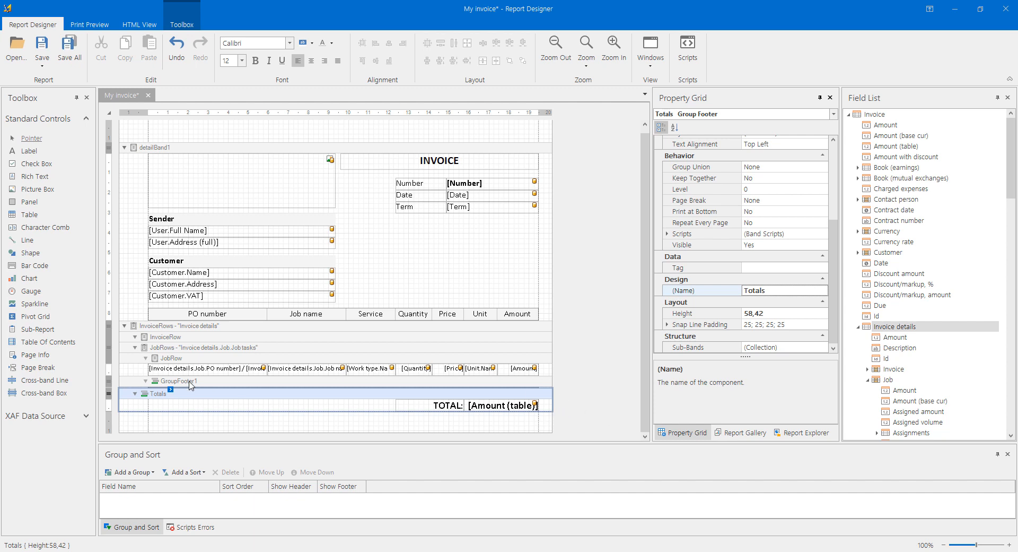
# Step: Add a sub-band to the Totals band and name it Tax1
pyautogui.rightClick(158, 394)
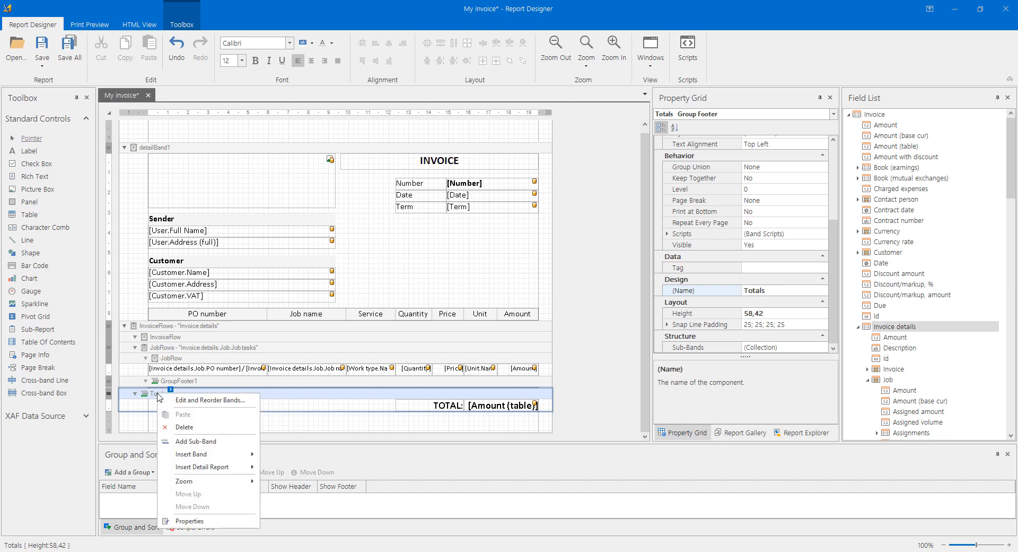
pyautogui.click(185, 440)
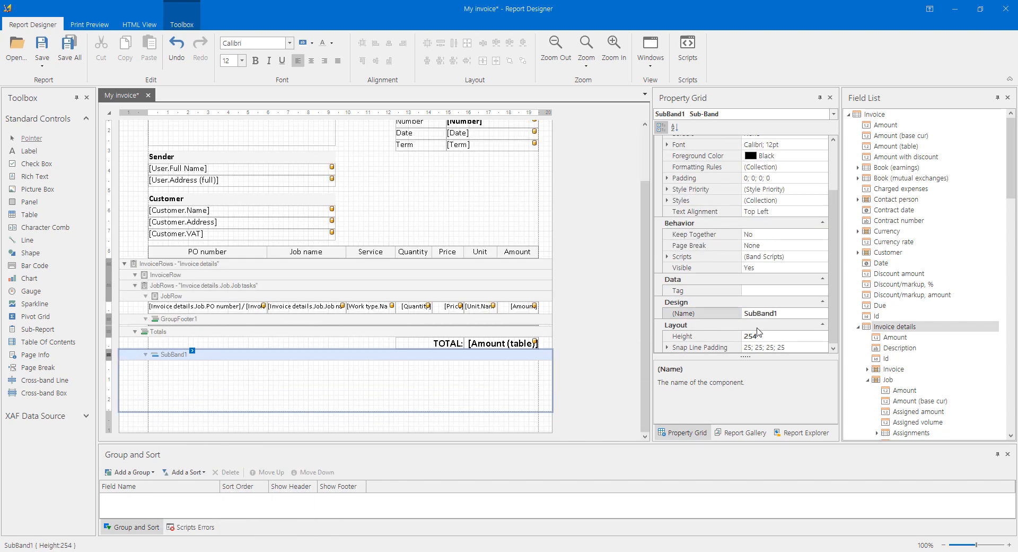
pyautogui.click(767, 314)
pyautogui.doubleClick(767, 314)
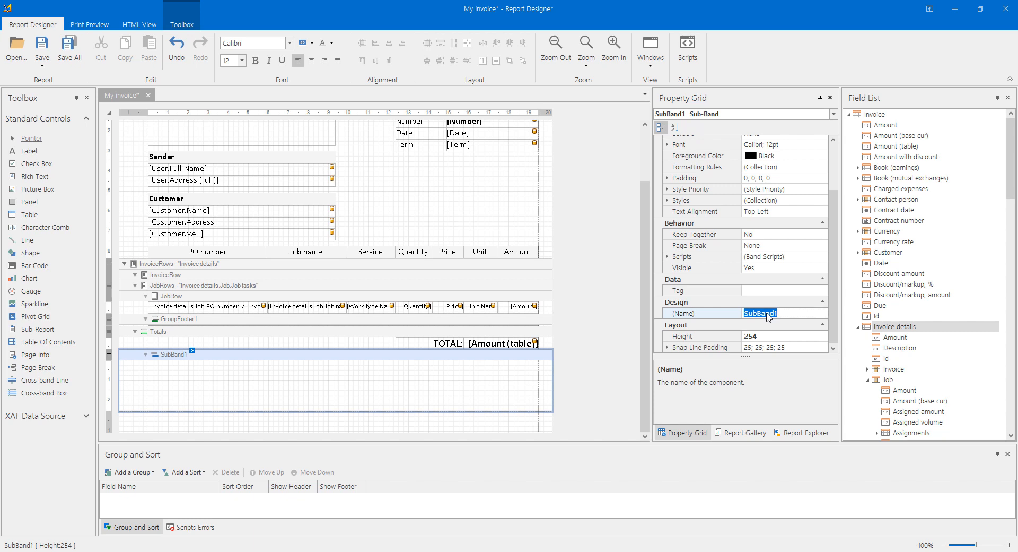
pyautogui.write('Tax2')
pyautogui.press('Return')
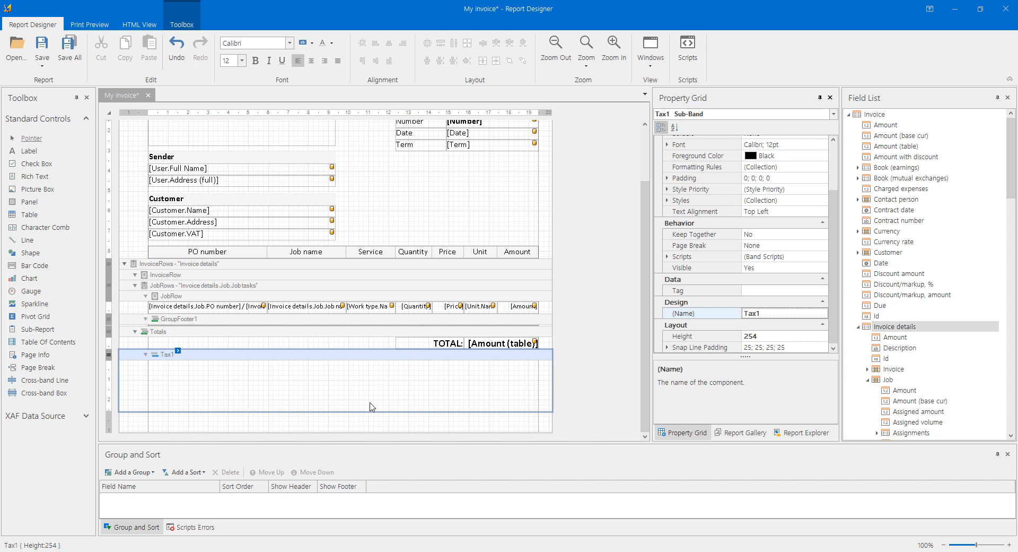
# Step: Paste copies of the TOTAL: and Amount (table) labels into Tax1, aligned under the originals, and shrink the sub-band to fit them
pyautogui.click(370, 357)
pyautogui.hotkey('ctrl', 'v')
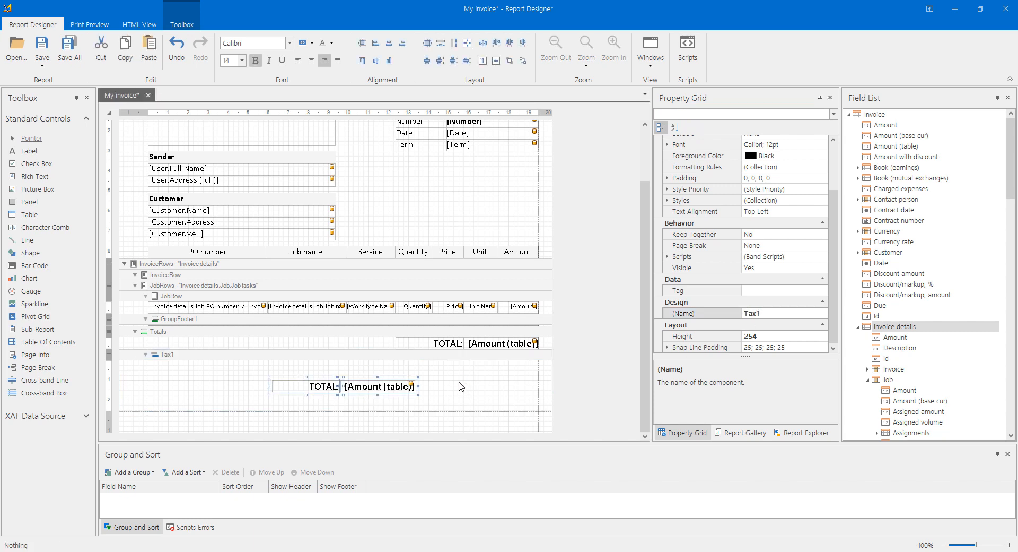
pyautogui.moveTo(405, 389); pyautogui.dragTo(511, 372)
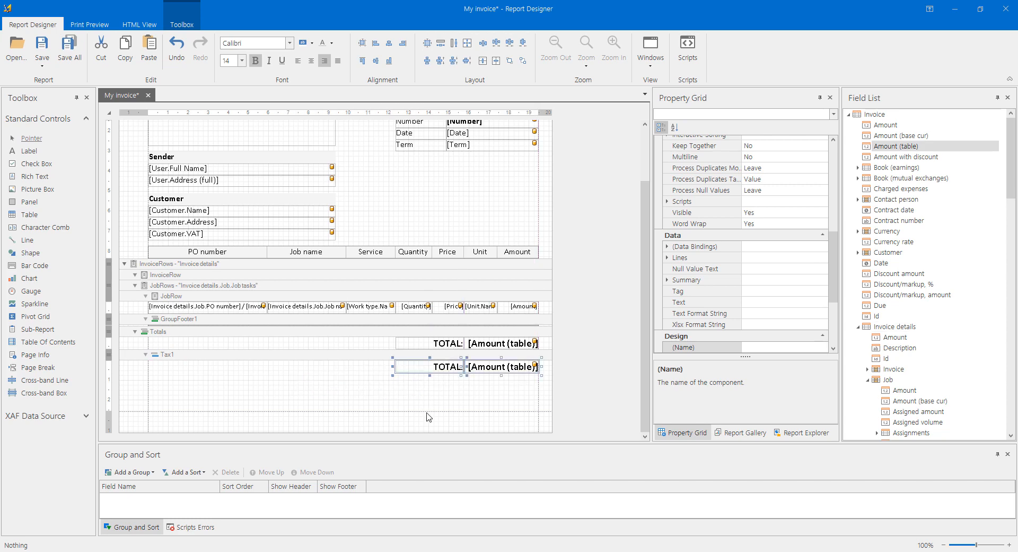
pyautogui.moveTo(425, 408); pyautogui.dragTo(431, 361)
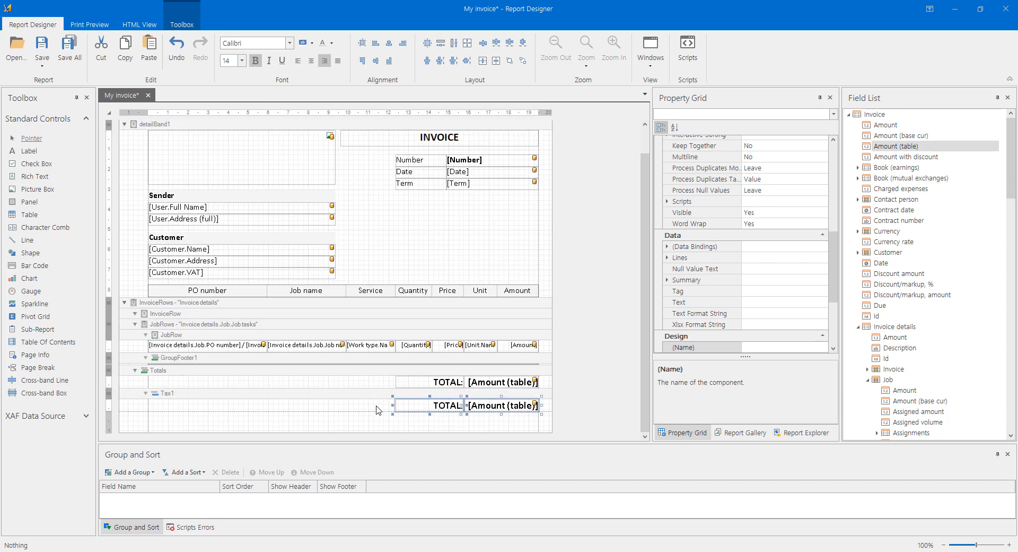
# Step: Bind the Tax1 sub-band's TOTAL: label to the Tax 1 Name field and its amount label to Tax 1 amount, checking the amount's format string
pyautogui.click(379, 407)
pyautogui.click(858, 326)
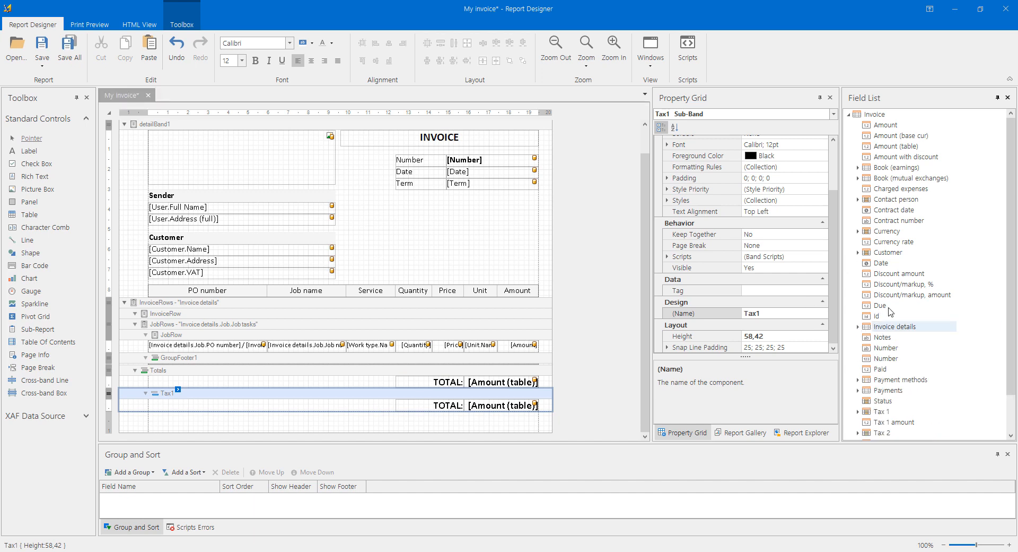
pyautogui.scroll(-2, 892, 313)
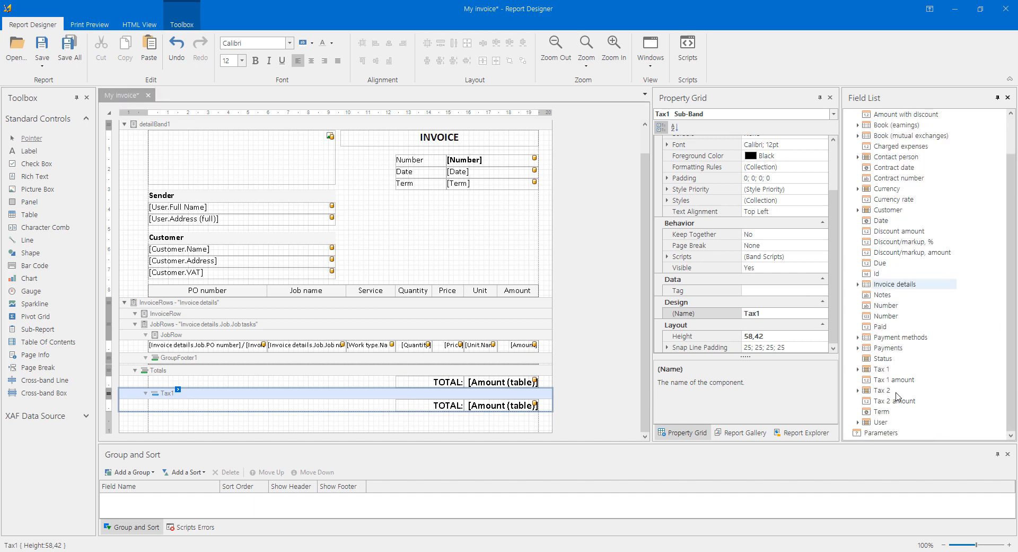
pyautogui.moveTo(889, 382); pyautogui.dragTo(503, 406)
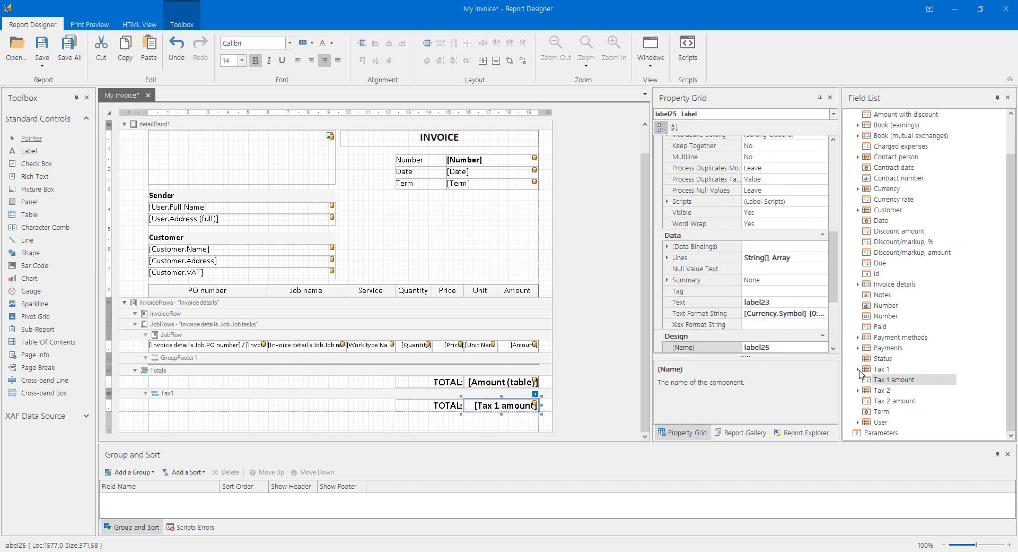
pyautogui.click(858, 368)
pyautogui.moveTo(893, 389); pyautogui.dragTo(435, 407)
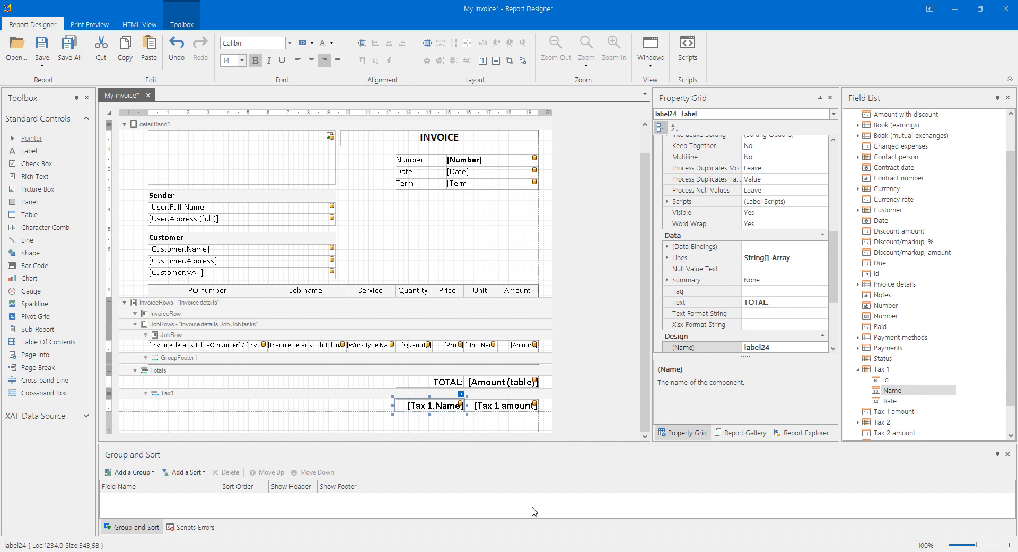
pyautogui.click(511, 405)
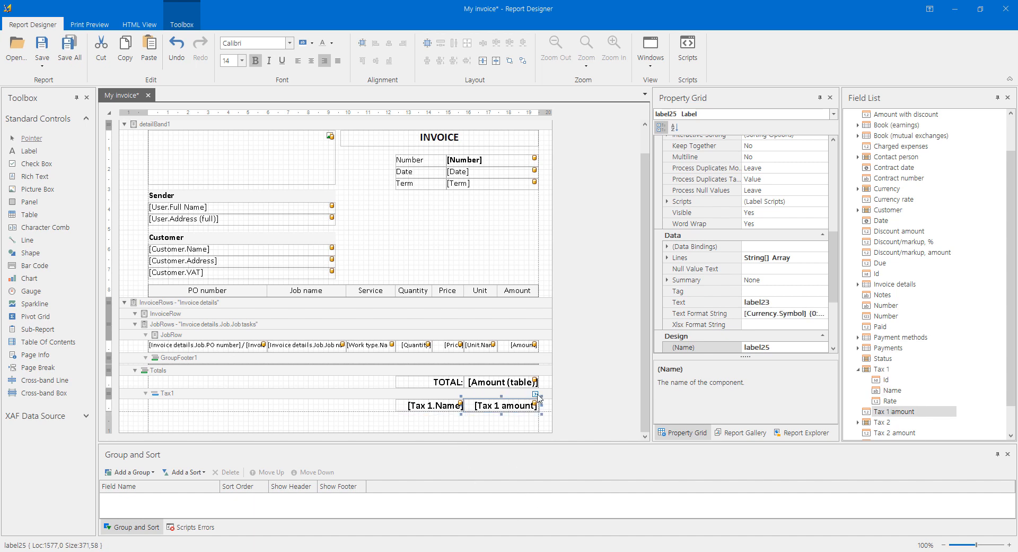
pyautogui.click(536, 394)
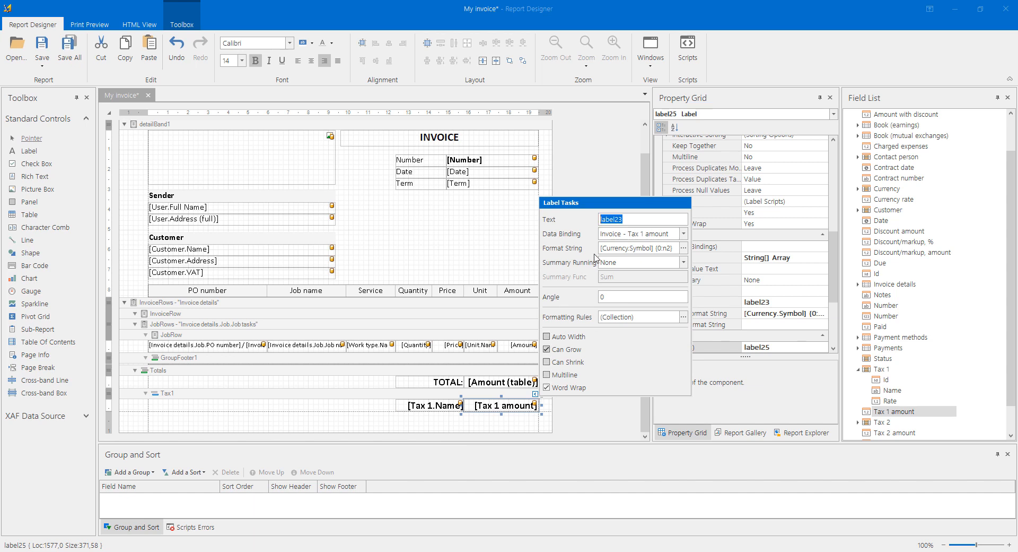
pyautogui.click(615, 248)
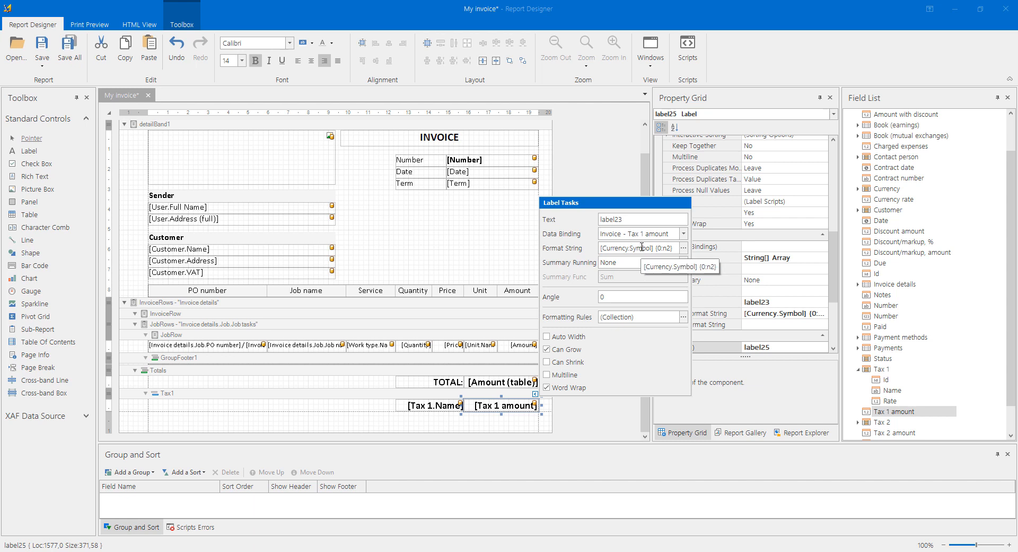
# Step: Set the Tax1 sub-band's Visible property to No
pyautogui.click(171, 396)
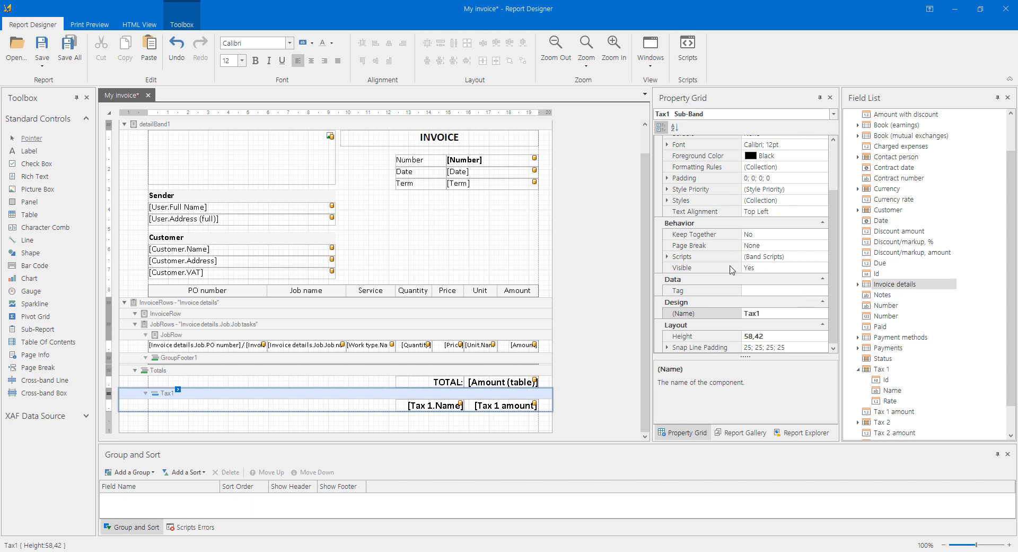
pyautogui.click(696, 268)
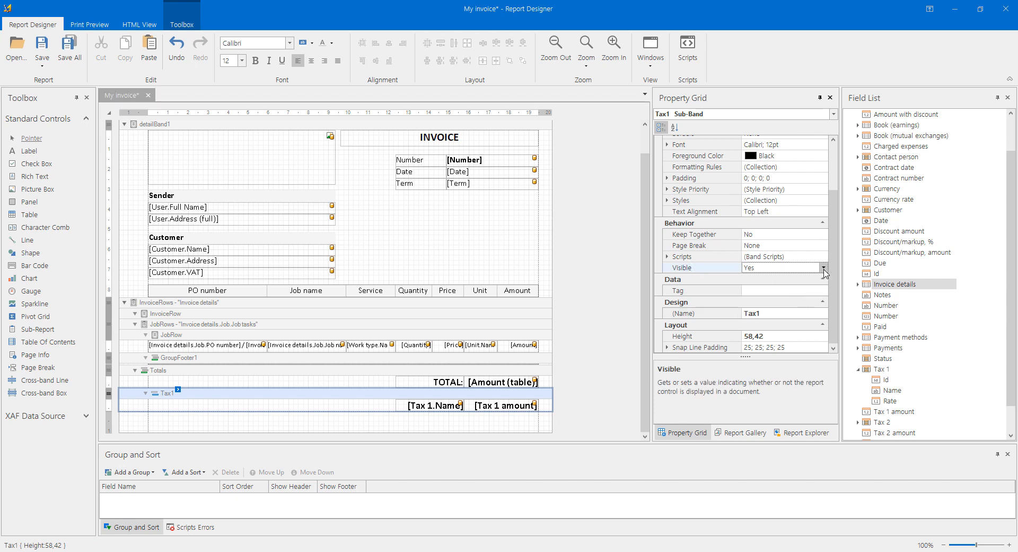
pyautogui.click(823, 268)
pyautogui.click(773, 290)
pyautogui.click(583, 277)
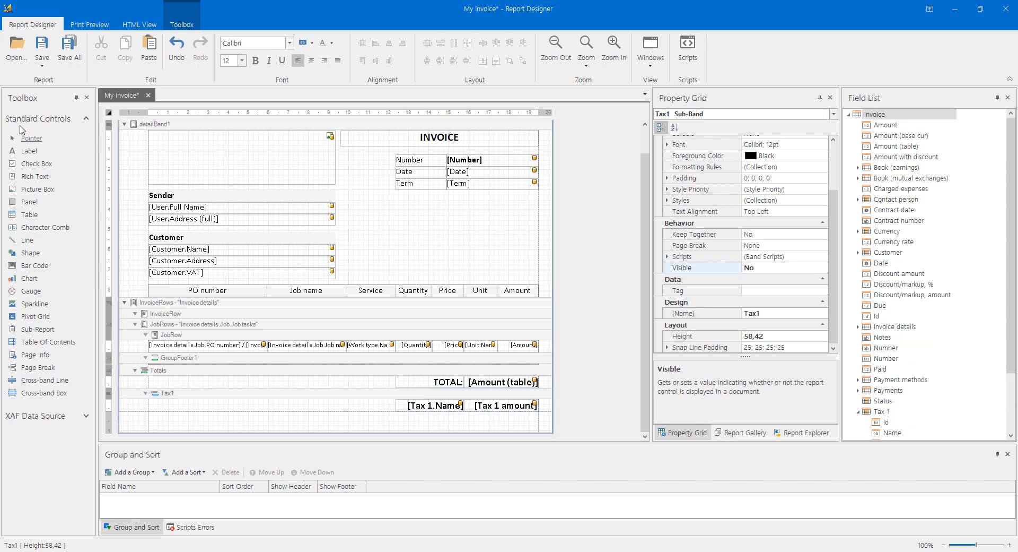
# Step: Add a formatting rule to the report's formatting rule sheet and name it tax1rule
pyautogui.click(108, 113)
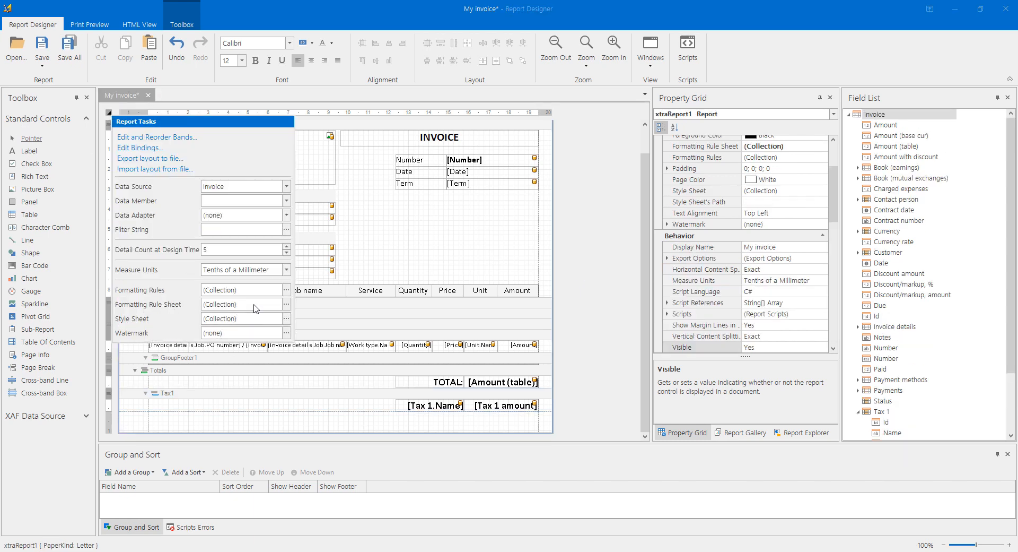
pyautogui.click(286, 305)
pyautogui.click(319, 137)
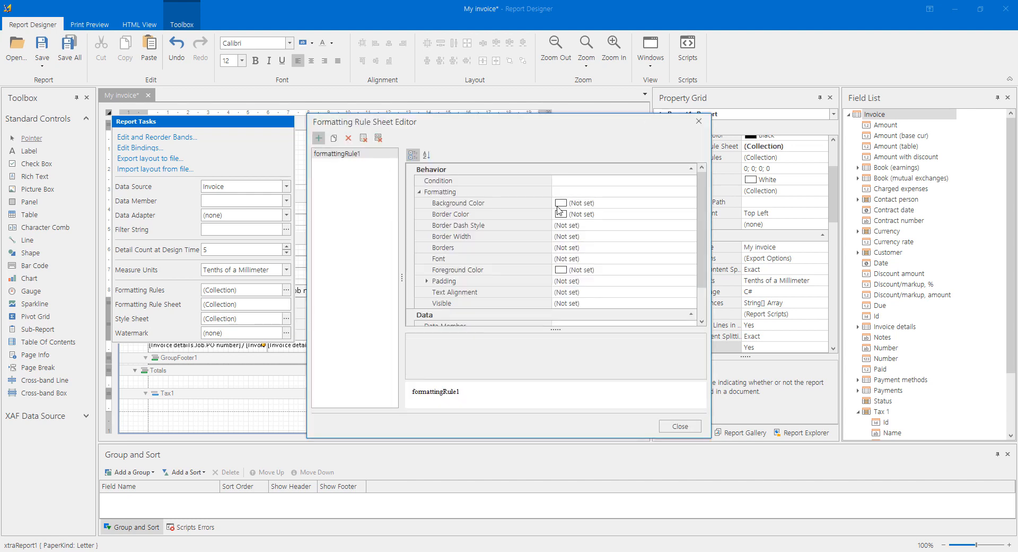
pyautogui.scroll(-3, 702, 286)
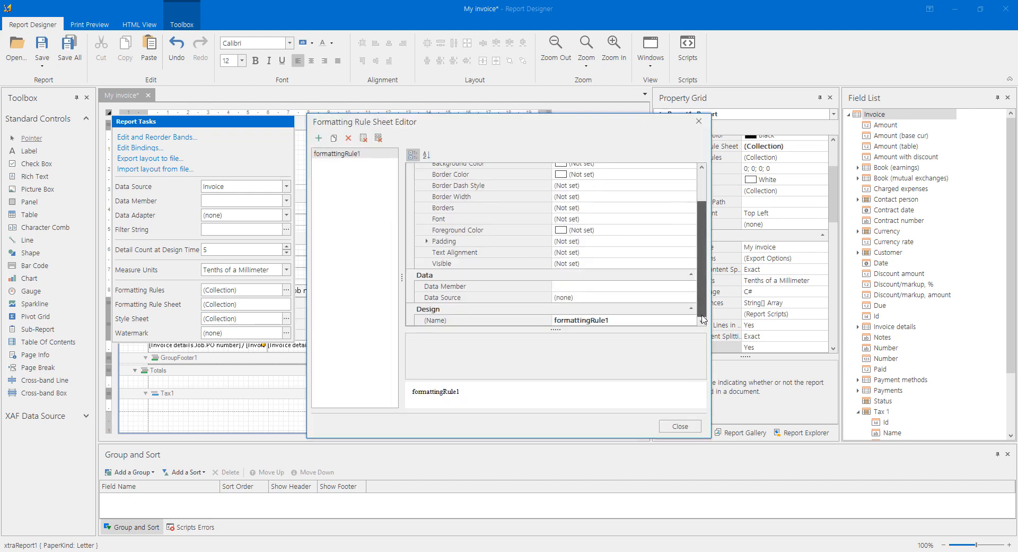
pyautogui.click(578, 321)
pyautogui.write('tax1')
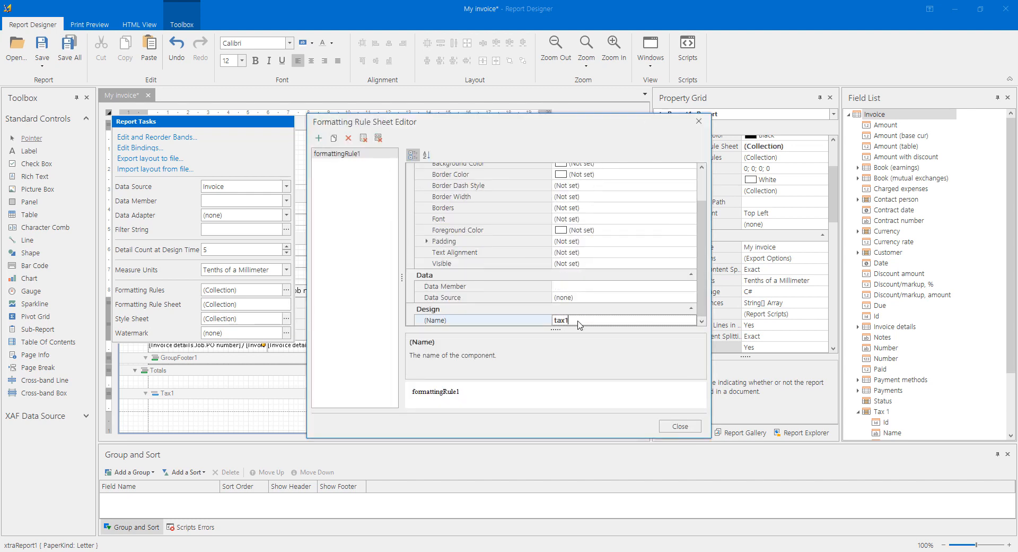
pyautogui.write('rule')
pyautogui.press('Return')
# Step: Open the condition of tax1rule for editing and insert the IsNull function
pyautogui.scroll(2, 648, 276)
pyautogui.click(454, 181)
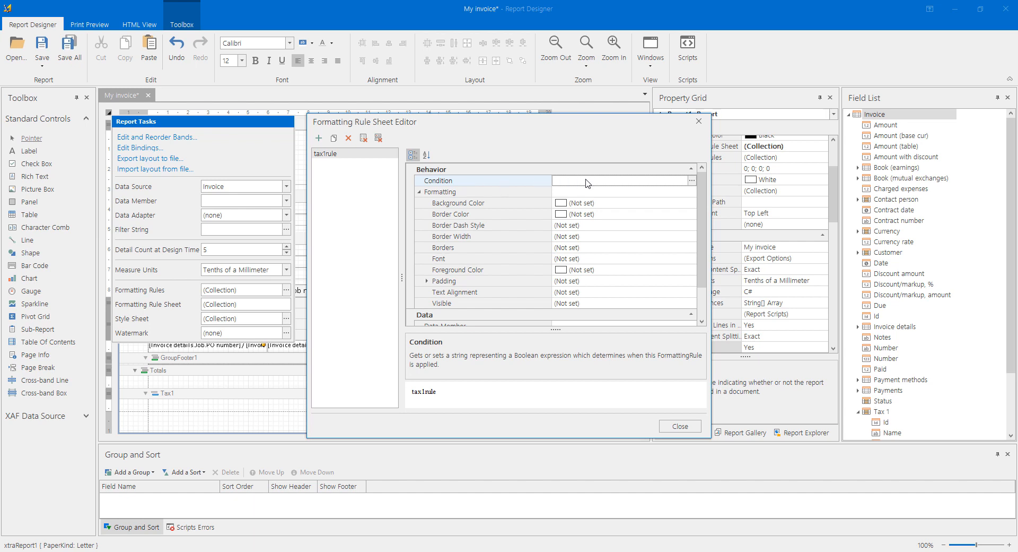
pyautogui.click(693, 181)
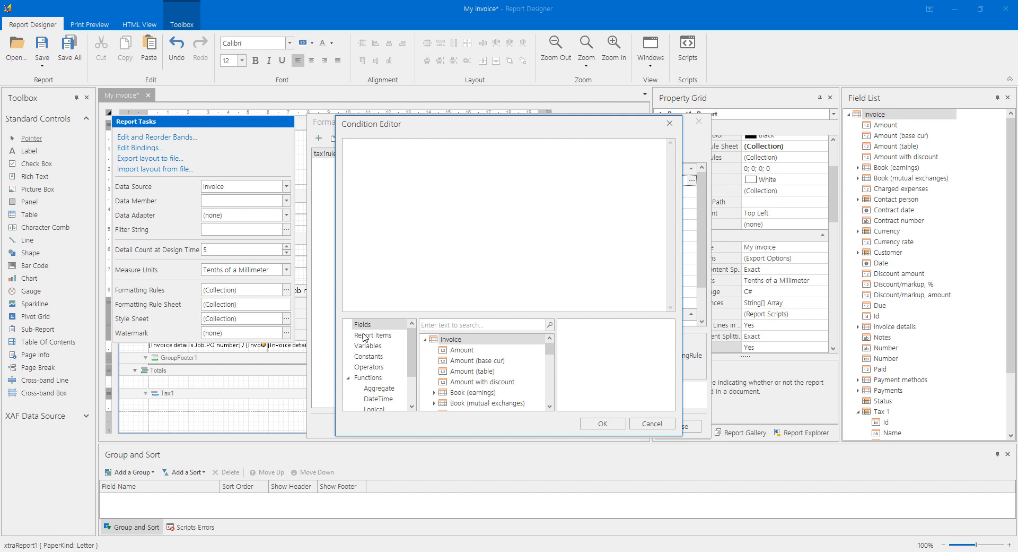
pyautogui.click(371, 377)
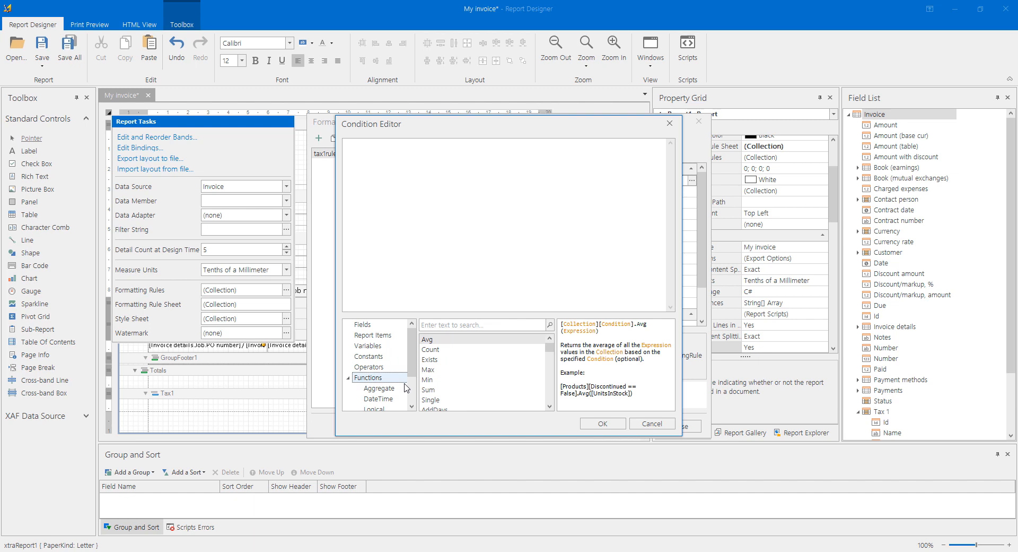
pyautogui.click(454, 379)
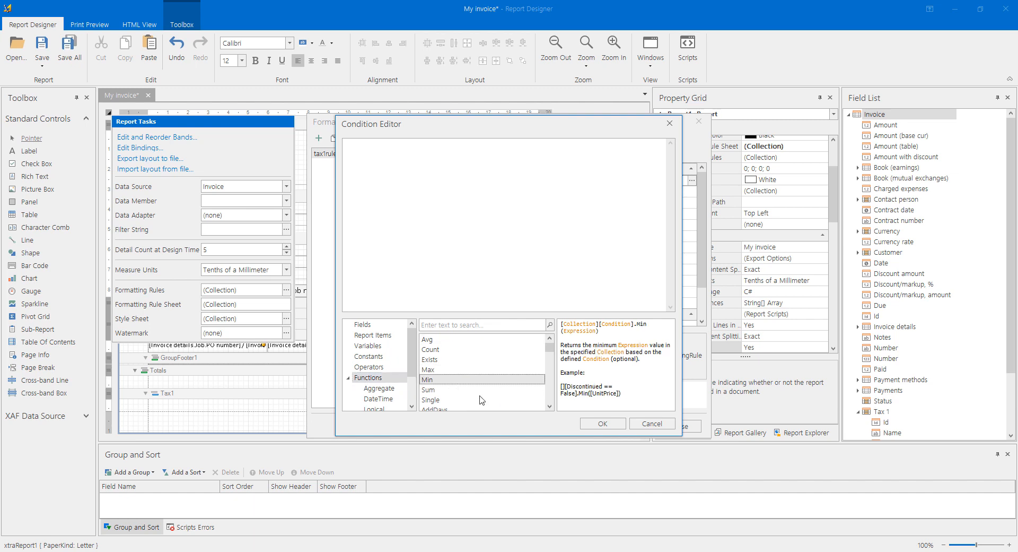
pyautogui.click(480, 399)
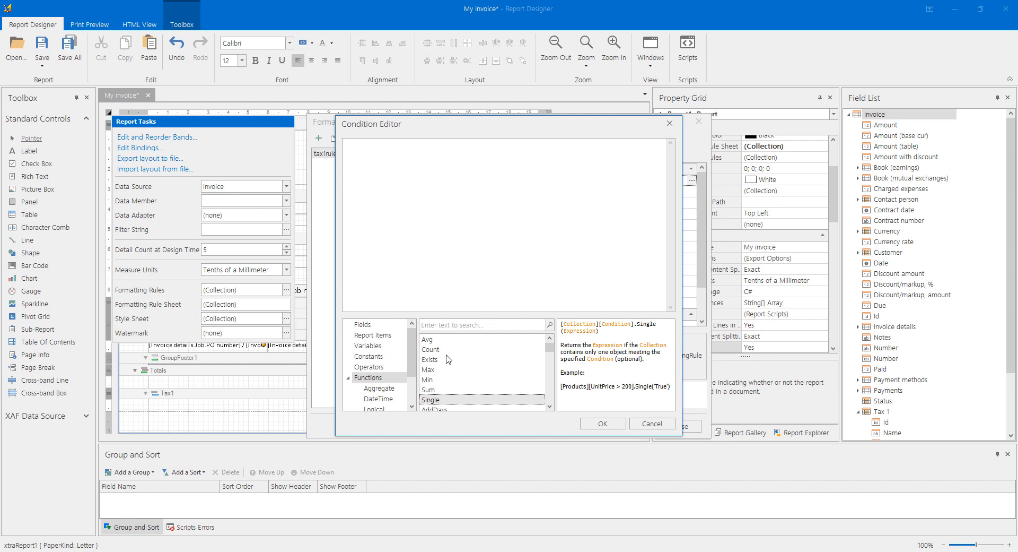
pyautogui.click(446, 323)
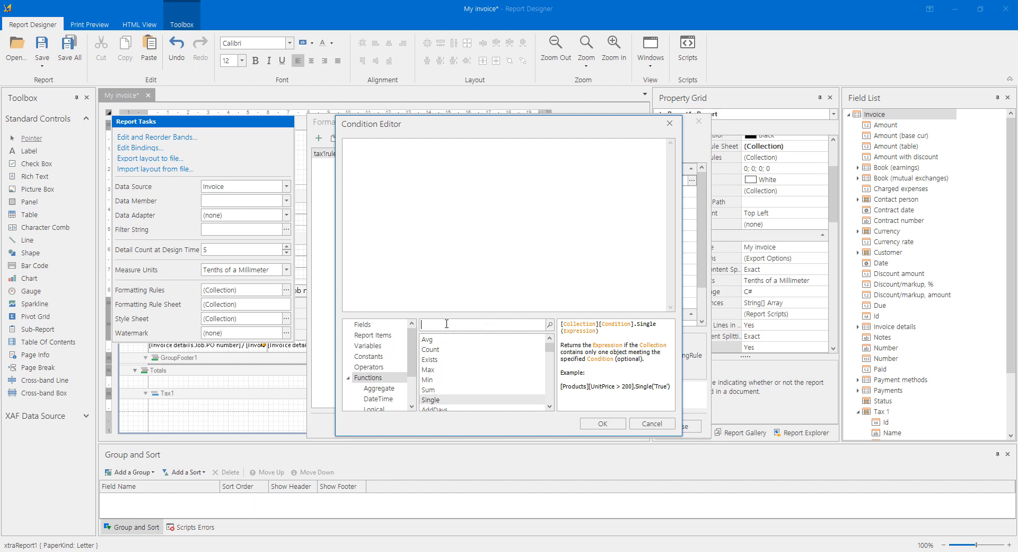
pyautogui.write('isnul')
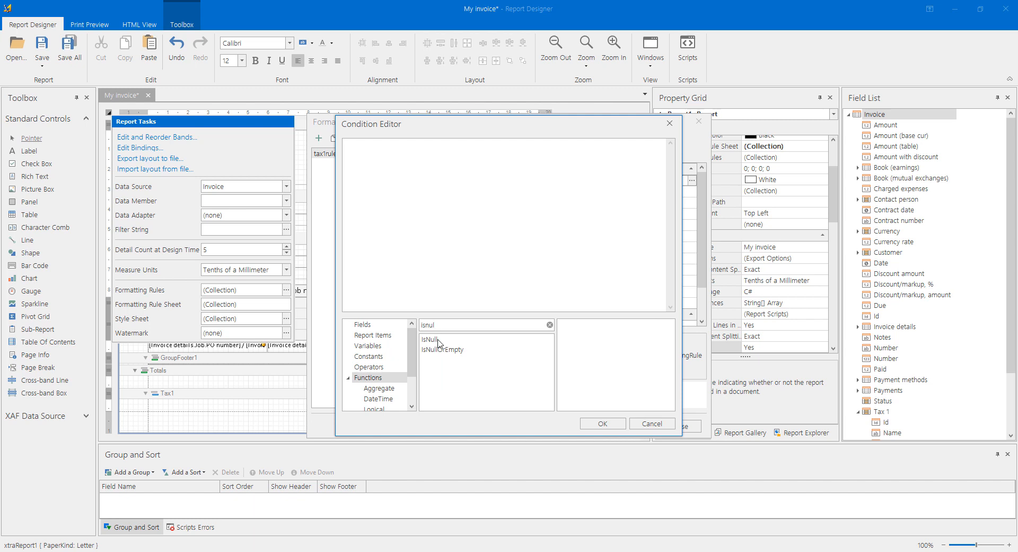
pyautogui.doubleClick(438, 342)
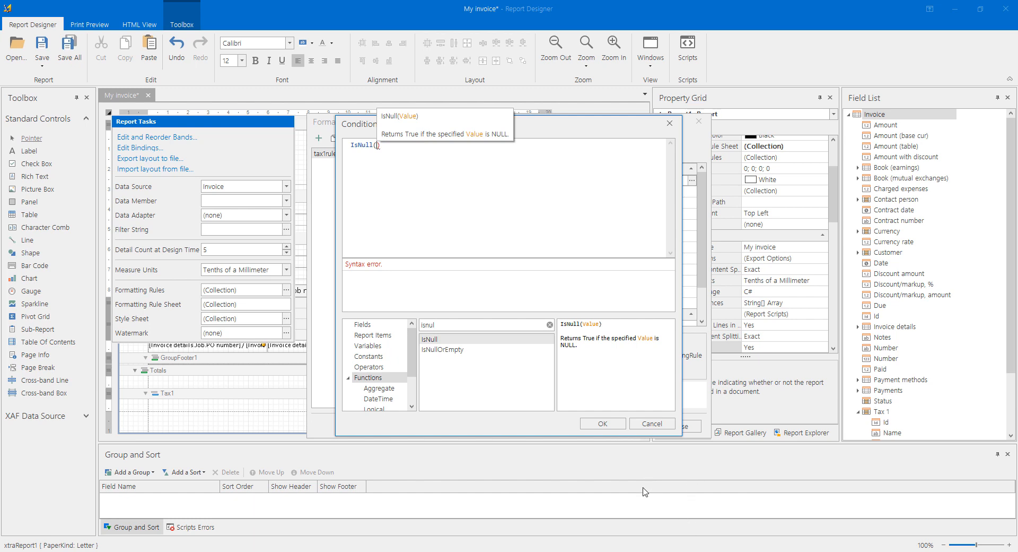
# Step: Insert the Tax 1 field into the function and negate it, making the condition Not IsNull([Tax 1])
pyautogui.click(359, 324)
pyautogui.click(526, 326)
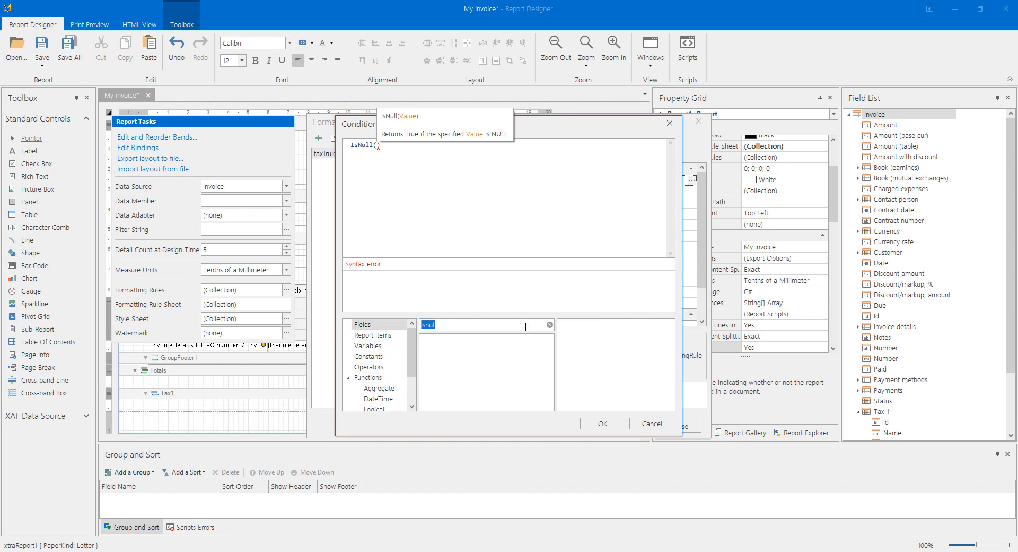
pyautogui.write('tax')
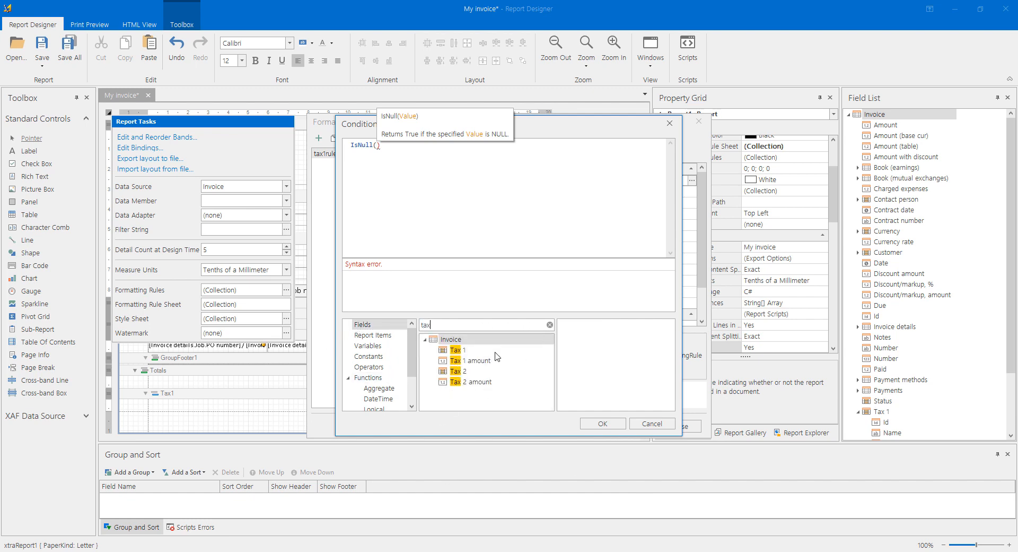
pyautogui.doubleClick(454, 353)
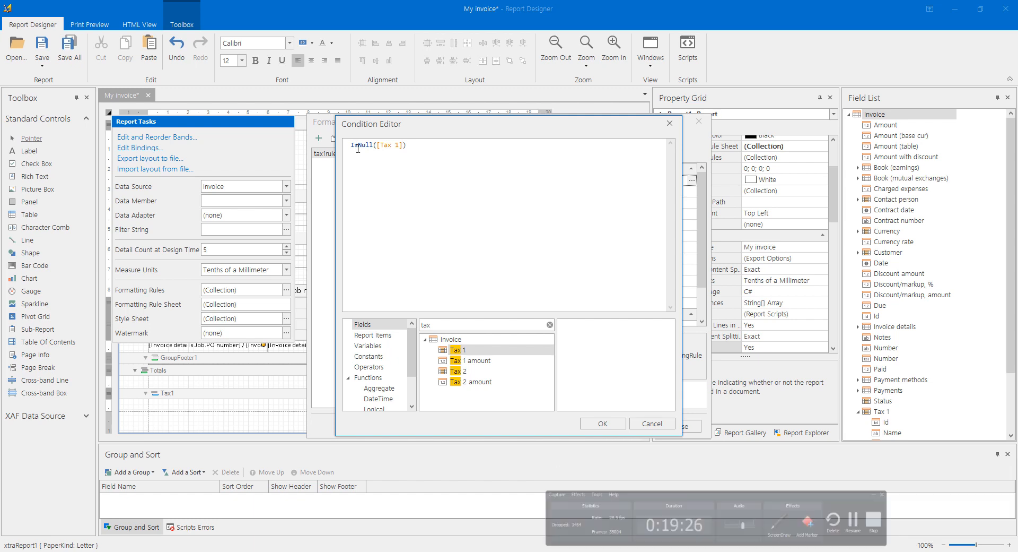
pyautogui.press('Home')
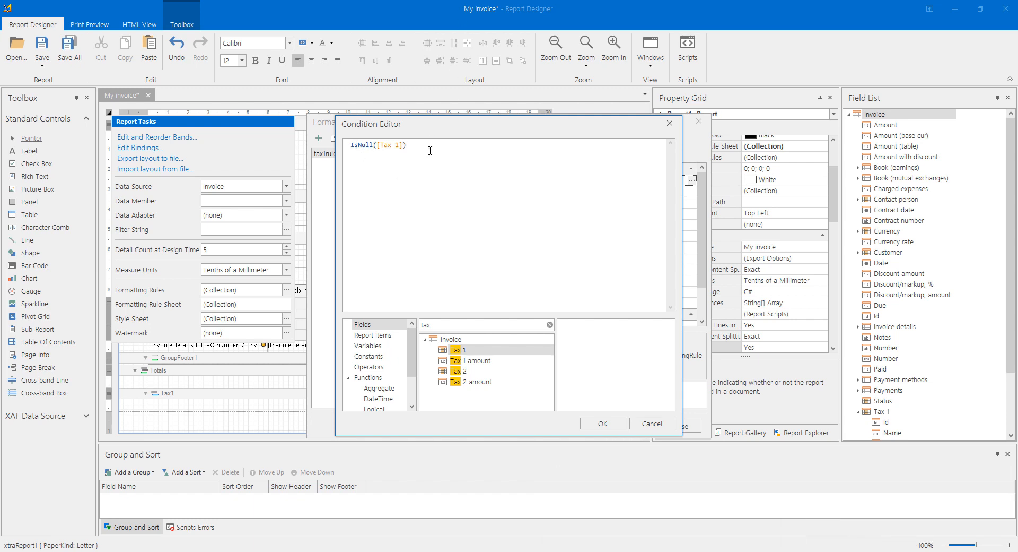
pyautogui.write('Not')
pyautogui.click(624, 425)
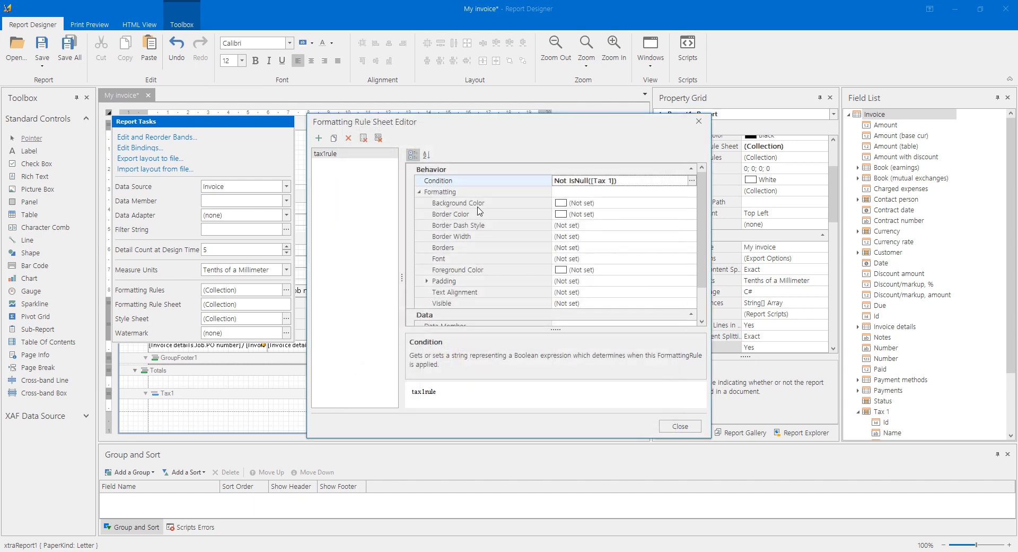
# Step: Set the Visible formatting of tax1rule to Yes and close the rule sheet
pyautogui.click(443, 194)
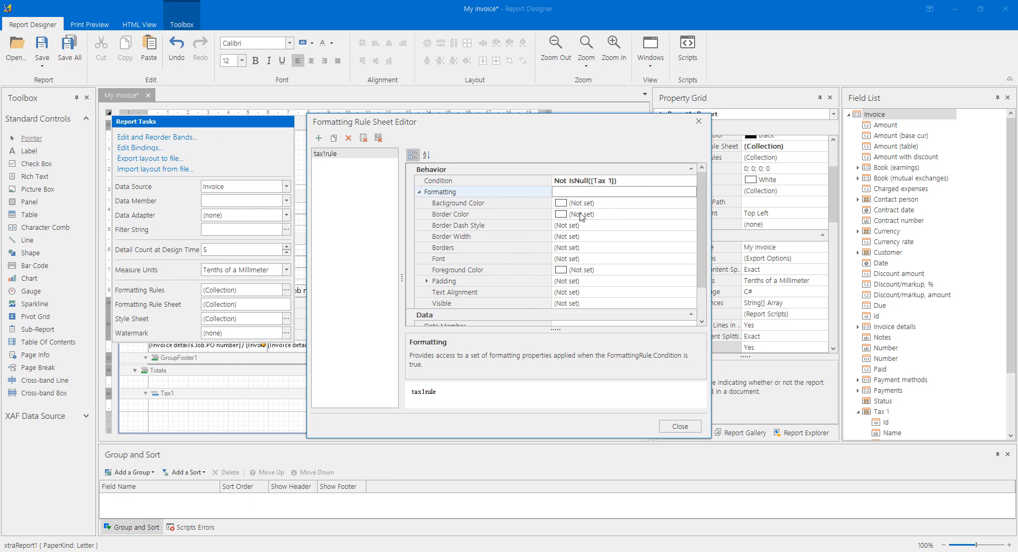
pyautogui.click(470, 303)
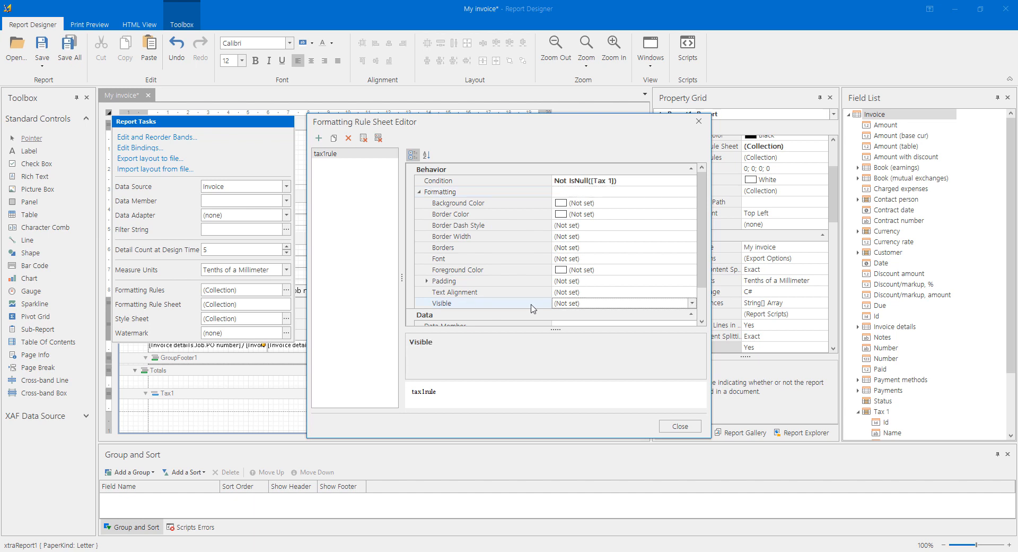
pyautogui.click(692, 304)
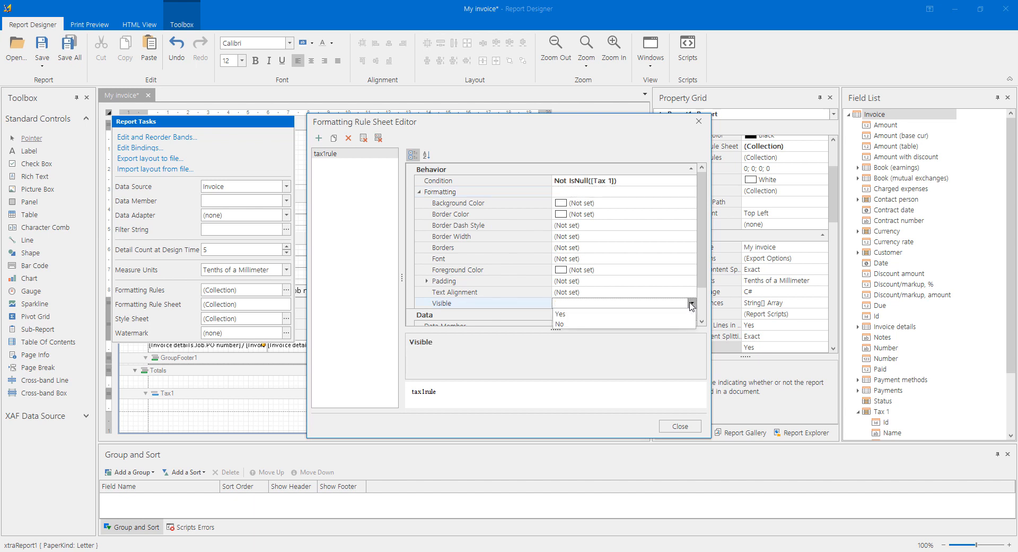
pyautogui.click(573, 318)
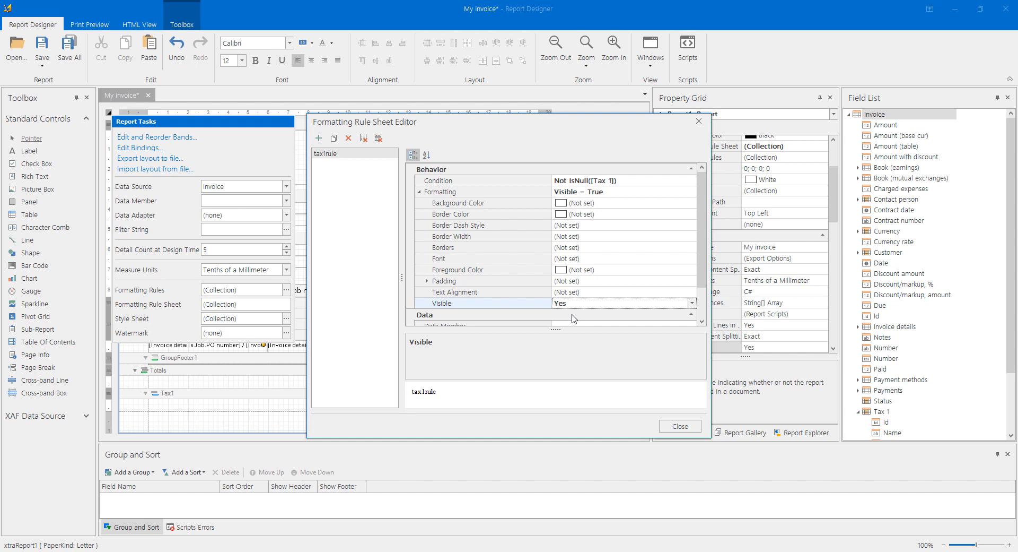
pyautogui.click(680, 426)
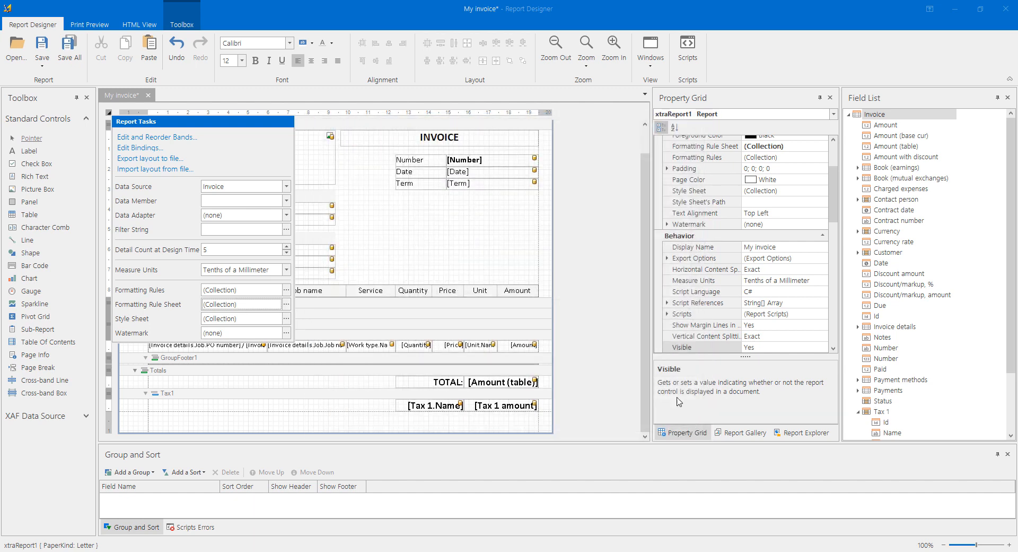
pyautogui.click(617, 374)
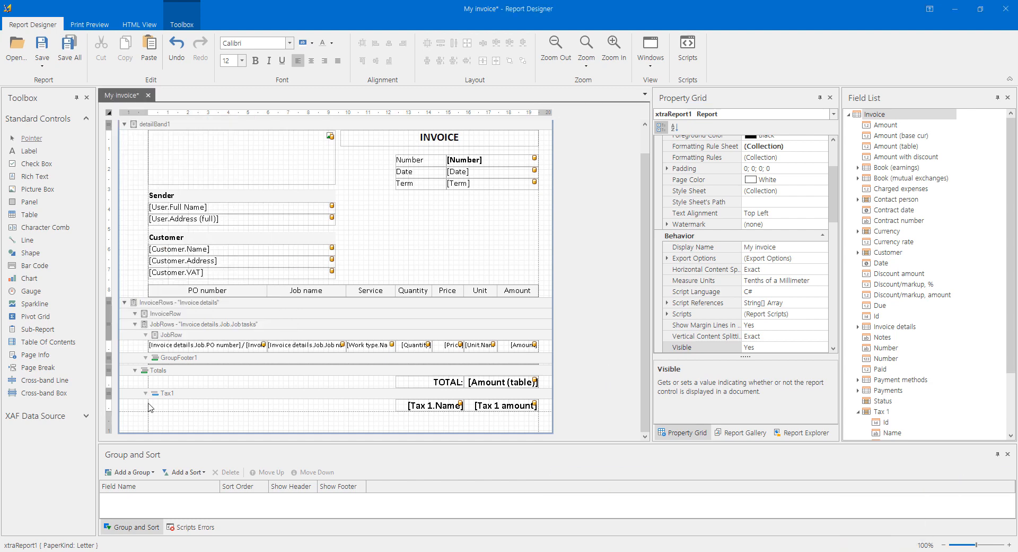
# Step: Apply the formatting rule tax1rule to the Tax1 sub-band
pyautogui.click(179, 394)
pyautogui.click(178, 391)
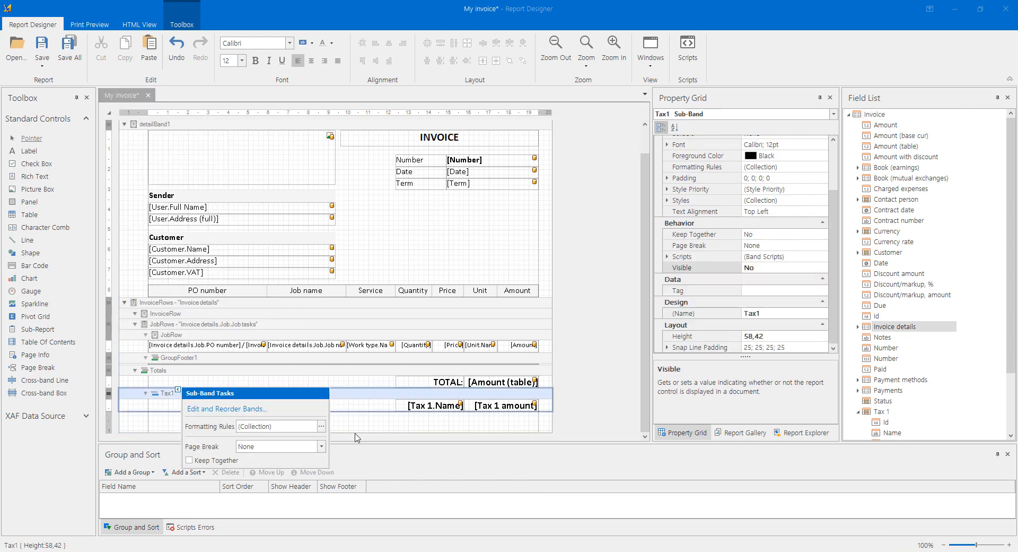
pyautogui.click(321, 428)
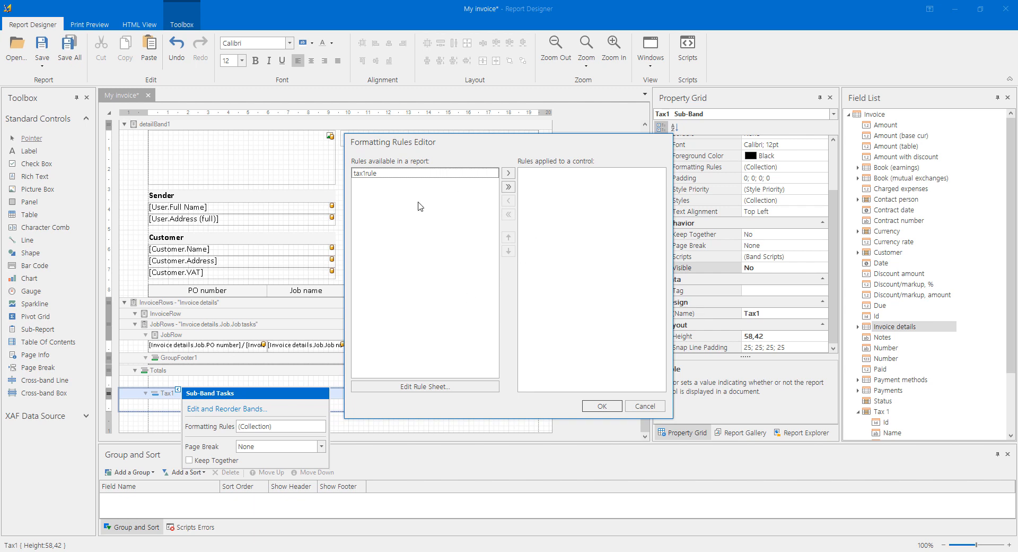
pyautogui.click(394, 175)
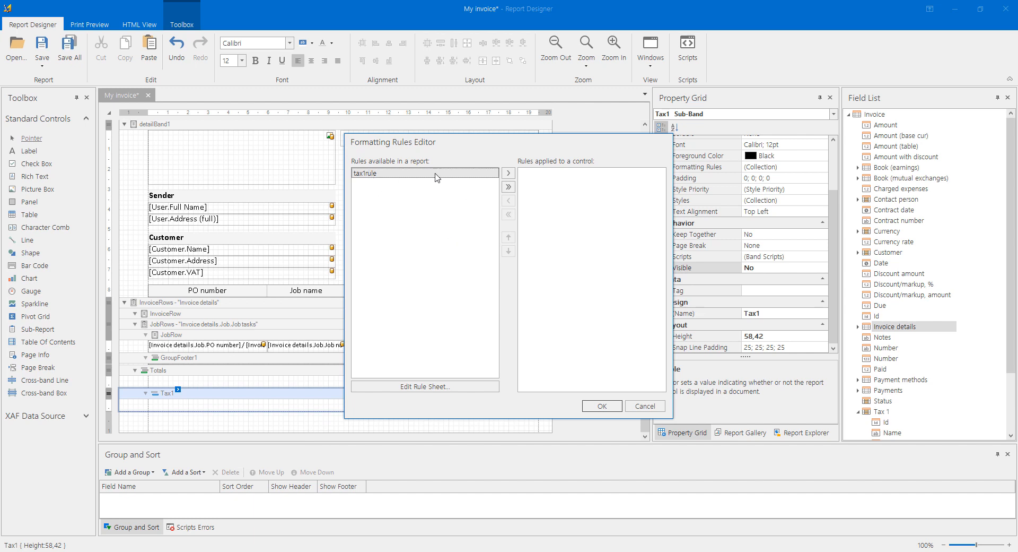
pyautogui.click(509, 174)
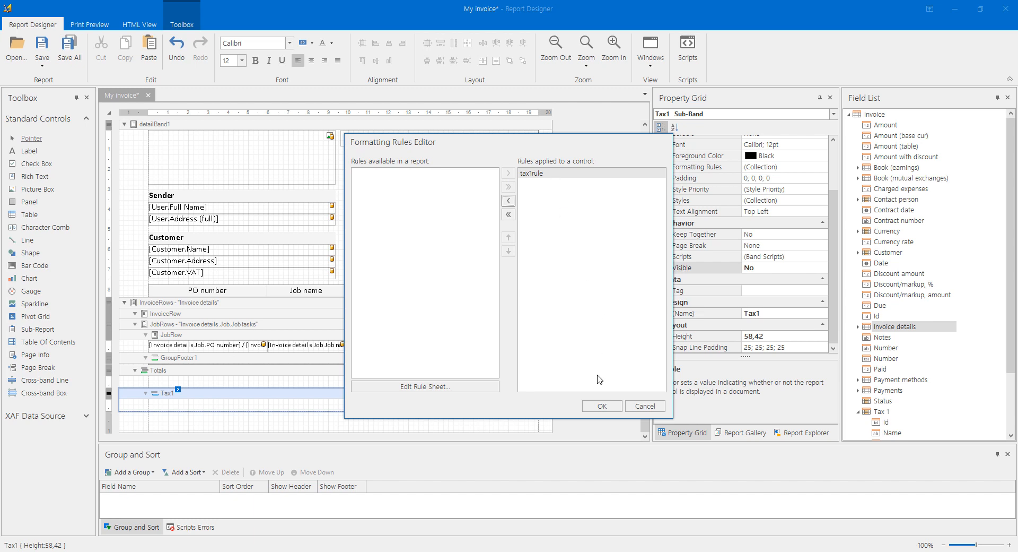
pyautogui.click(602, 406)
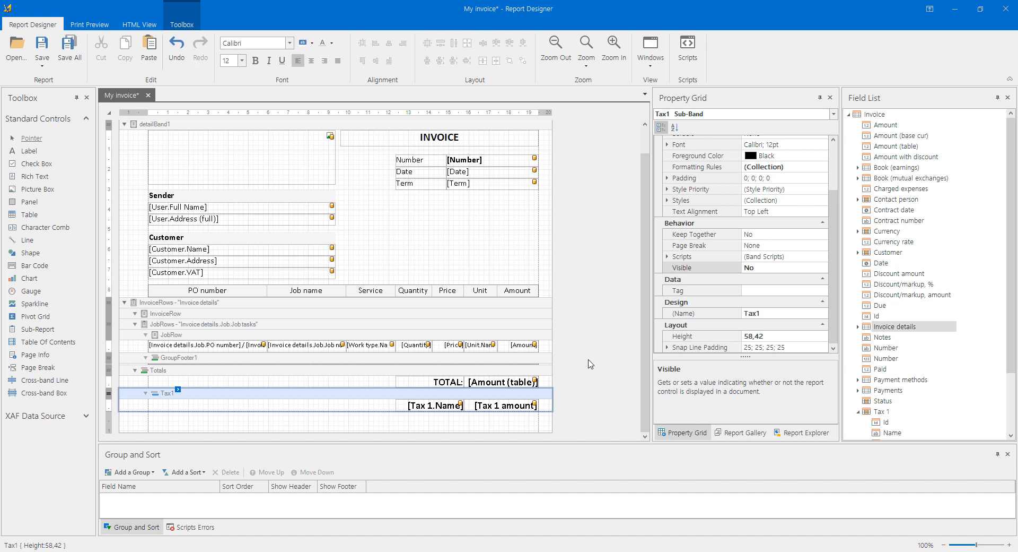
# Step: Add another sub-band to the Totals footer and copy the TOTAL: and Amount (table) labels to its upper edge
pyautogui.rightClick(149, 370)
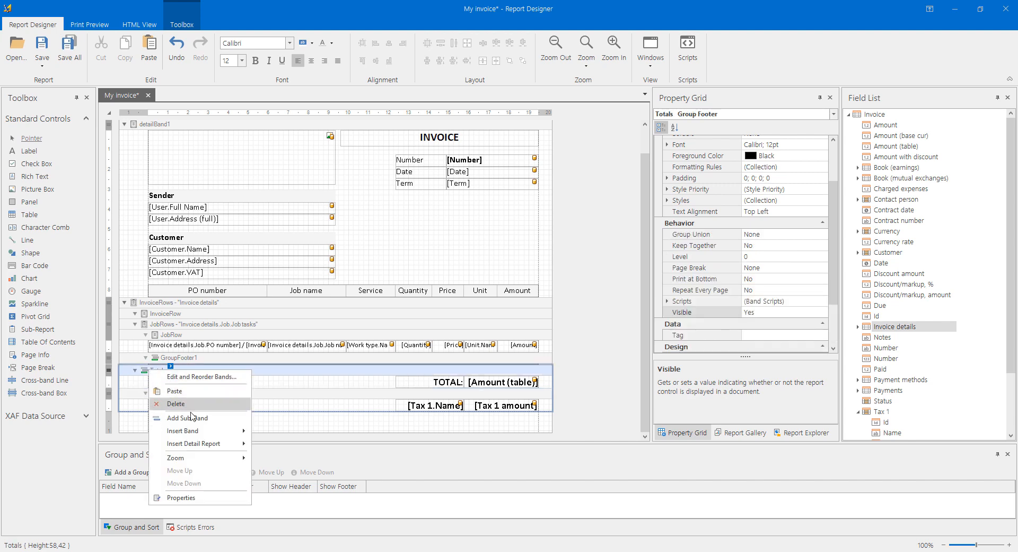
pyautogui.click(218, 418)
pyautogui.scroll(-3, 451, 395)
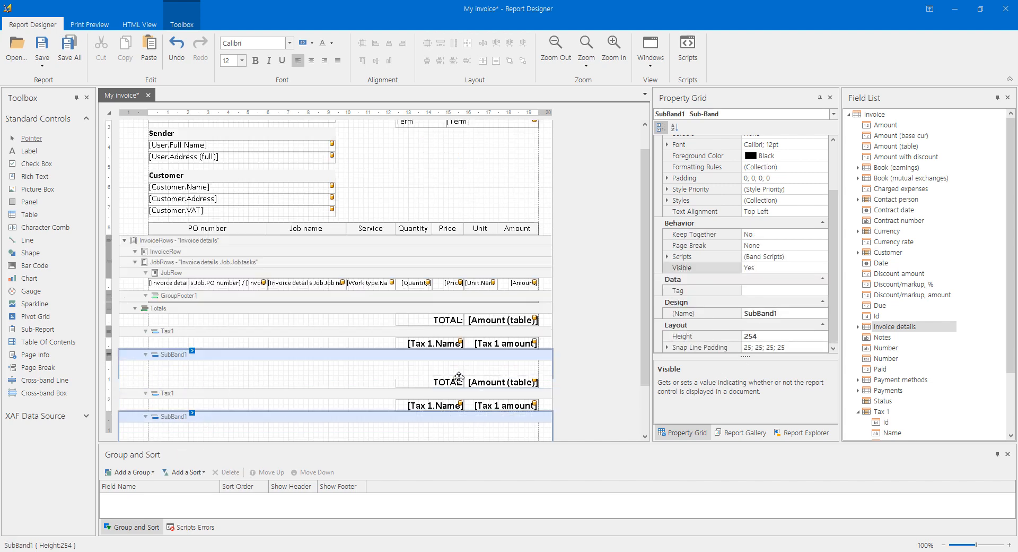
pyautogui.moveTo(384, 318); pyautogui.dragTo(496, 325)
pyautogui.hotkey('ctrl', 'c')
pyautogui.click(408, 389)
pyautogui.hotkey('ctrl', 'v')
pyautogui.moveTo(407, 388); pyautogui.dragTo(531, 370)
pyautogui.click(458, 390)
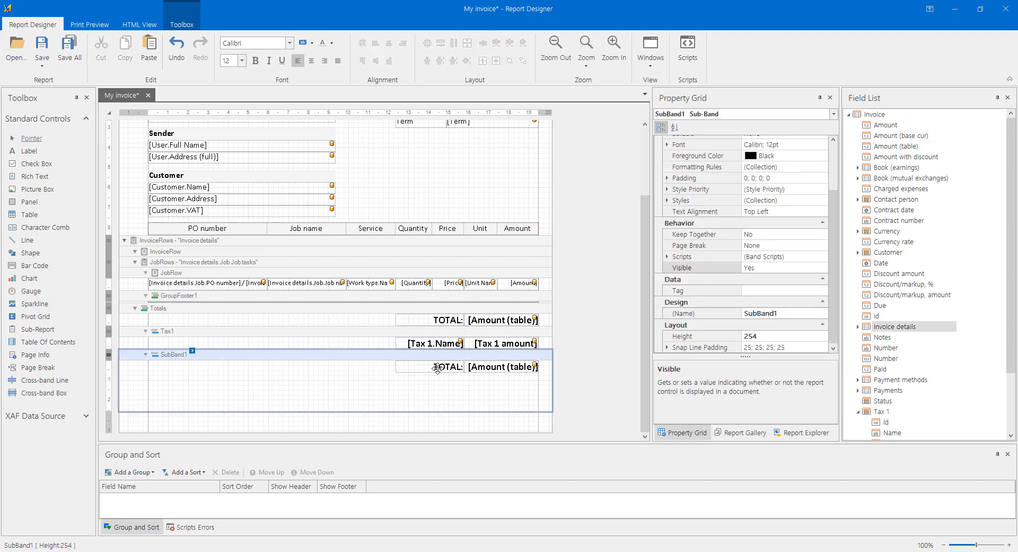
# Step: Change the copied row to read FINAL TOTAL: with the Amount field, and shrink its sub-band to a height of 58,42
pyautogui.doubleClick(439, 367)
pyautogui.click(435, 367)
pyautogui.write('FINAL')
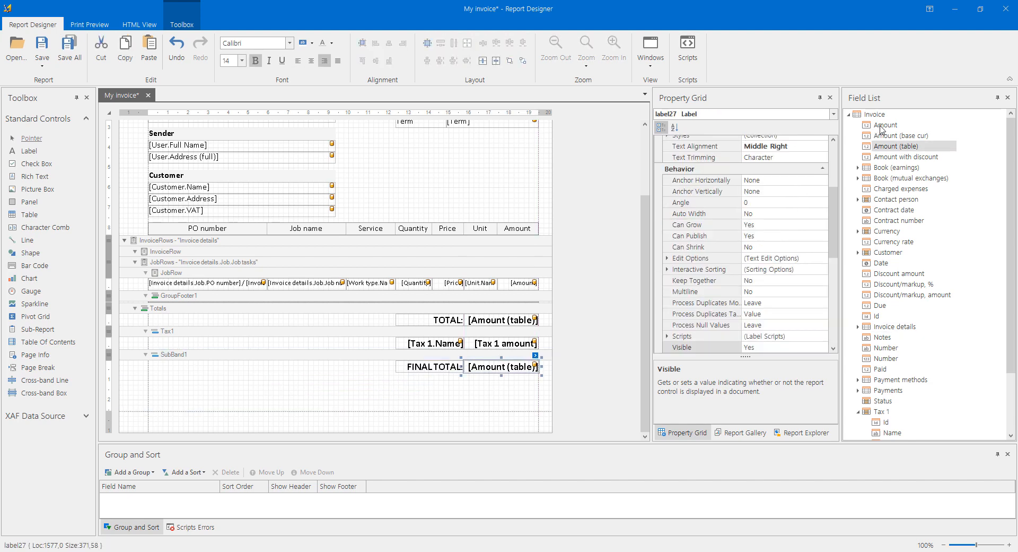
pyautogui.moveTo(885, 125); pyautogui.dragTo(501, 366)
pyautogui.moveTo(466, 410); pyautogui.dragTo(466, 372)
# Step: Apply tax1rule to the FINAL TOTAL sub-band and set its Visible property to No
pyautogui.click(180, 397)
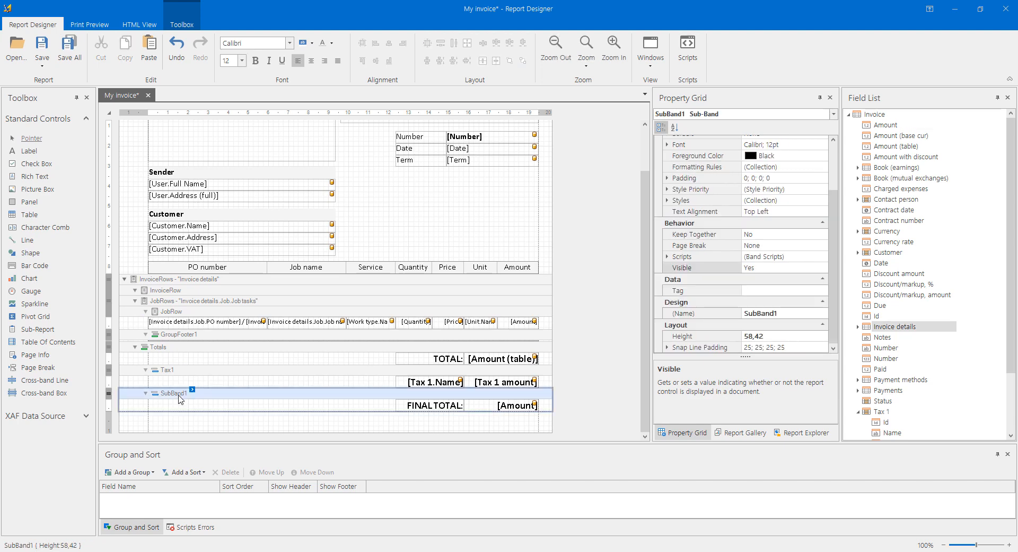
pyautogui.click(192, 390)
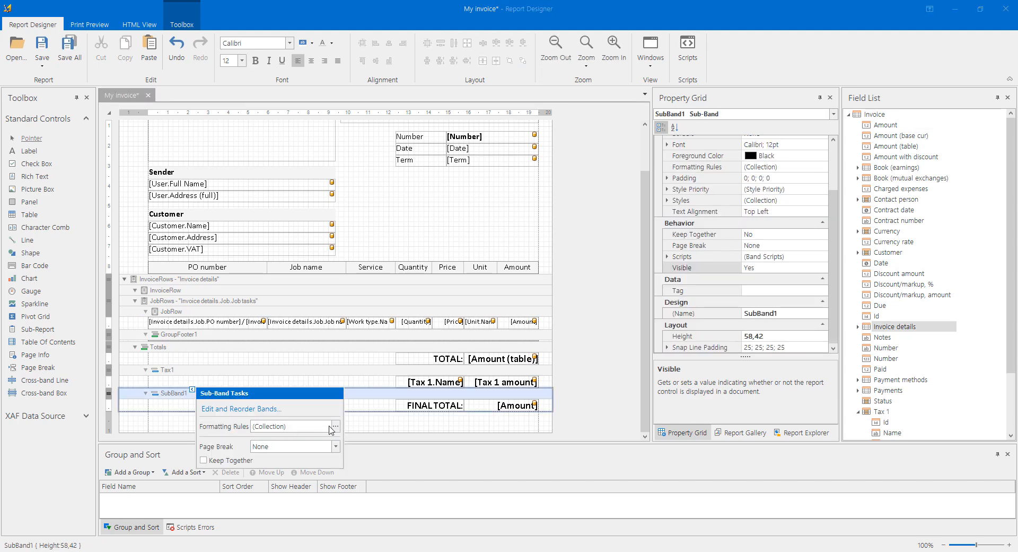
pyautogui.click(335, 425)
pyautogui.click(363, 175)
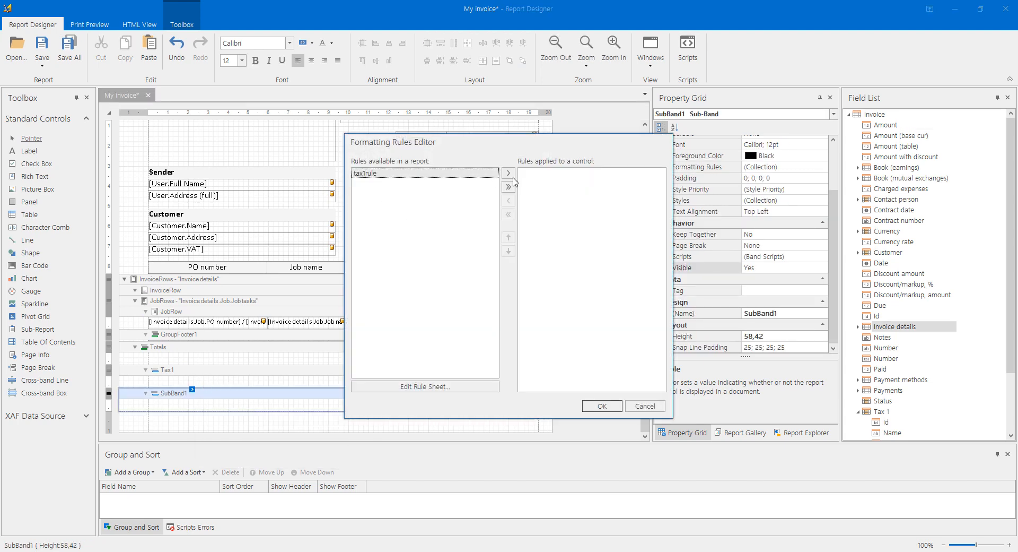
pyautogui.click(508, 173)
pyautogui.click(614, 409)
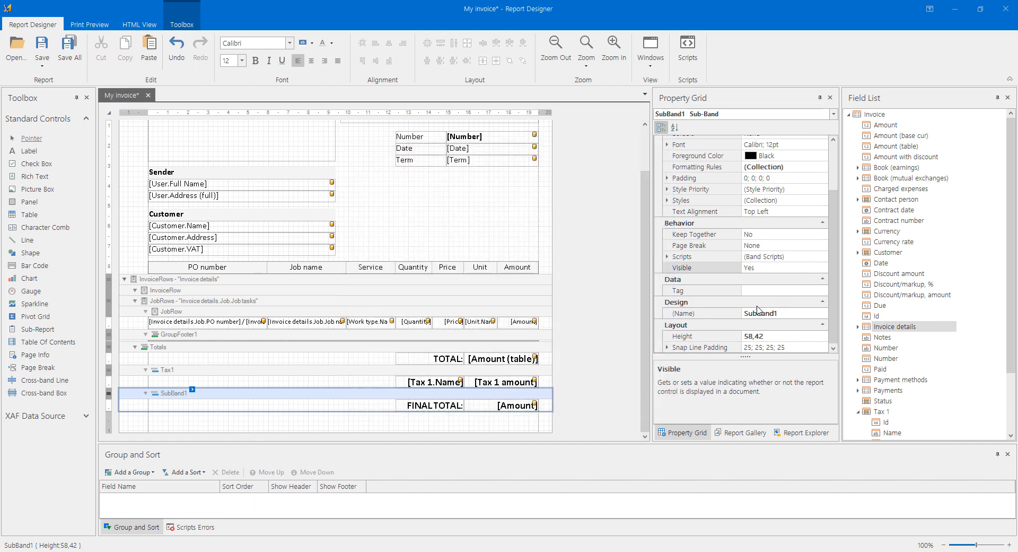
pyautogui.click(762, 268)
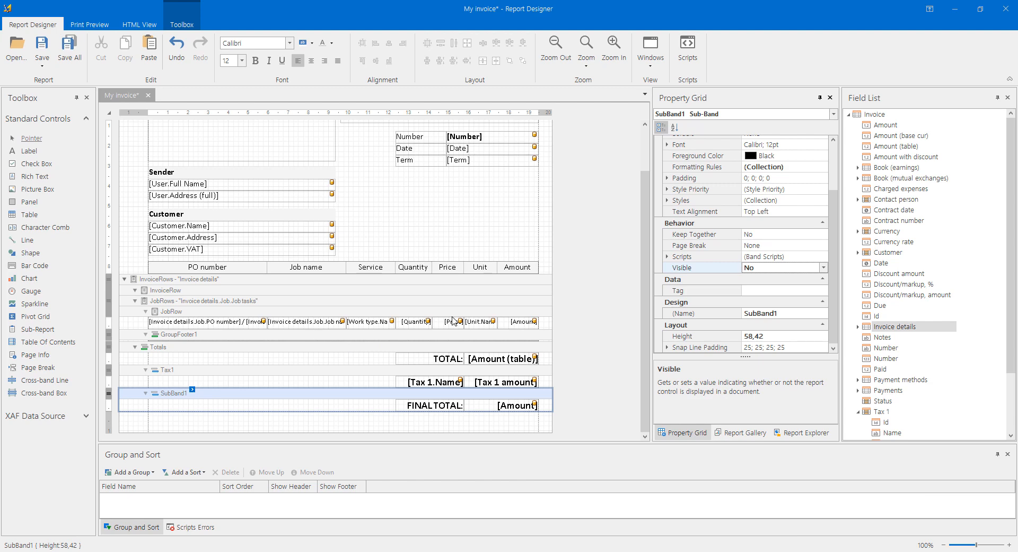
# Step: Add a further sub-band to the Totals footer and place the Notes field in it as an italic label spanning the full width
pyautogui.rightClick(159, 348)
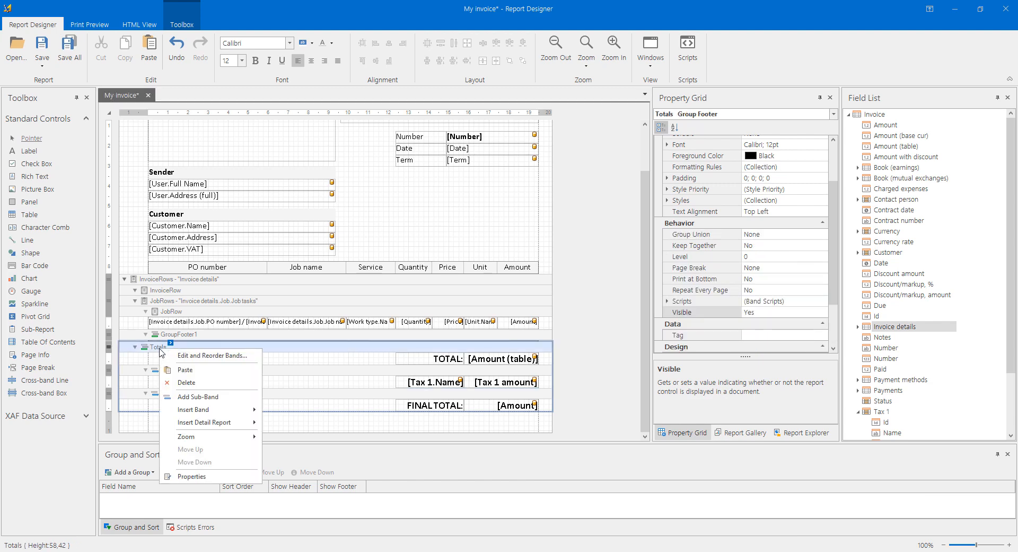
pyautogui.click(198, 396)
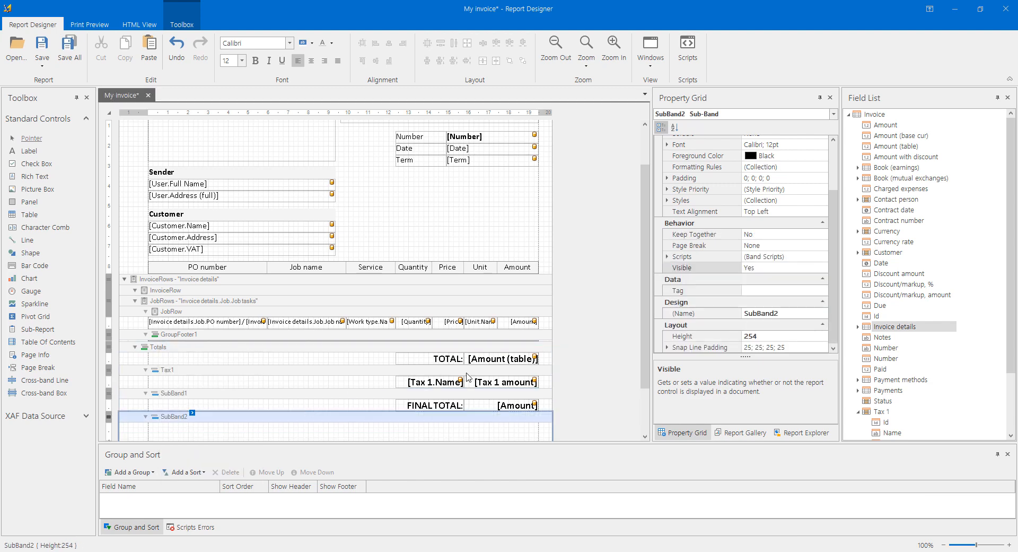
pyautogui.scroll(-2, 911, 340)
pyautogui.moveTo(882, 291); pyautogui.dragTo(175, 375)
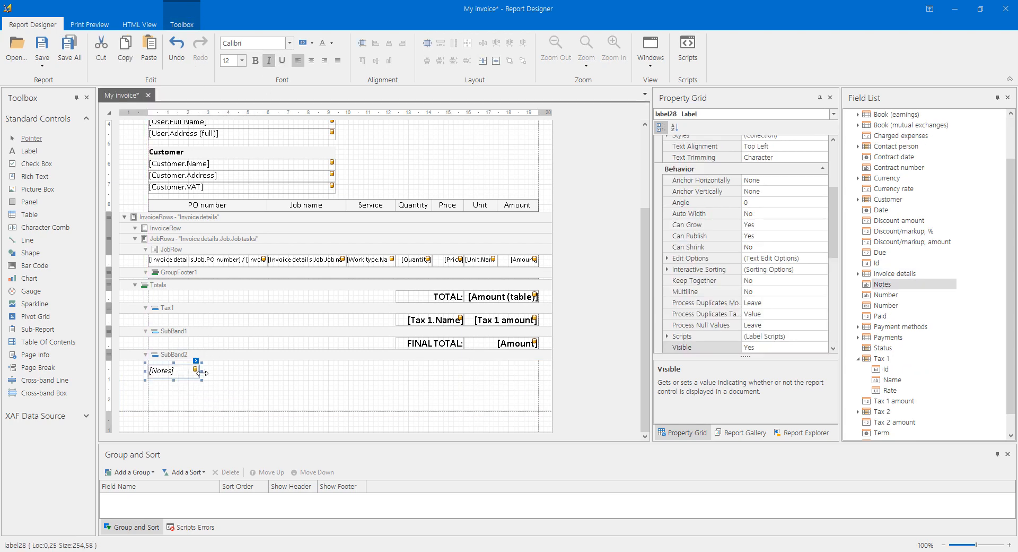
pyautogui.moveTo(202, 373); pyautogui.dragTo(526, 381)
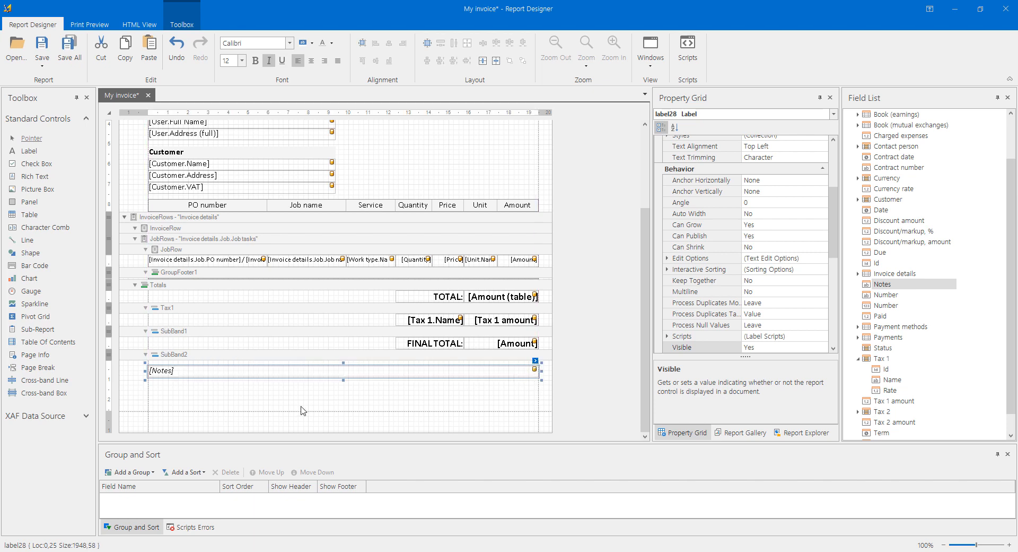
# Step: Enable Multiline for the Notes label and shrink its sub-band to a height of about 83,42
pyautogui.click(535, 360)
pyautogui.click(563, 536)
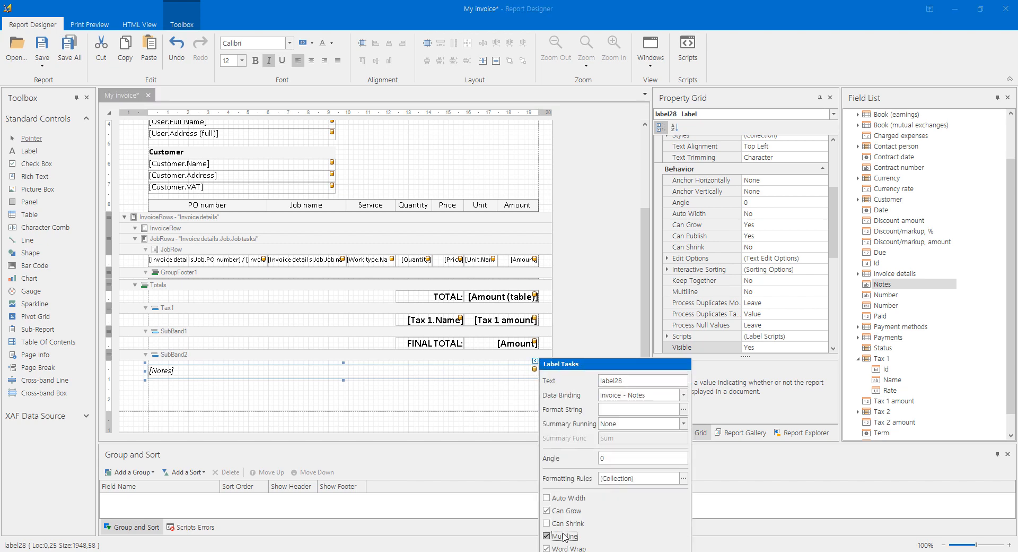
pyautogui.click(277, 410)
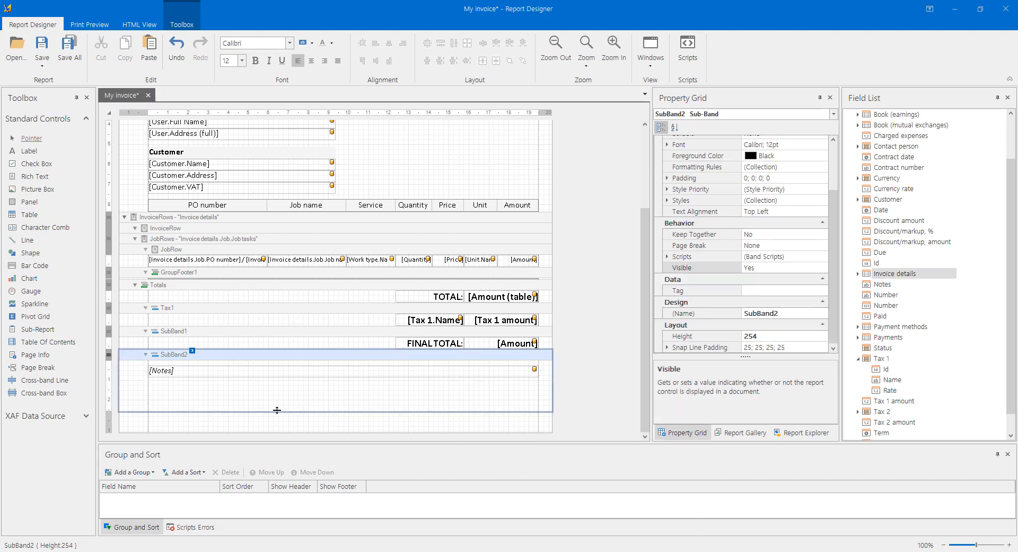
pyautogui.moveTo(275, 412); pyautogui.dragTo(280, 370)
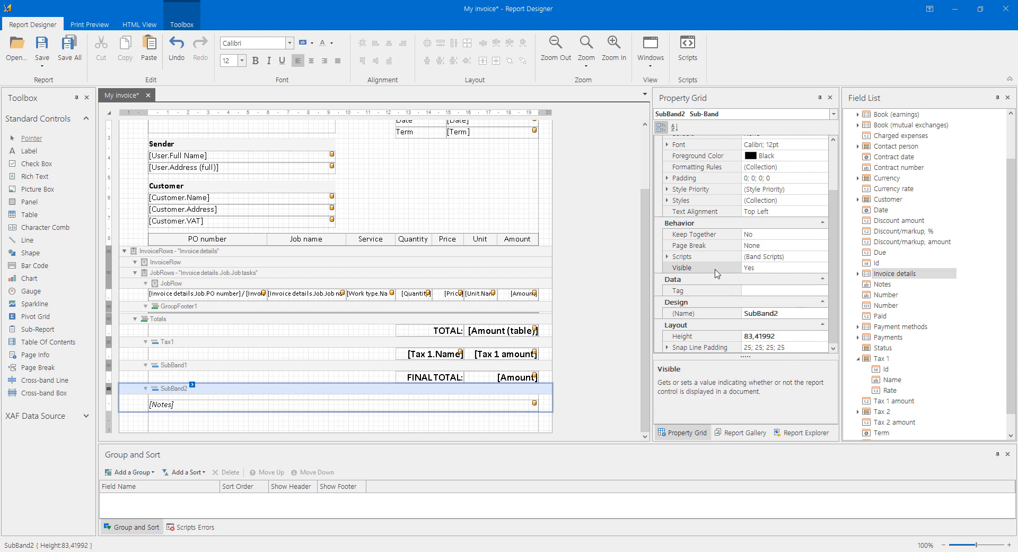
pyautogui.click(714, 268)
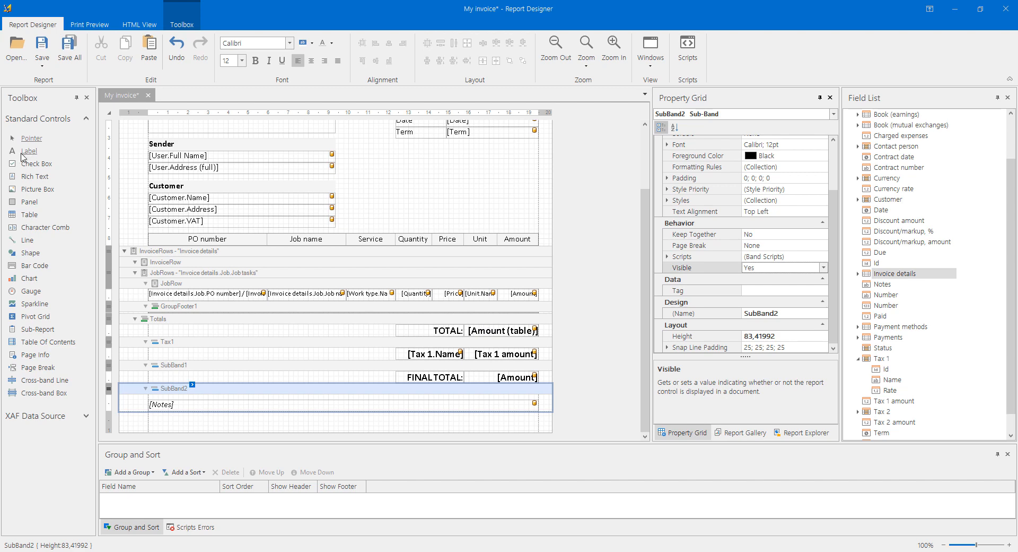
# Step: Insert a "Payment methods" detail report under the main detail band and name it PaymentMethods
pyautogui.rightClick(138, 166)
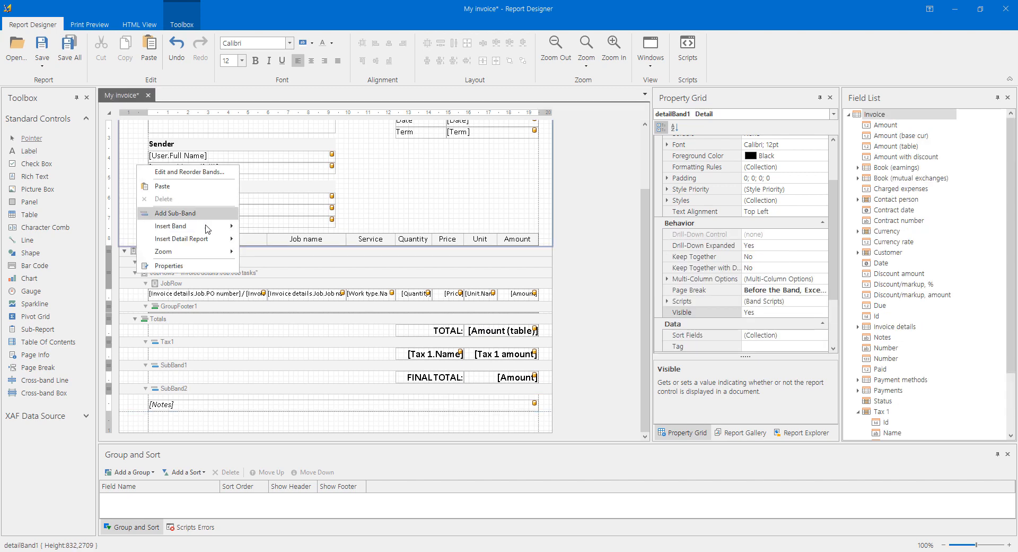
pyautogui.moveTo(215, 243)
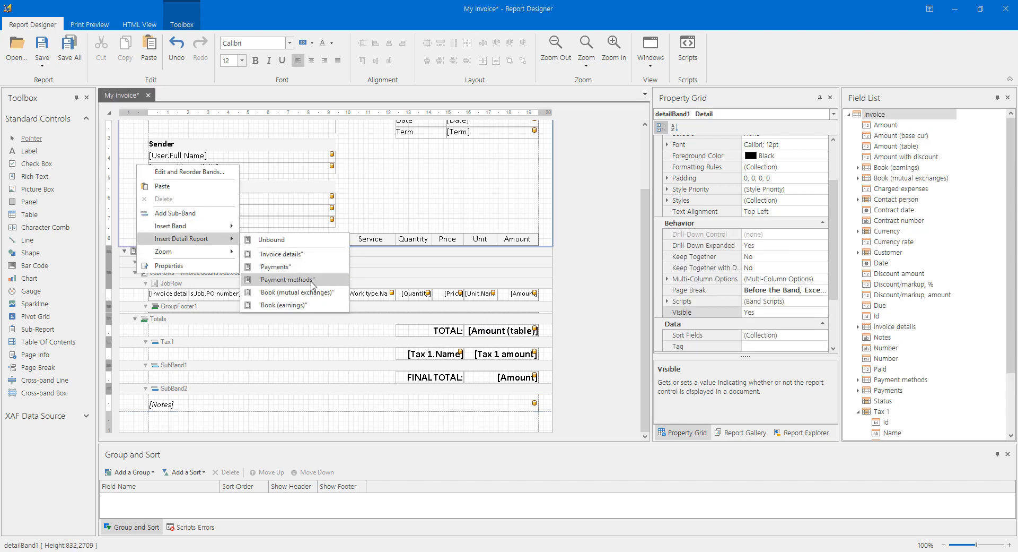
pyautogui.click(312, 279)
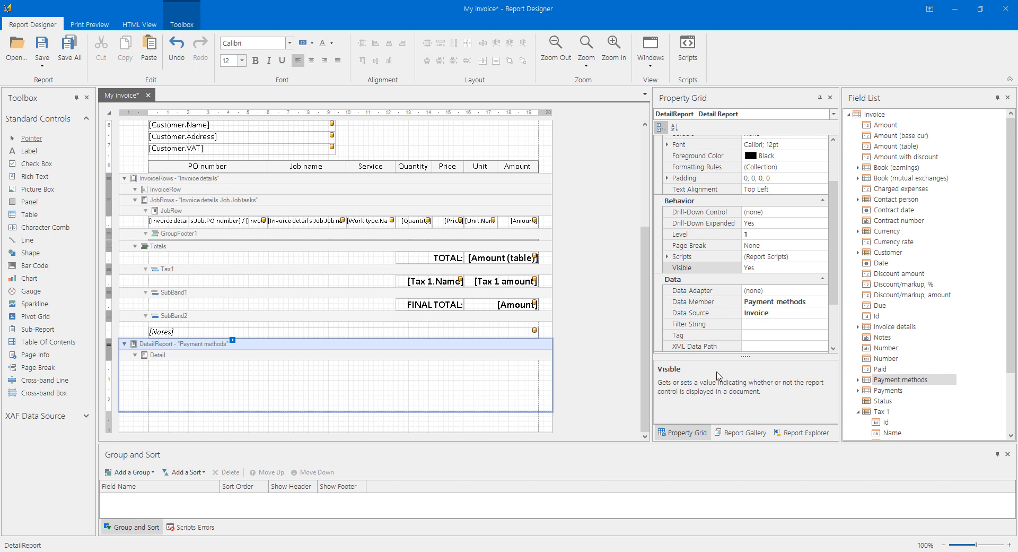
pyautogui.scroll(-2, 772, 300)
pyautogui.click(770, 301)
pyautogui.write('PaymentMe')
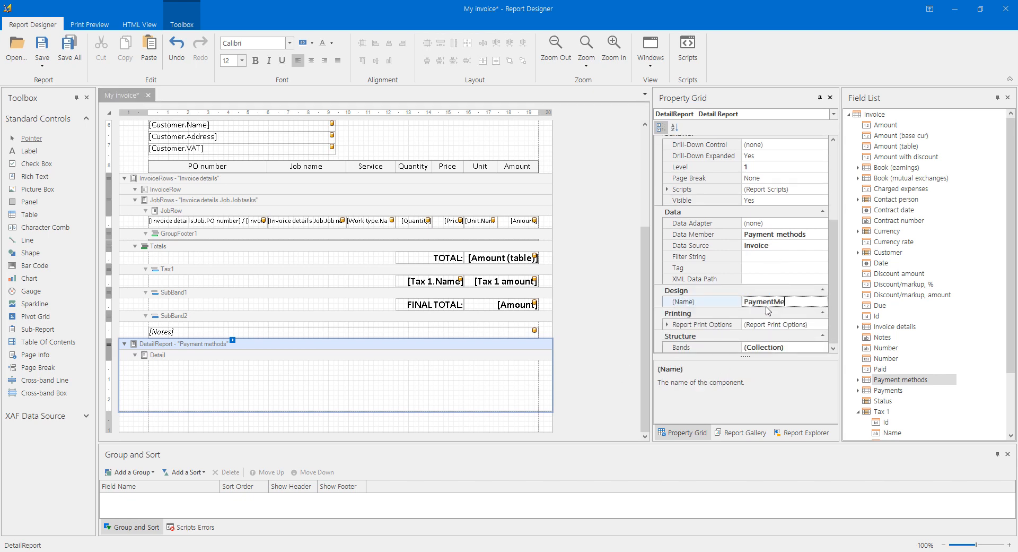
pyautogui.write('thods')
pyautogui.press('Return')
# Step: Name the detail band of the PaymentMethods report PaymentMethod
pyautogui.click(387, 391)
pyautogui.click(762, 301)
pyautogui.write('PaymentMethod')
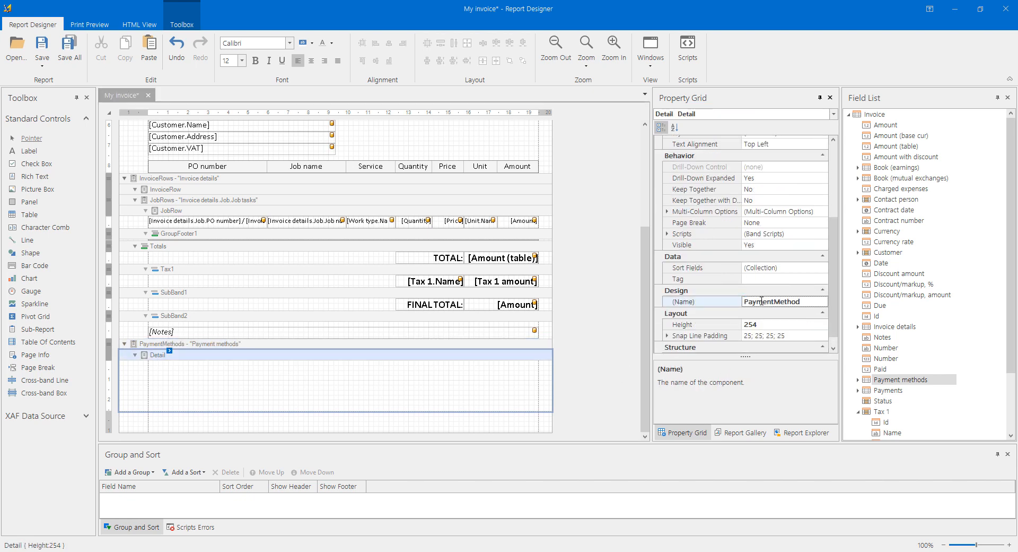
pyautogui.press('Return')
# Step: Stack the Payment methods Name and Details fields in the PaymentMethod band, with Name in bold and Details in italics
pyautogui.scroll(-3, 939, 307)
pyautogui.click(858, 306)
pyautogui.moveTo(886, 348); pyautogui.dragTo(150, 365)
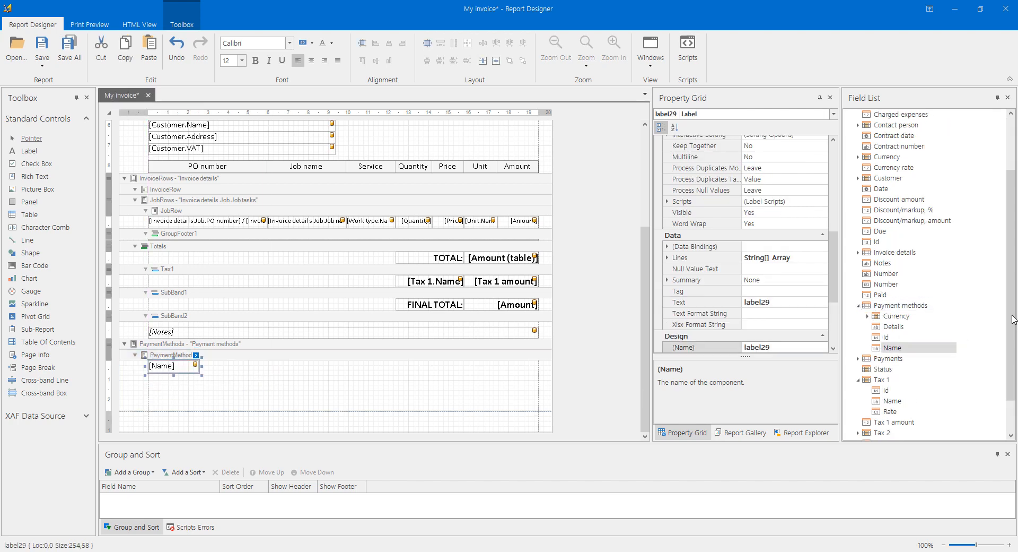
pyautogui.moveTo(896, 326); pyautogui.dragTo(171, 379)
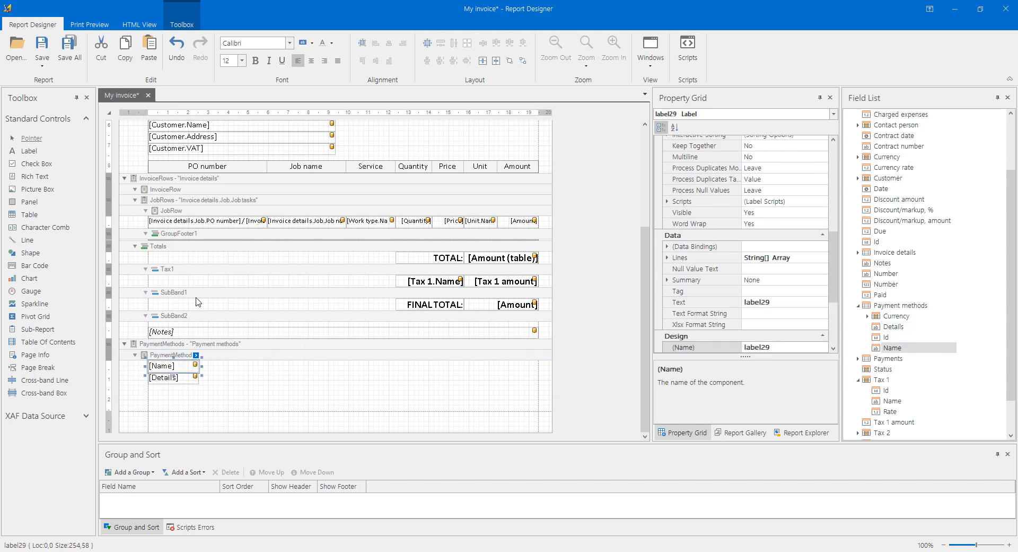
pyautogui.click(256, 61)
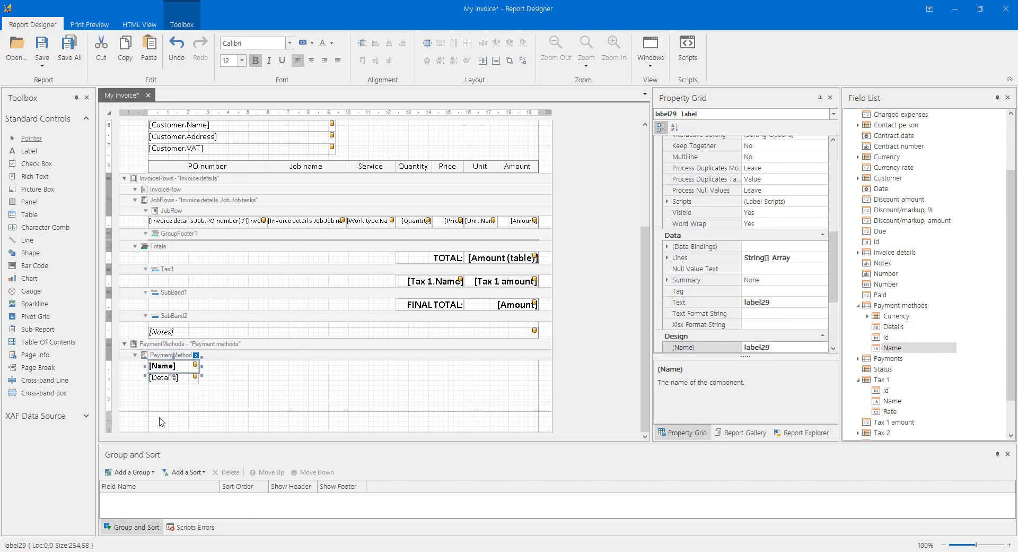
pyautogui.click(269, 62)
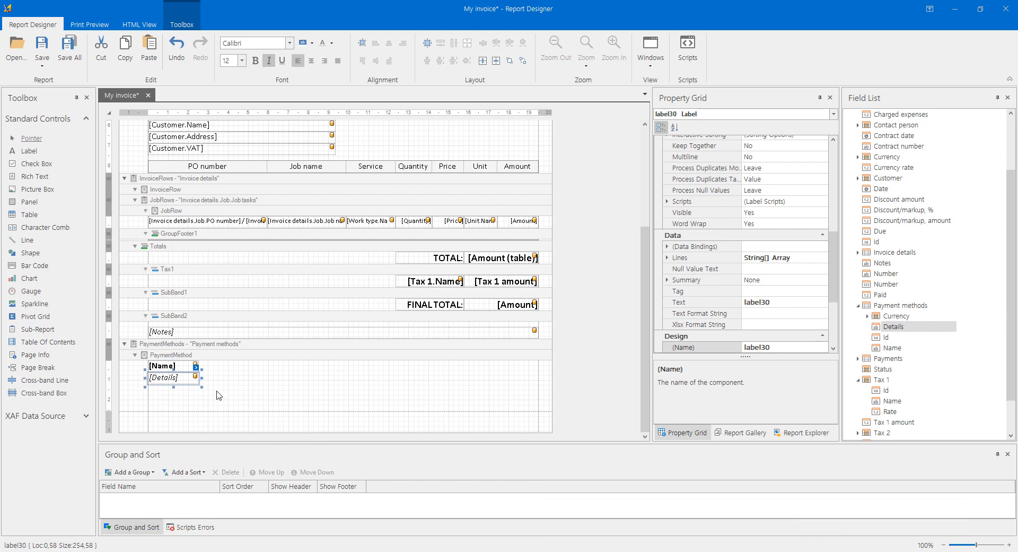
# Step: Enable Multiline for the Details label, and widen both payment labels to about half the page, fitting the band height to them
pyautogui.click(196, 367)
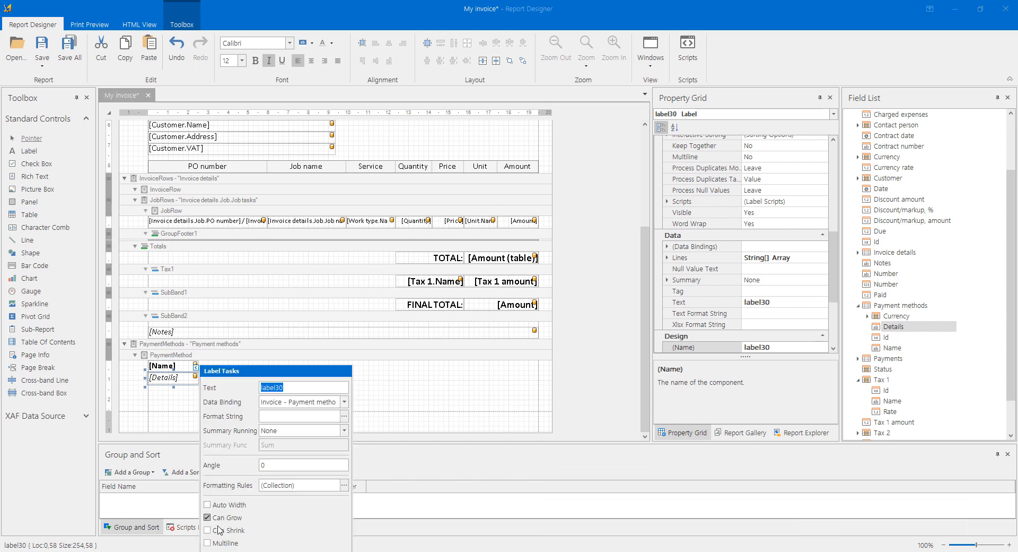
pyautogui.click(219, 545)
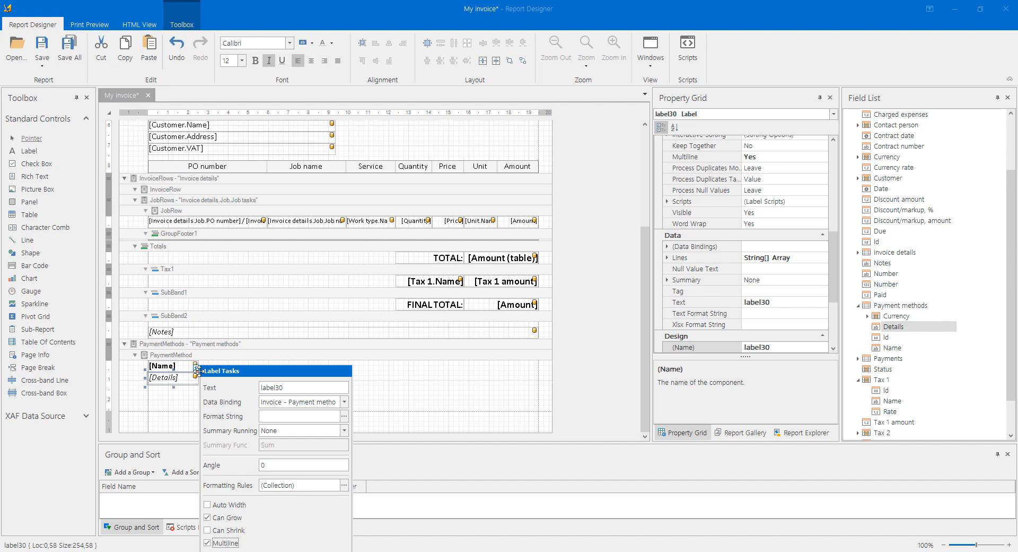
pyautogui.moveTo(203, 392); pyautogui.dragTo(346, 378)
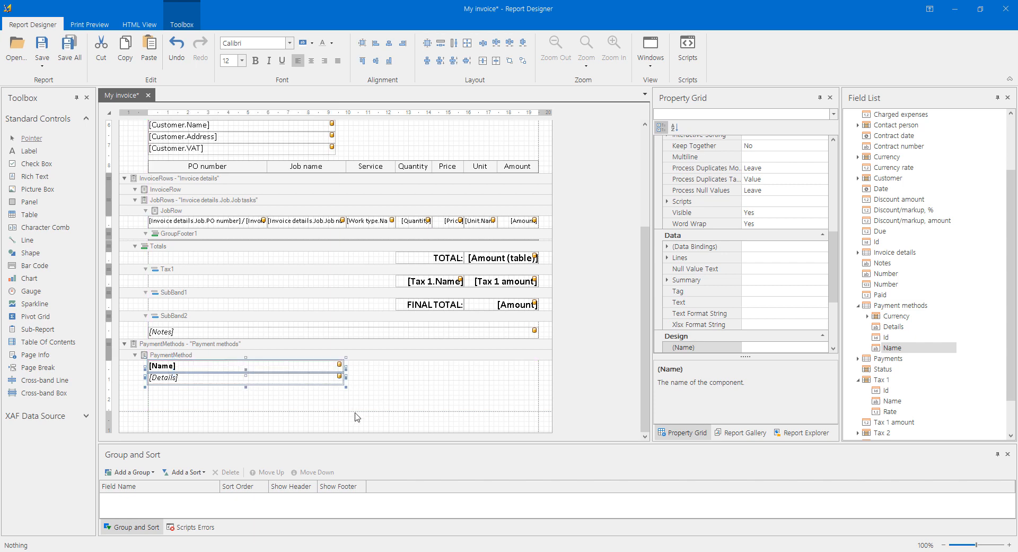
pyautogui.moveTo(356, 417); pyautogui.dragTo(371, 387)
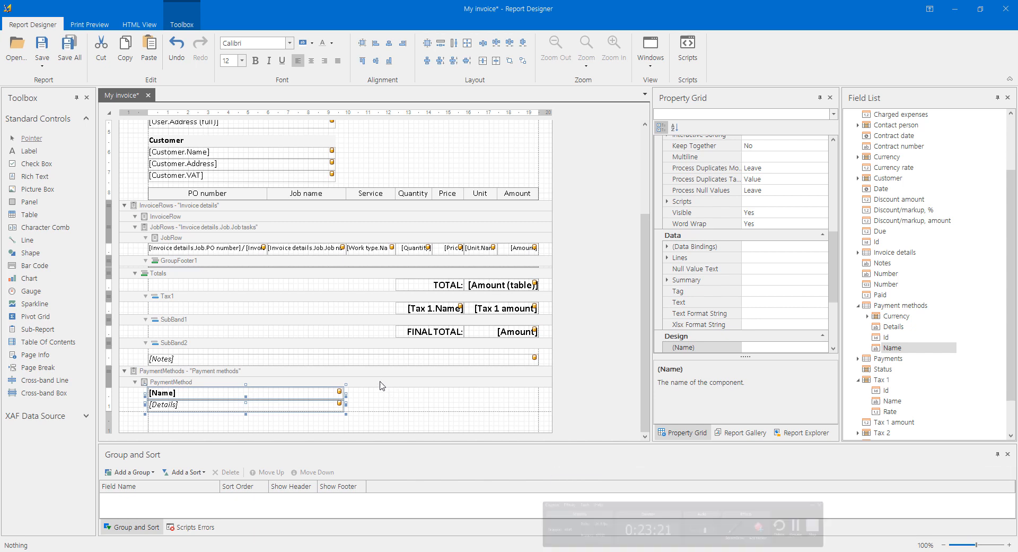
# Step: Set the PaymentMethod band to use a column count of 2, first across then down, and narrow both payment labels to fit the column
pyautogui.click(161, 383)
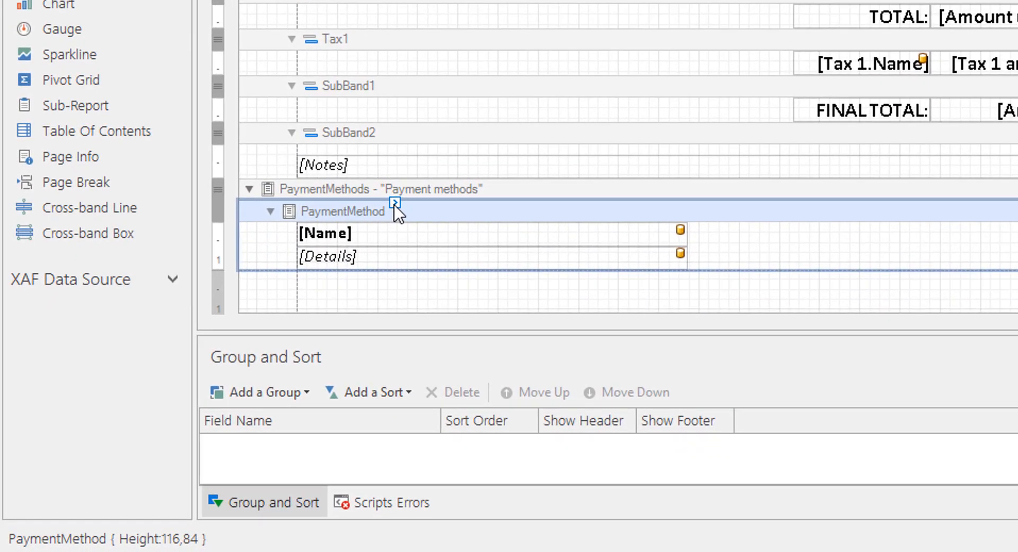
pyautogui.click(395, 203)
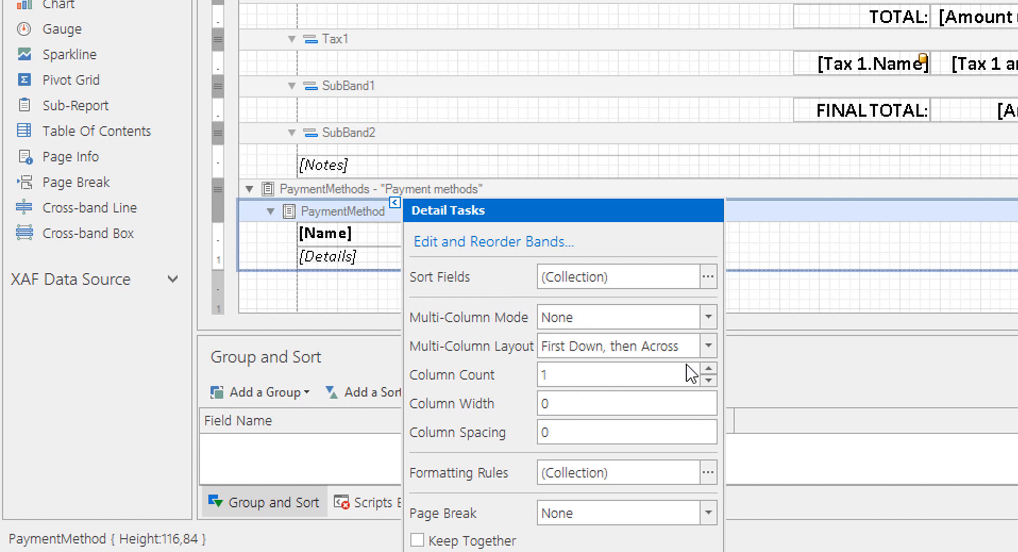
pyautogui.click(709, 368)
pyautogui.click(712, 317)
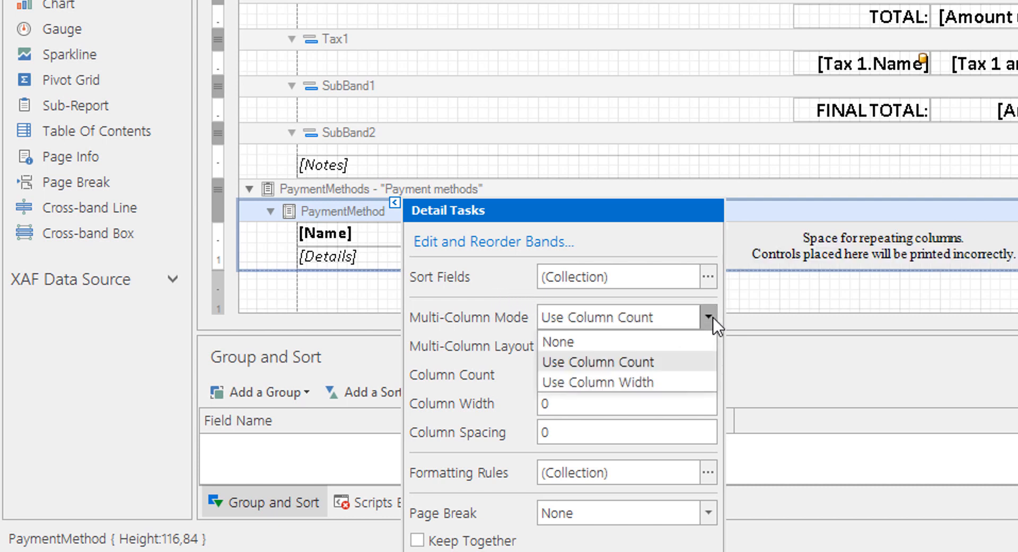
pyautogui.click(502, 351)
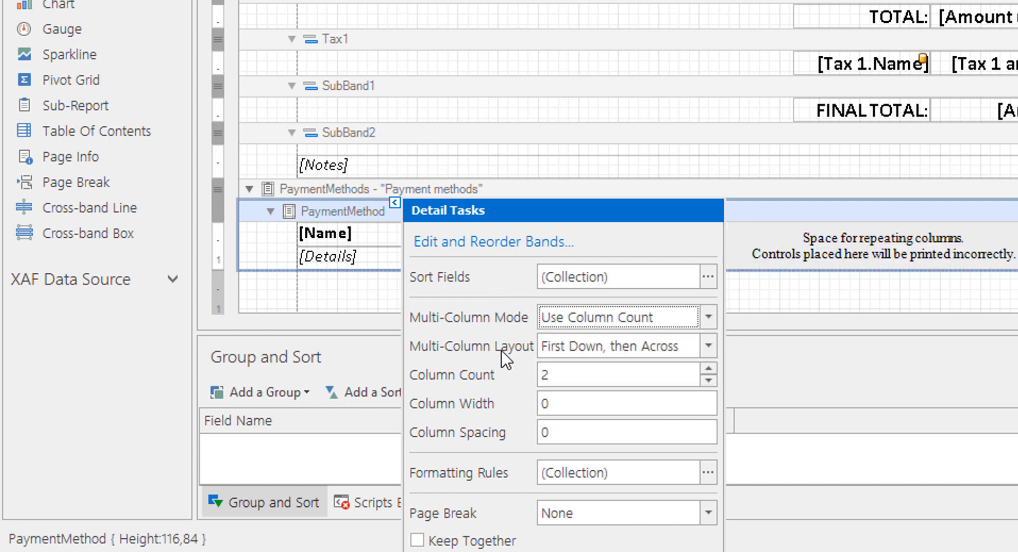
pyautogui.click(585, 344)
pyautogui.click(579, 387)
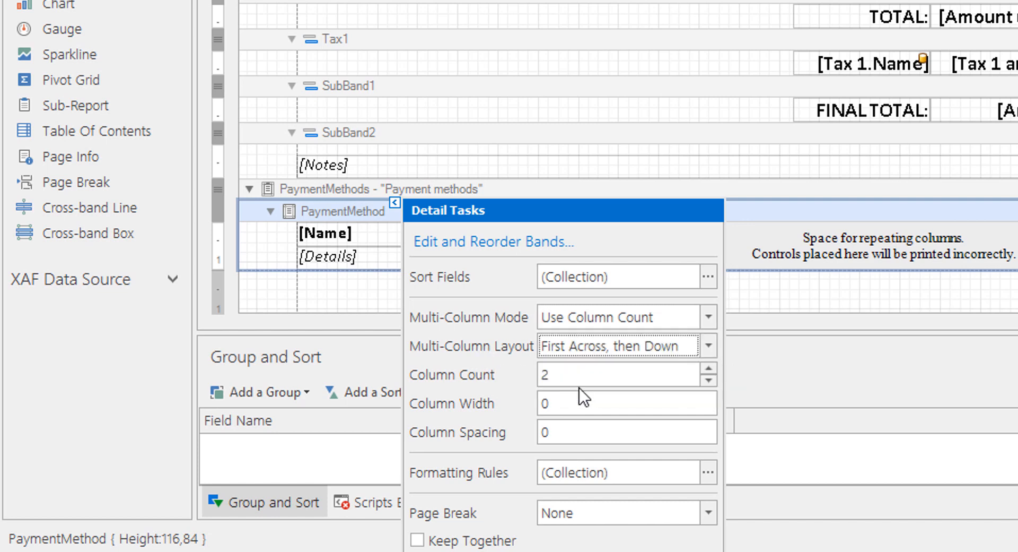
pyautogui.click(766, 230)
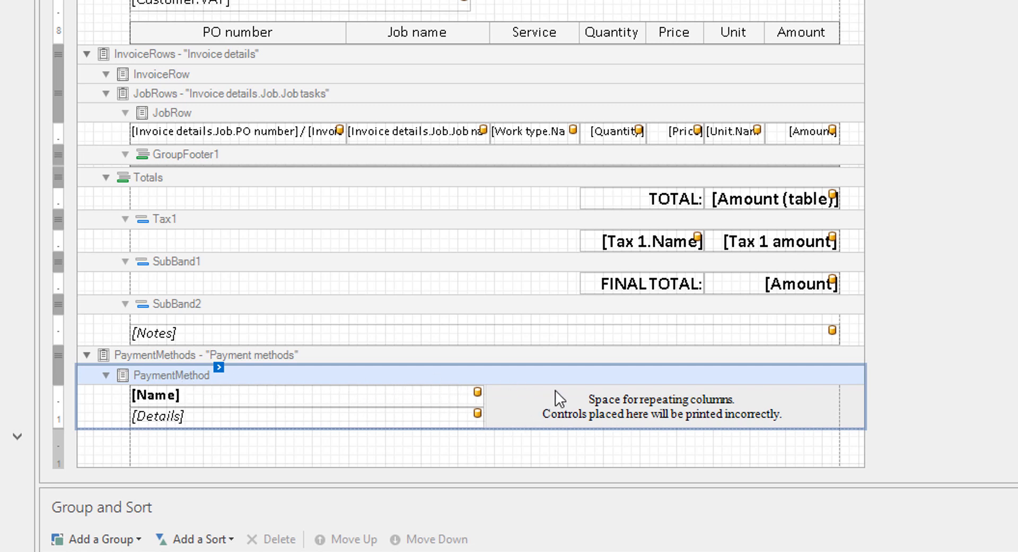
pyautogui.click(460, 402)
pyautogui.keyDown('ctrl'); pyautogui.click(472, 419); pyautogui.keyUp('ctrl')
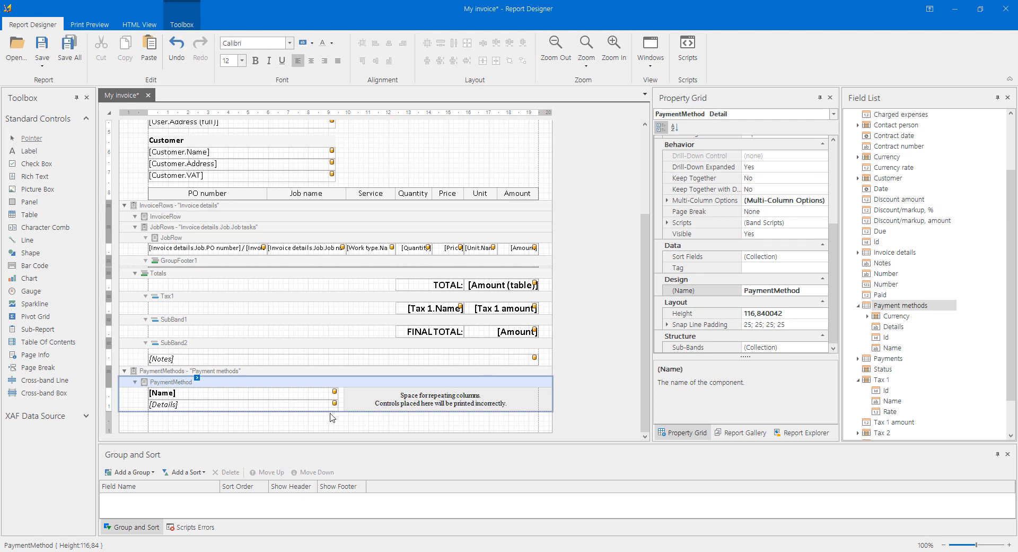
# Step: Insert a group footer band at the main report level, below the PaymentMethods report
pyautogui.scroll(5, 222, 255)
pyautogui.rightClick(134, 135)
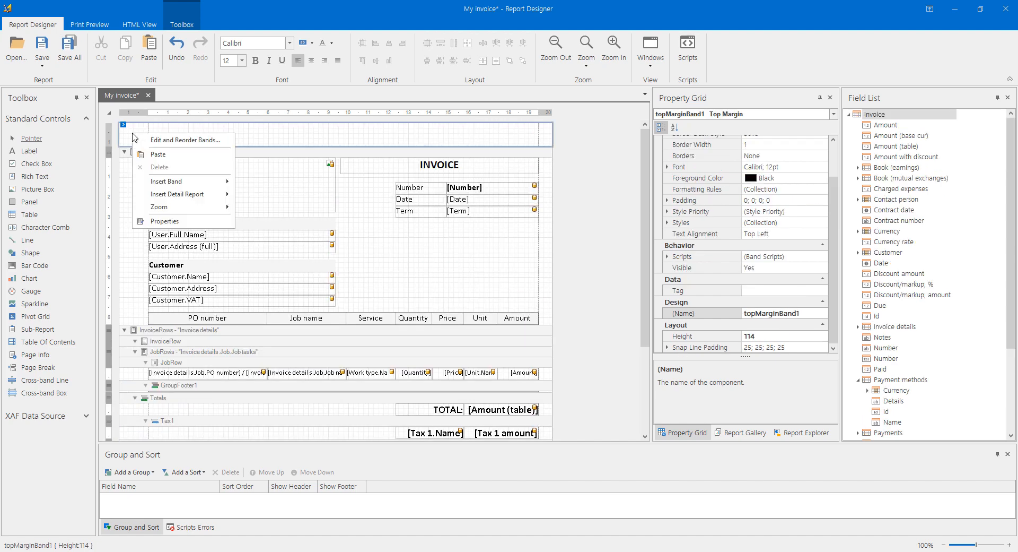
pyautogui.moveTo(186, 186)
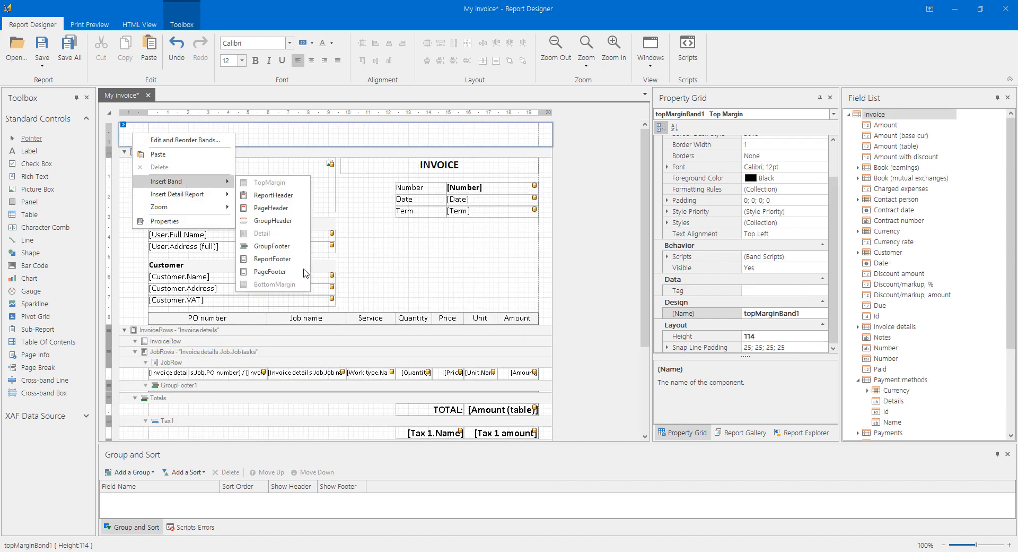
pyautogui.click(272, 246)
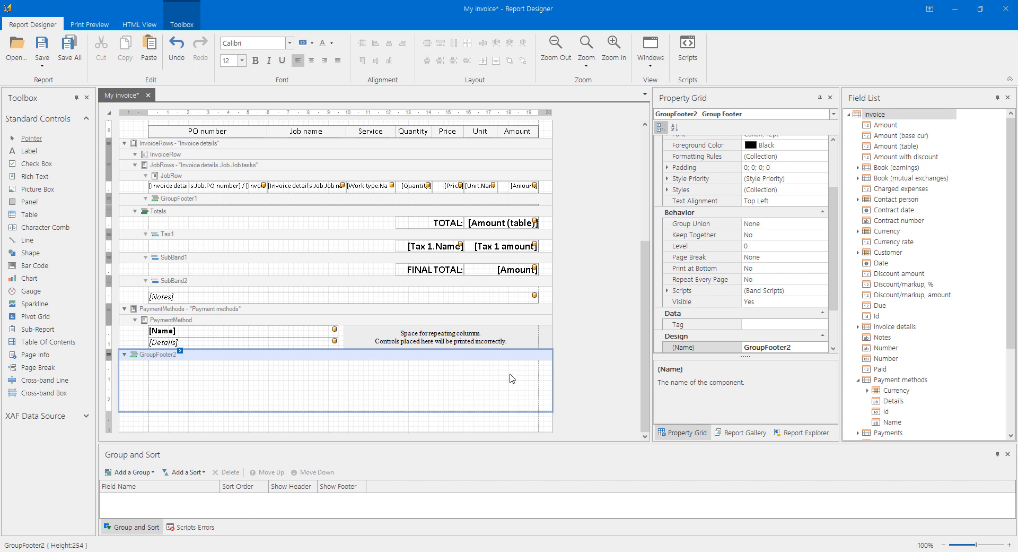
# Step: Place the User Address (full) field at the left edge of the new group footer
pyautogui.scroll(-4, 998, 247)
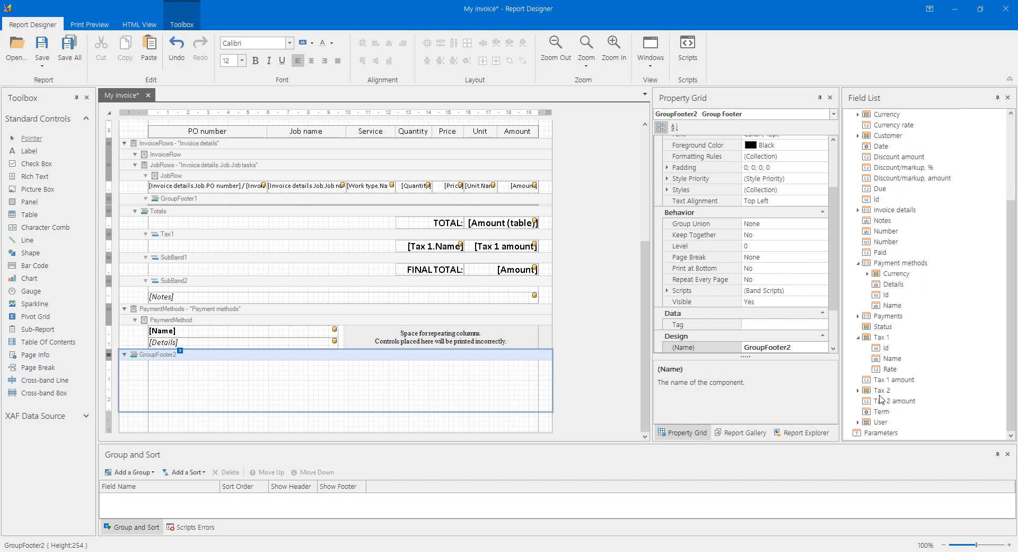
pyautogui.click(859, 422)
pyautogui.scroll(-7, 912, 257)
pyautogui.moveTo(912, 257); pyautogui.dragTo(150, 367)
pyautogui.scroll(-2, 923, 303)
pyautogui.write('em')
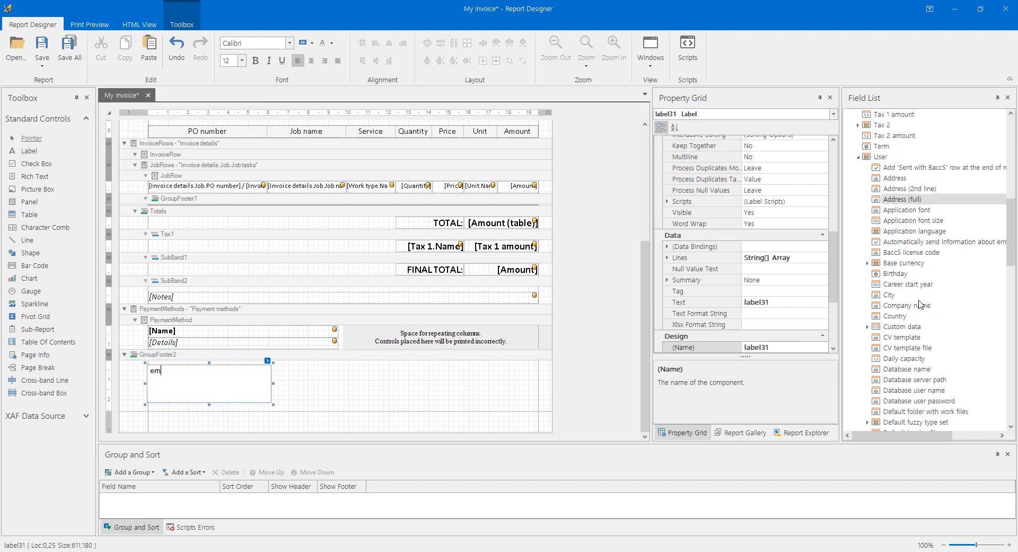
pyautogui.press('Escape')
pyautogui.press('Escape')
# Step: Add the User E-mail and Phone fields stacked in the footer's middle column, and the Personal web-page field in the third column
pyautogui.click(911, 286)
pyautogui.scroll(-8, 911, 282)
pyautogui.scroll(3, 912, 284)
pyautogui.moveTo(894, 168); pyautogui.dragTo(303, 373)
pyautogui.scroll(-3, 889, 347)
pyautogui.moveTo(892, 338); pyautogui.dragTo(303, 385)
pyautogui.moveTo(902, 326); pyautogui.dragTo(424, 374)
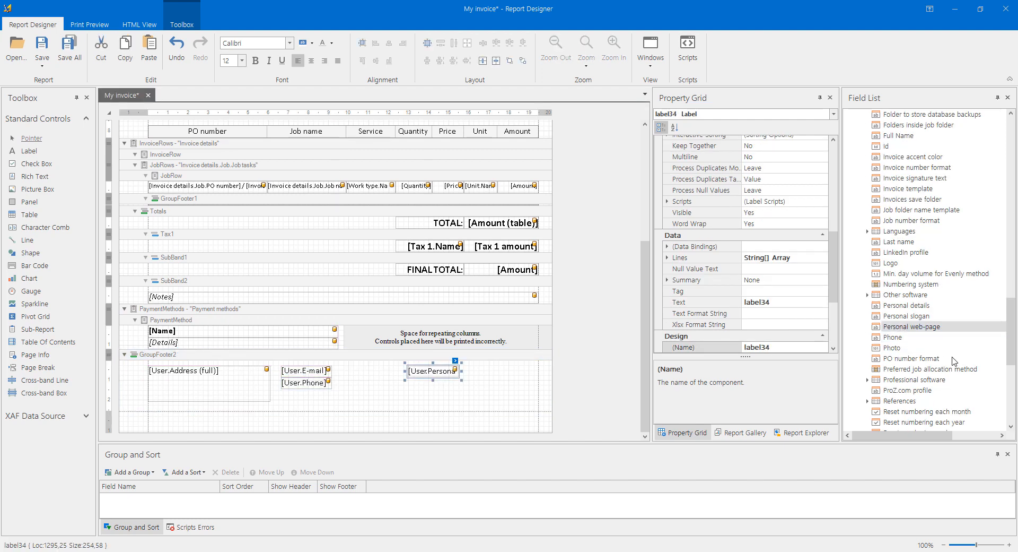
# Step: Add the User ProZ.com profile field below the web-page field and widen the four contact labels to fill their columns
pyautogui.scroll(-5, 949, 360)
pyautogui.scroll(5, 929, 338)
pyautogui.click(906, 189)
pyautogui.write('proz')
pyautogui.moveTo(906, 390); pyautogui.dragTo(534, 384)
pyautogui.keyDown('ctrl'); pyautogui.click(434, 372); pyautogui.keyUp('ctrl')
pyautogui.click(304, 371)
pyautogui.keyDown('ctrl'); pyautogui.click(304, 383); pyautogui.keyUp('ctrl')
pyautogui.moveTo(335, 386); pyautogui.dragTo(404, 394)
# Step: Add a line to the group footer, set its direction to Vertical and give it a light grey foreground color
pyautogui.moveTo(27, 240); pyautogui.dragTo(309, 398)
pyautogui.doubleClick(771, 231)
pyautogui.click(774, 154)
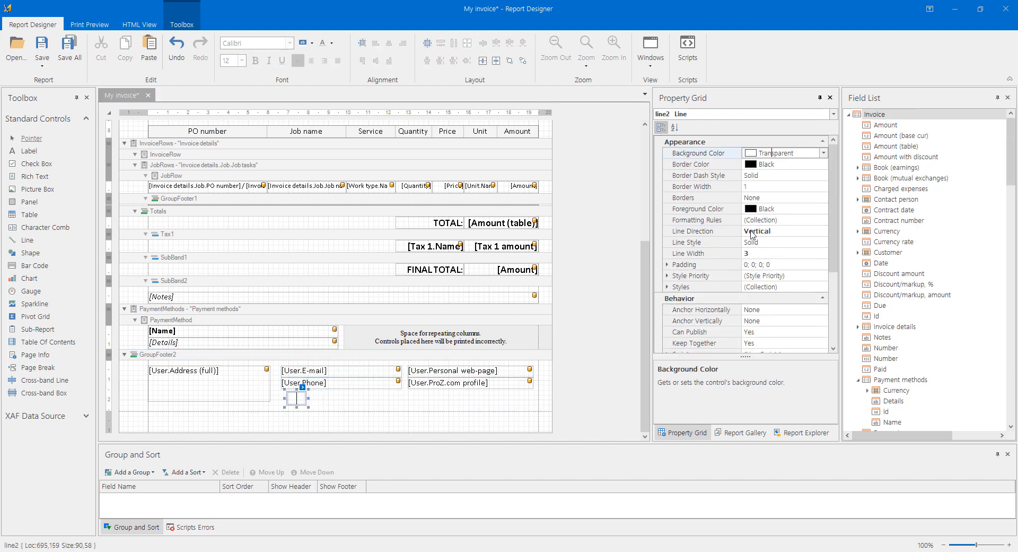
pyautogui.click(769, 209)
pyautogui.click(823, 209)
pyautogui.click(767, 294)
# Step: Set the foreground color of the address label and the four contact labels in the footer to grey
pyautogui.click(231, 393)
pyautogui.keyDown('ctrl'); pyautogui.click(416, 371); pyautogui.keyUp('ctrl')
pyautogui.keyDown('ctrl'); pyautogui.click(416, 383); pyautogui.keyUp('ctrl')
pyautogui.keyDown('ctrl'); pyautogui.click(334, 385); pyautogui.keyUp('ctrl')
pyautogui.keyDown('ctrl'); pyautogui.click(335, 372); pyautogui.keyUp('ctrl')
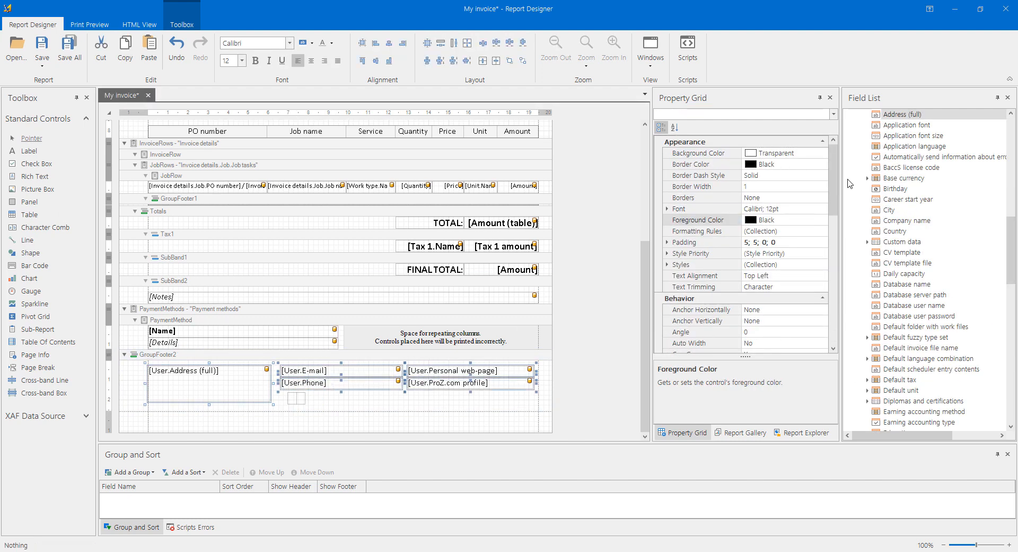
pyautogui.click(823, 220)
pyautogui.click(765, 277)
# Step: Stretch the vertical line between the address and e-mail columns, and put a copy before the web-page column, shifting that column's labels aside
pyautogui.click(324, 399)
pyautogui.moveTo(304, 397); pyautogui.dragTo(276, 401)
pyautogui.moveTo(292, 411); pyautogui.dragTo(412, 392)
pyautogui.hotkey('ctrl', 'c')
pyautogui.click(386, 403)
pyautogui.hotkey('ctrl', 'v')
pyautogui.click(431, 380)
pyautogui.keyDown('ctrl'); pyautogui.click(431, 392); pyautogui.keyUp('ctrl')
pyautogui.click(426, 406)
# Step: Make the contact group footer repeat on every page and print at the bottom
pyautogui.click(180, 360)
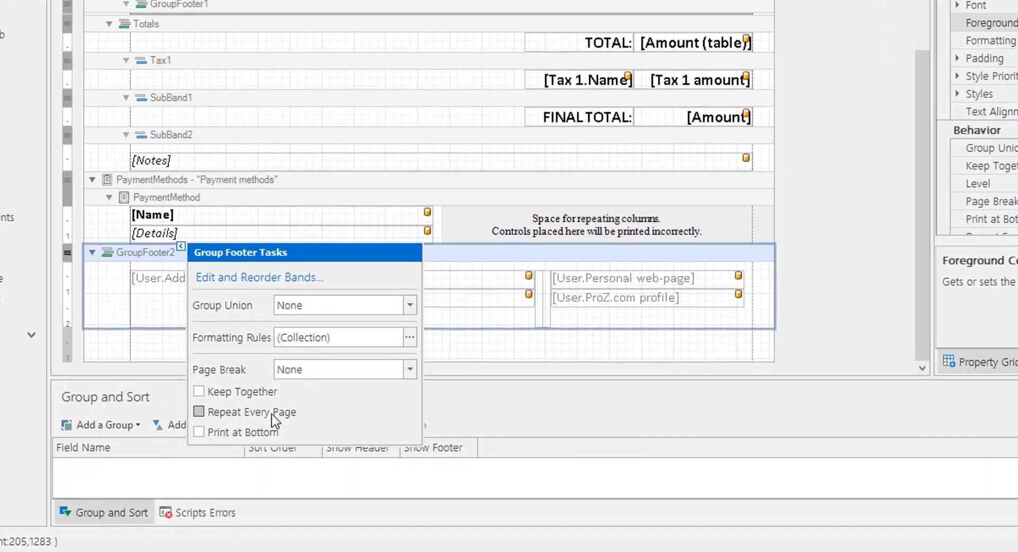
pyautogui.click(272, 414)
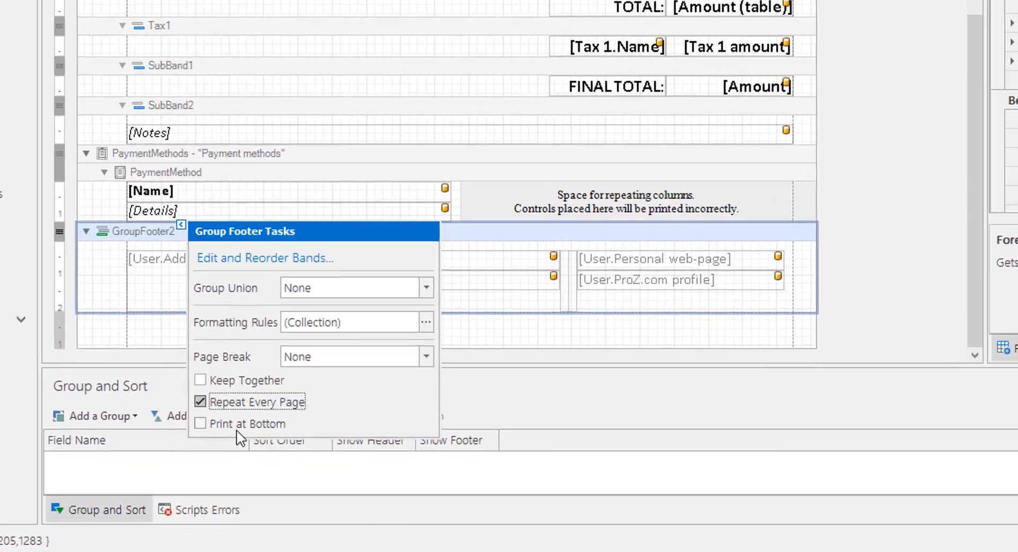
pyautogui.click(234, 432)
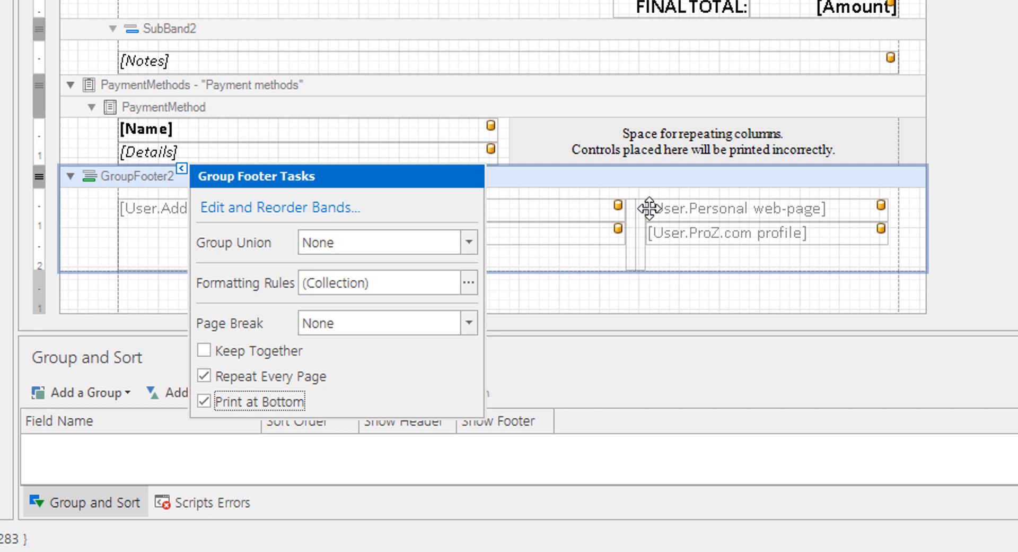
pyautogui.click(74, 215)
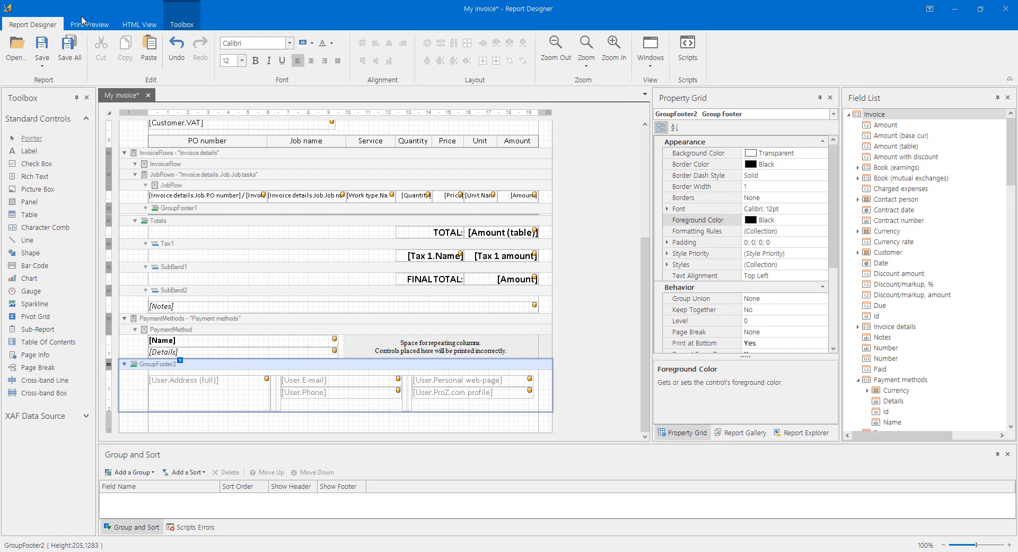
# Step: Preview the invoice and examine the contact footer and the placement of the totals across the pages
pyautogui.click(84, 22)
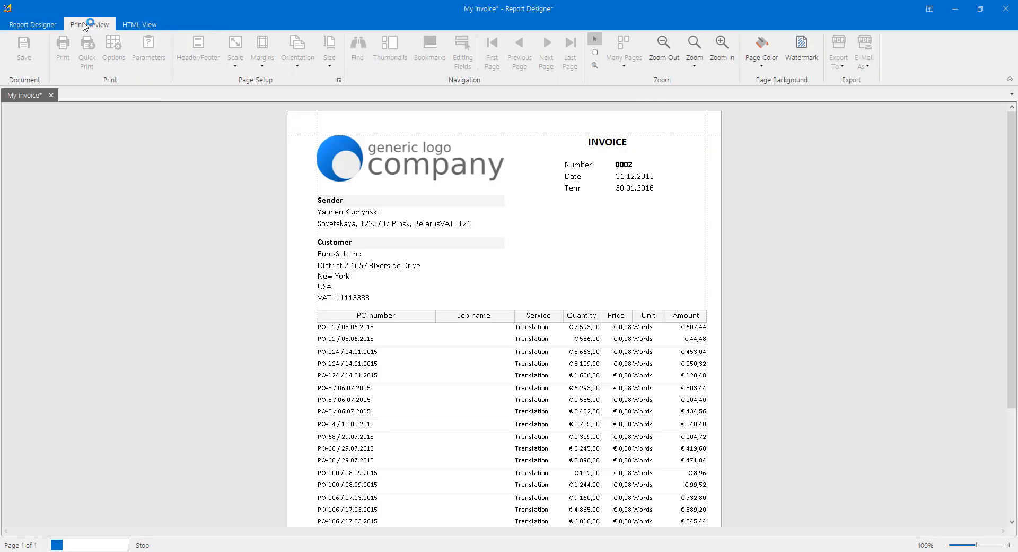
pyautogui.scroll(-6, 548, 318)
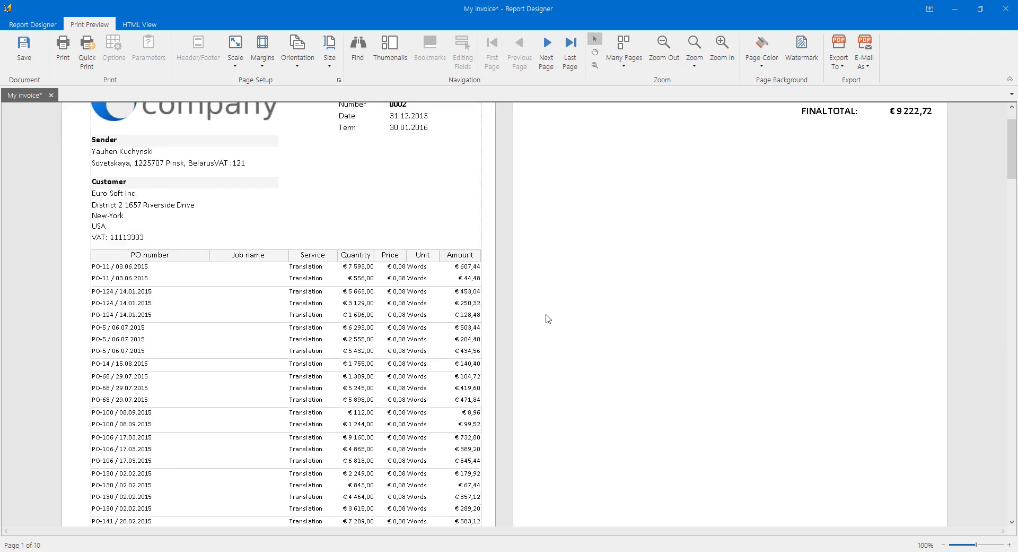
pyautogui.scroll(-1, 548, 318)
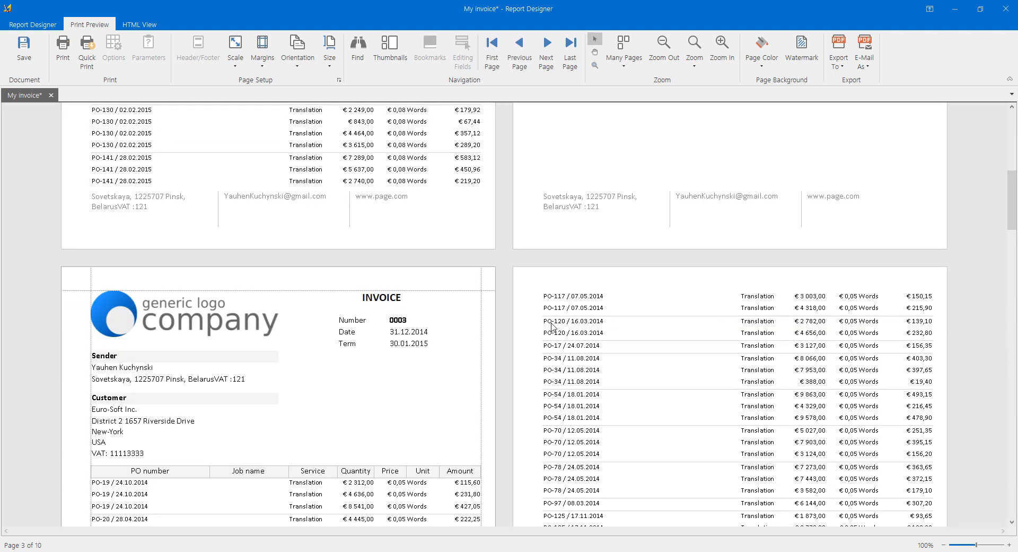
pyautogui.scroll(4, 663, 326)
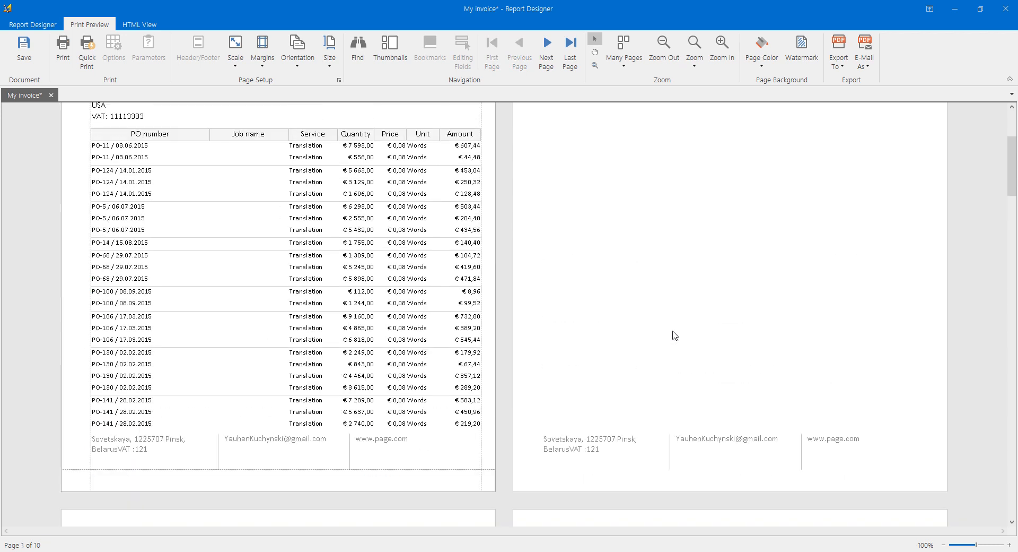
pyautogui.scroll(3, 699, 325)
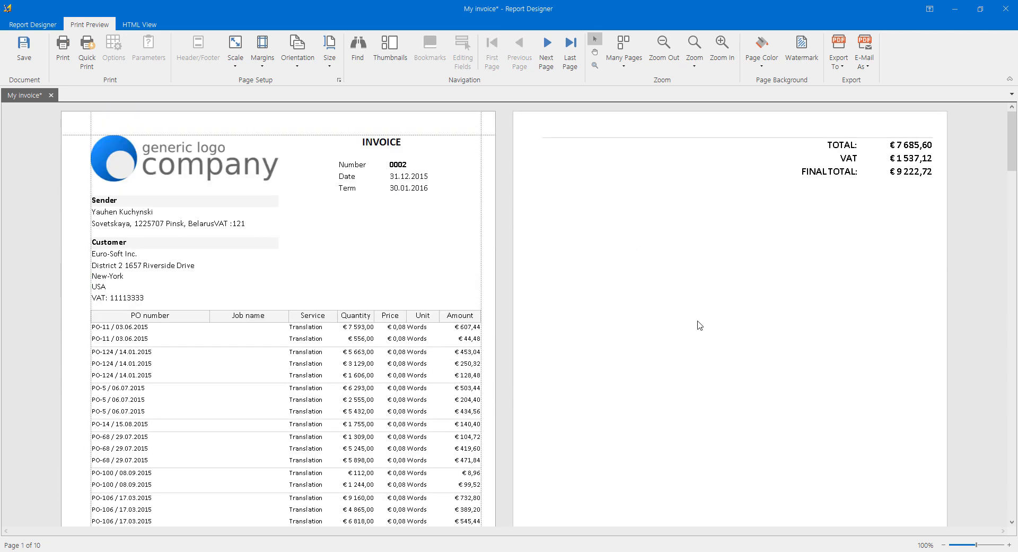
pyautogui.scroll(-3, 428, 378)
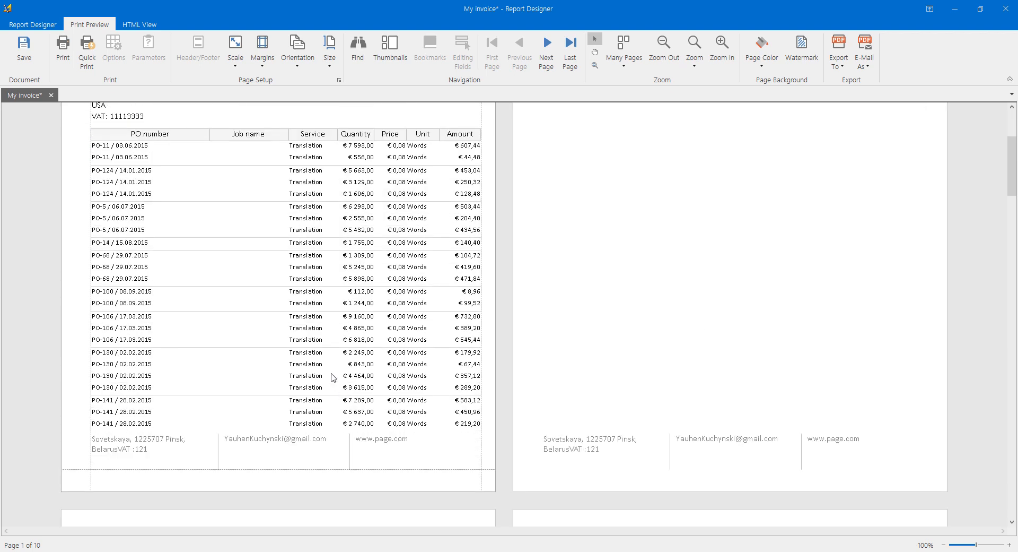
pyautogui.scroll(3, 371, 382)
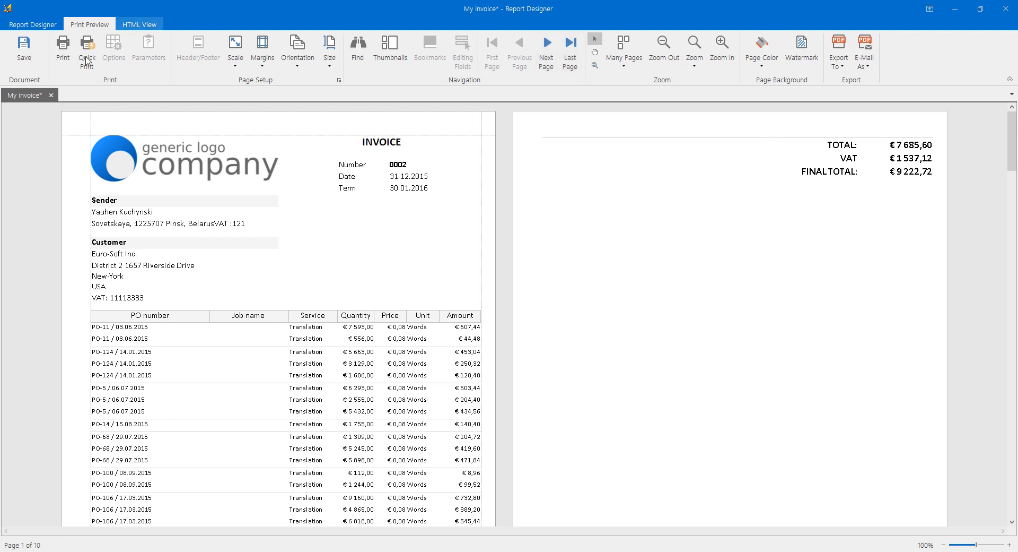
# Step: Enable Keep Together for the Totals group footer and set its Group Union to With Last Detail
pyautogui.click(32, 24)
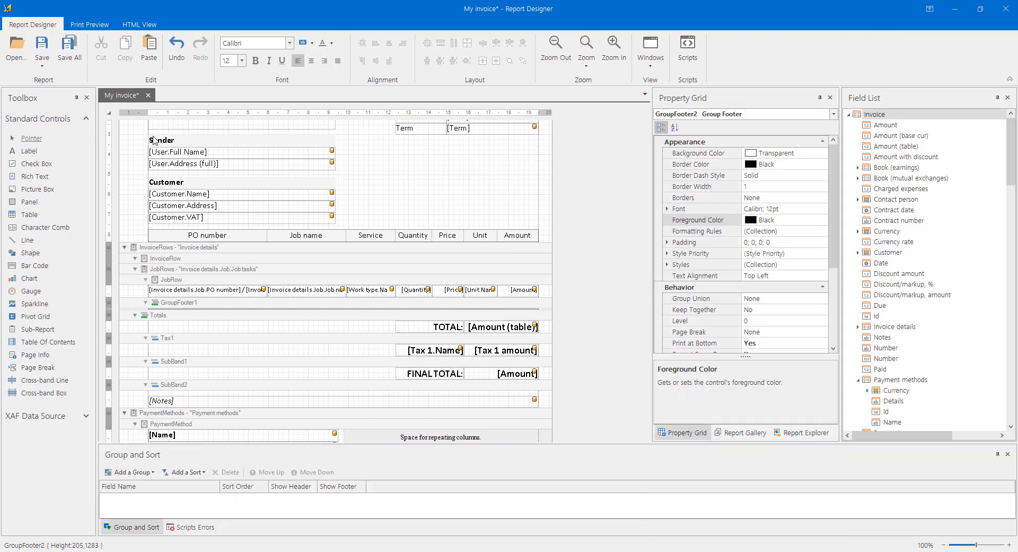
pyautogui.click(158, 315)
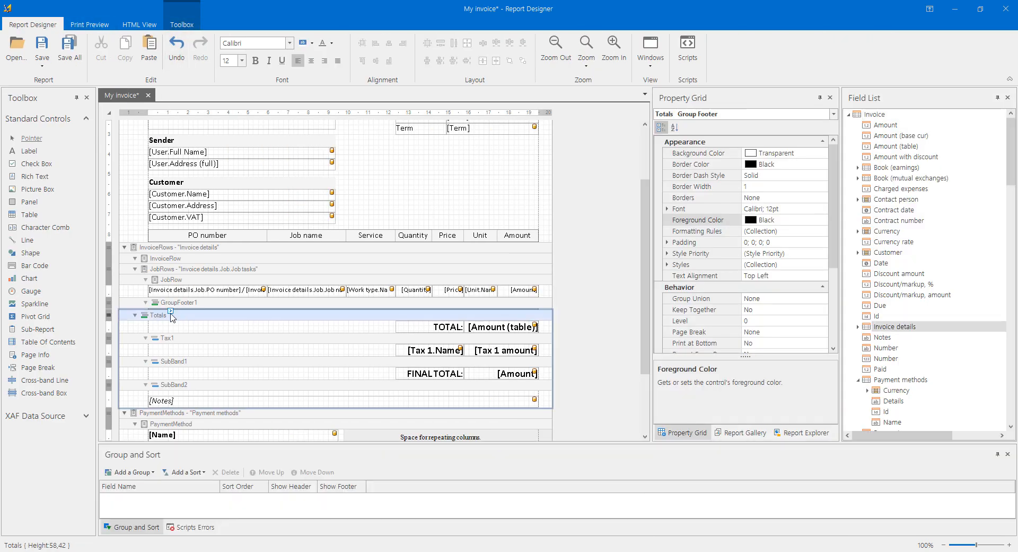
pyautogui.click(170, 311)
pyautogui.click(220, 405)
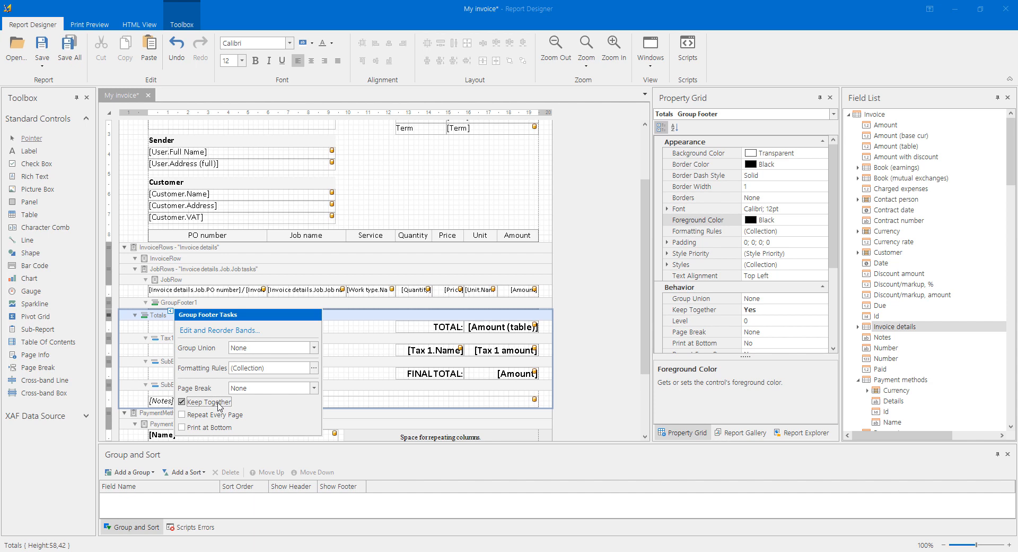
pyautogui.click(249, 348)
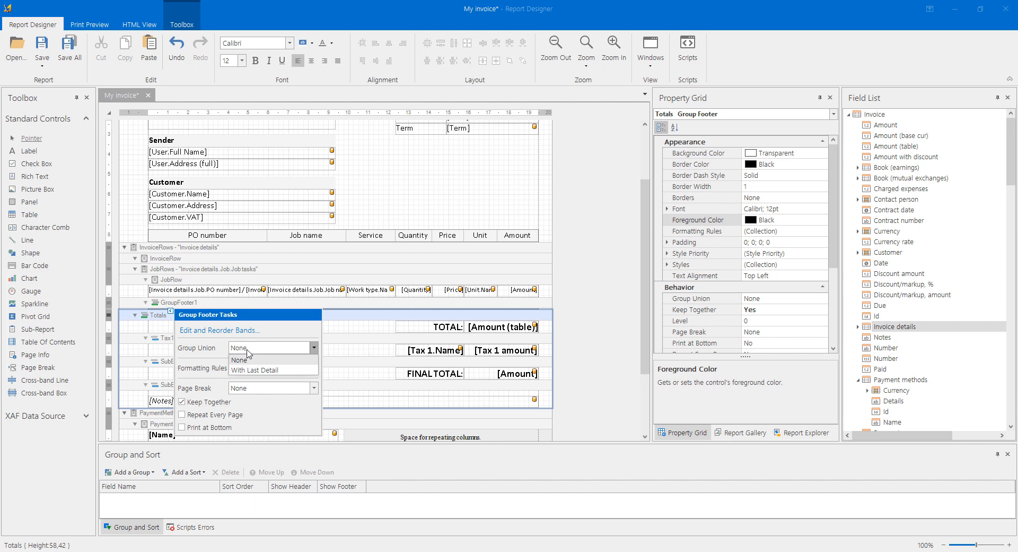
pyautogui.click(268, 370)
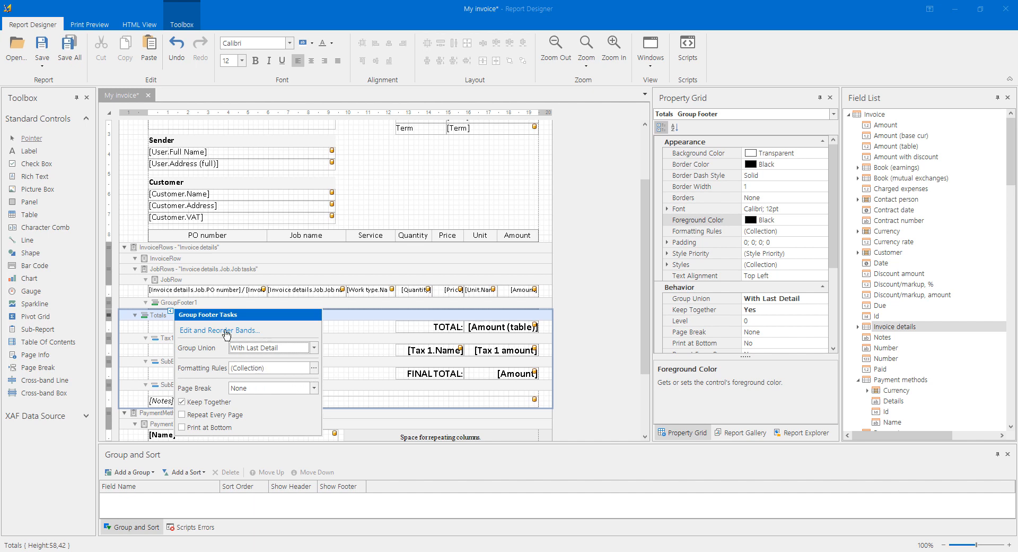
# Step: Preview the invoice again and check how the last job rows and totals are split between the first two pages
pyautogui.click(90, 25)
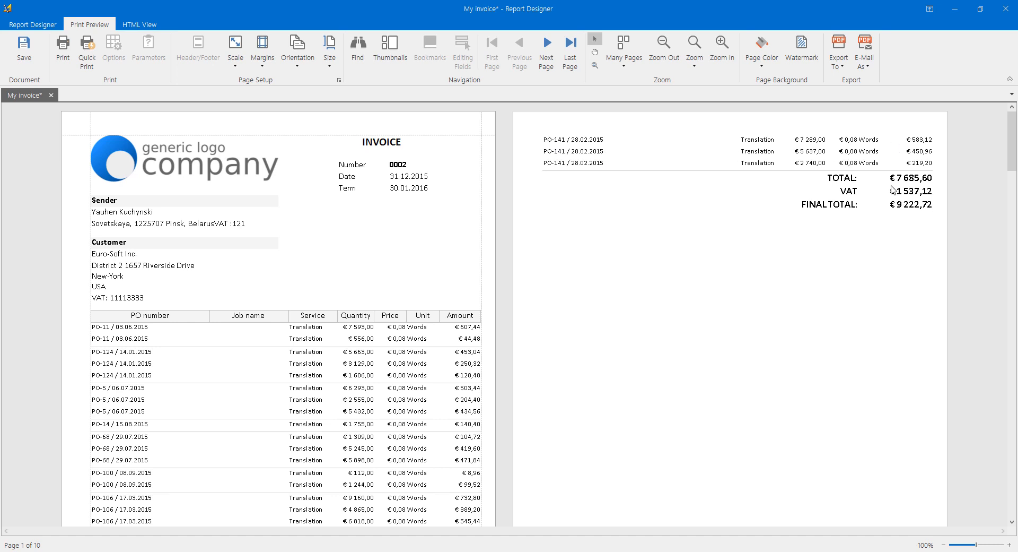
pyautogui.scroll(-6, 814, 284)
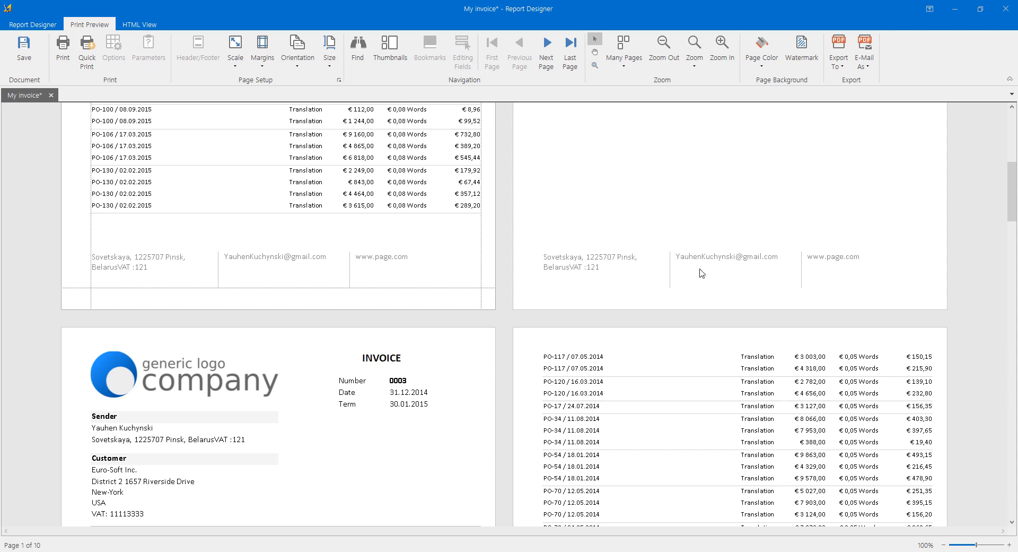
pyautogui.scroll(5, 513, 339)
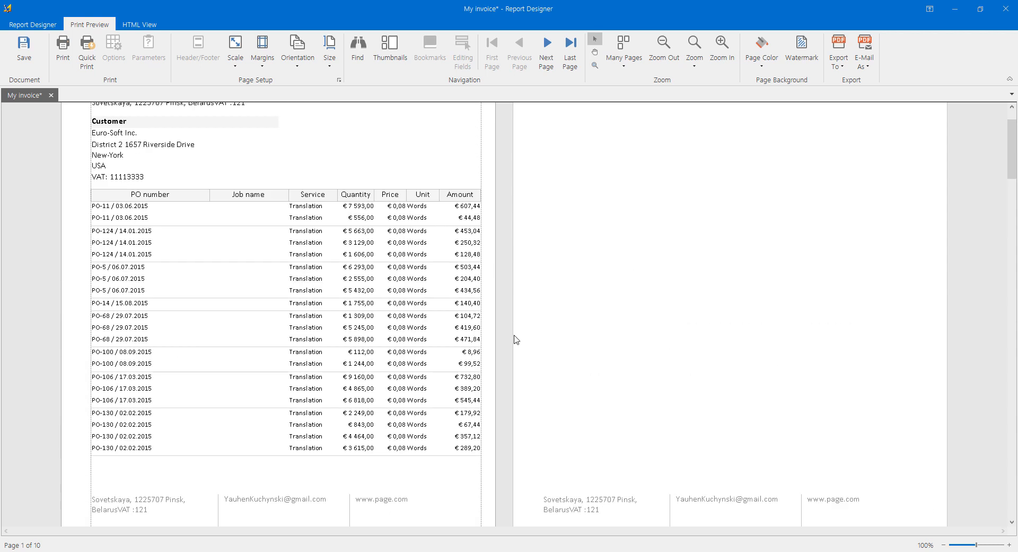
pyautogui.scroll(1, 606, 341)
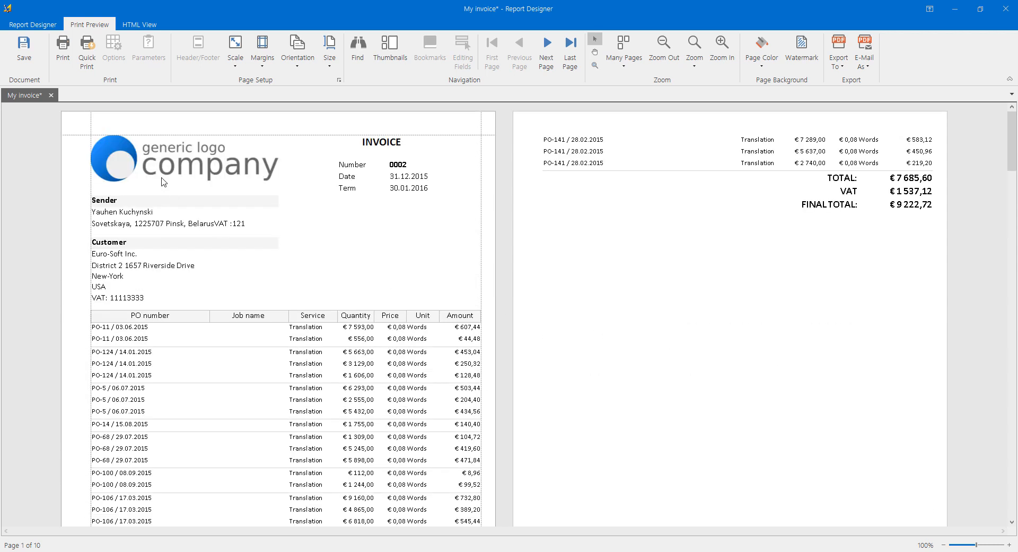
# Step: Return to the report design and enable content editing in Print Preview for the customer address and notes labels
pyautogui.click(32, 24)
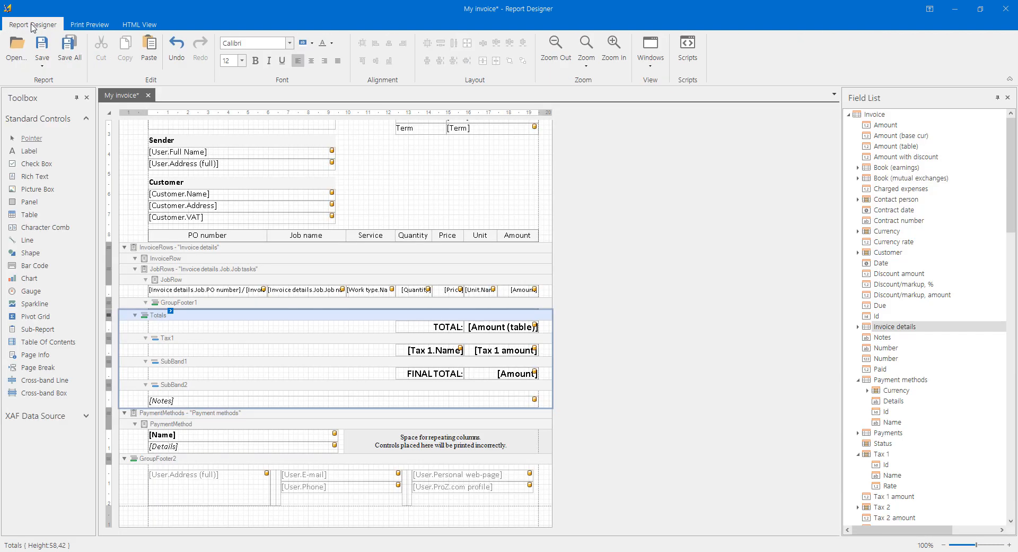
pyautogui.click(47, 48)
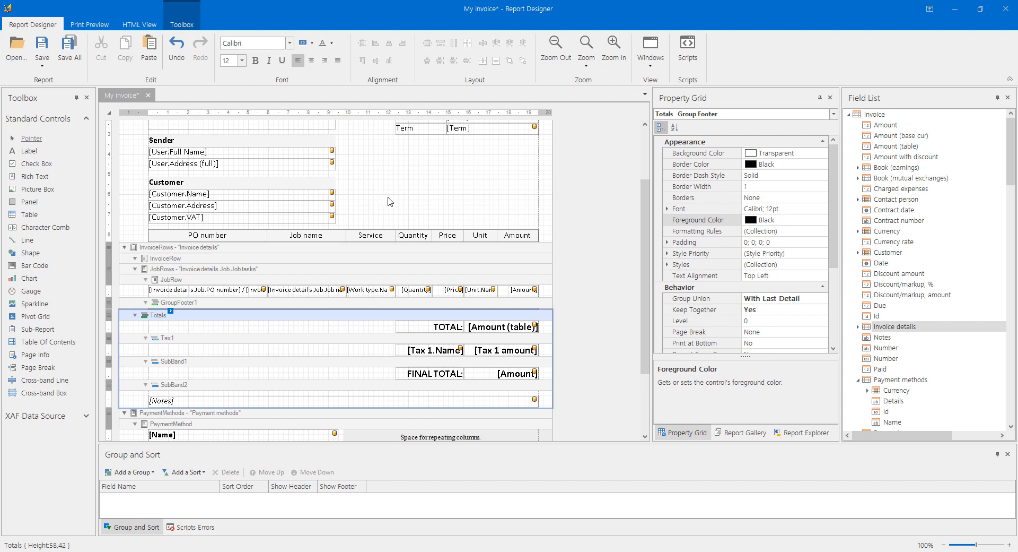
pyautogui.scroll(3, 464, 239)
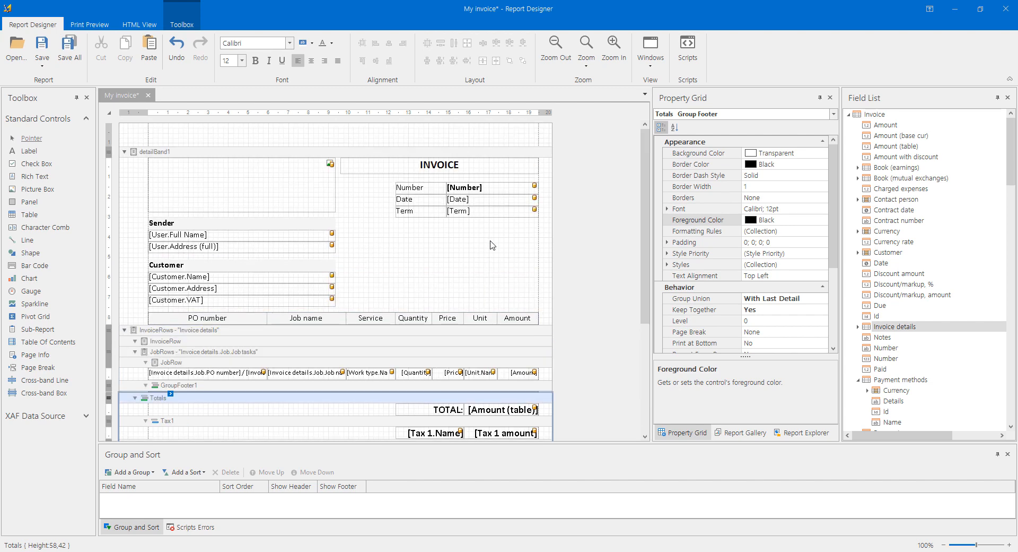
pyautogui.click(192, 288)
pyautogui.scroll(-2, 414, 345)
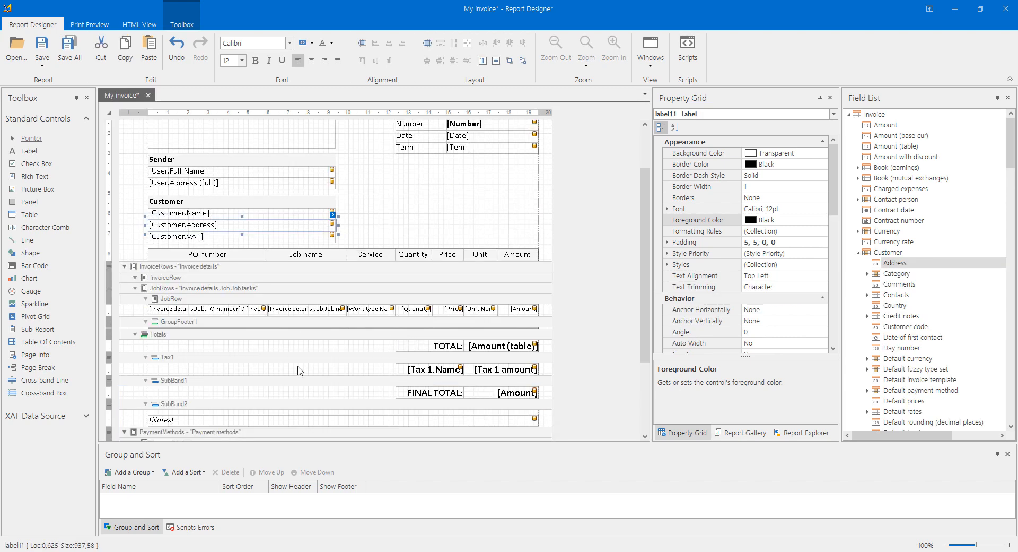
pyautogui.keyDown('ctrl'); pyautogui.click(163, 420); pyautogui.keyUp('ctrl')
pyautogui.moveTo(834, 185); pyautogui.dragTo(832, 227)
pyautogui.click(706, 268)
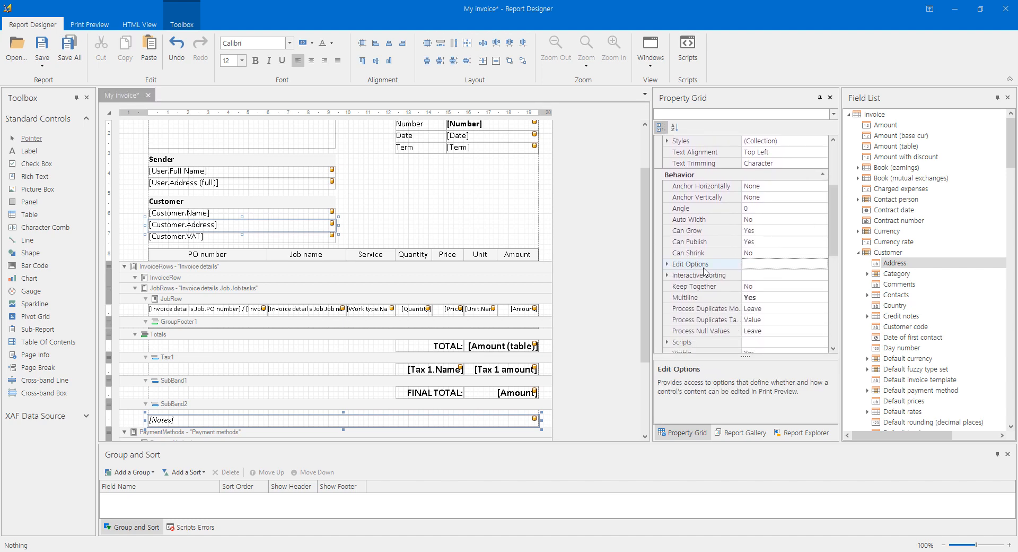
pyautogui.click(668, 264)
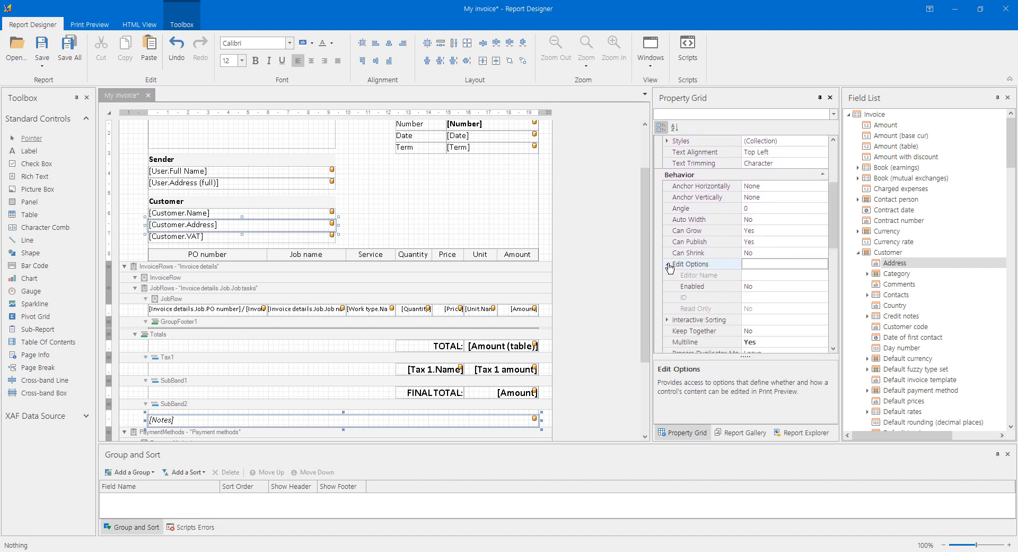
pyautogui.click(699, 286)
pyautogui.click(824, 286)
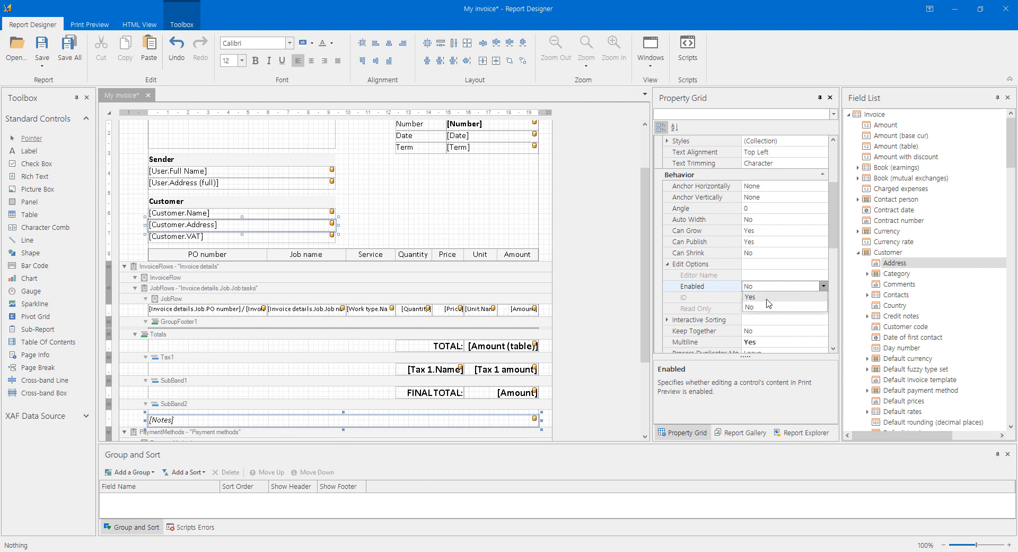
pyautogui.click(812, 297)
pyautogui.click(606, 290)
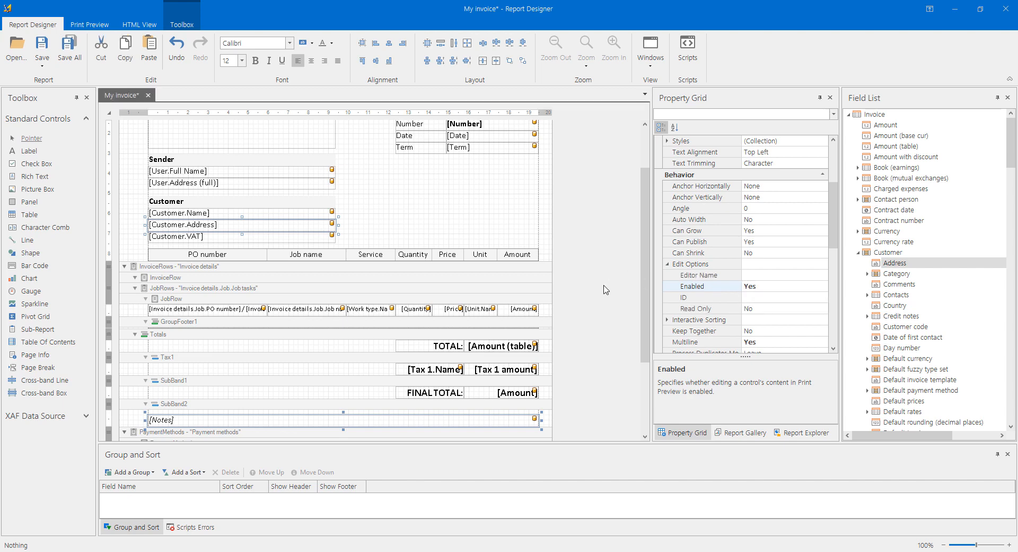
# Step: Preview the invoice with its editing fields highlighted and enter "Notes" in the empty notes field below the totals
pyautogui.click(89, 24)
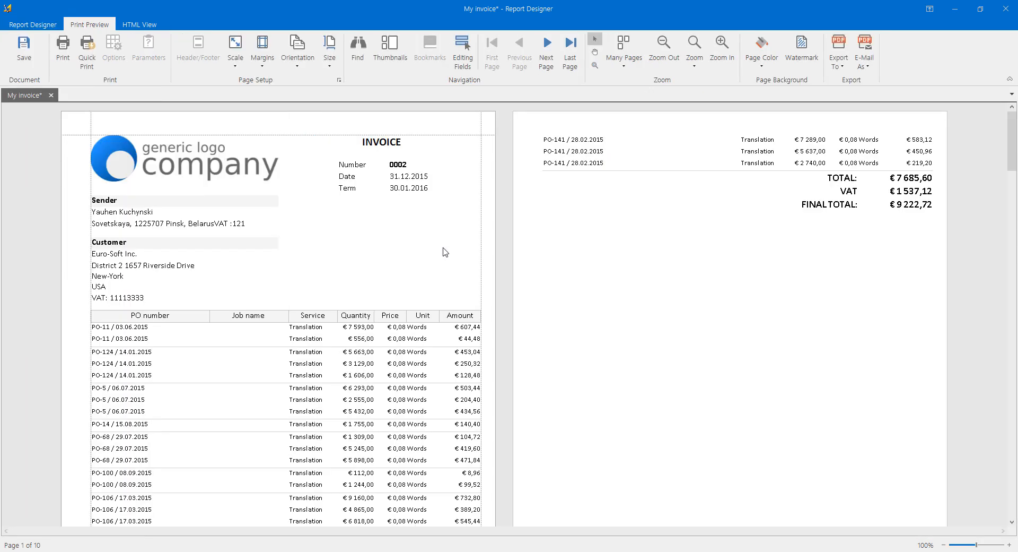
pyautogui.click(464, 63)
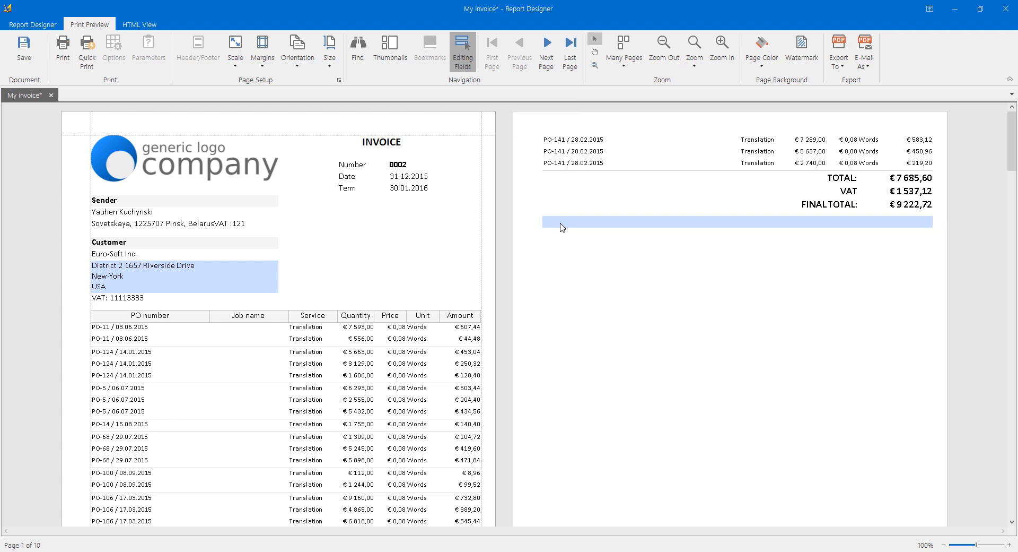
pyautogui.click(562, 226)
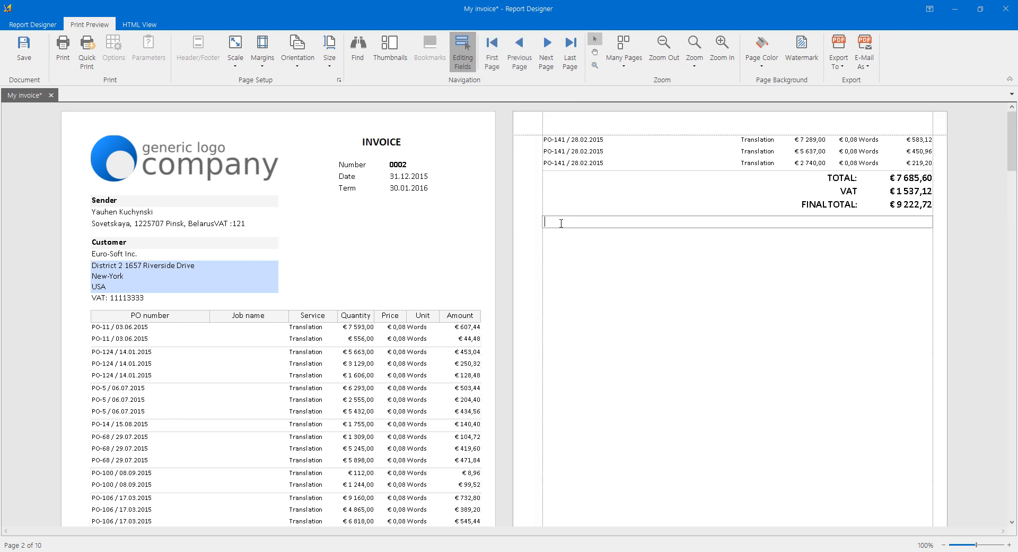
pyautogui.write('Niote')
pyautogui.press('BackSpace')
pyautogui.press('BackSpace')
pyautogui.press('BackSpace')
pyautogui.press('BackSpace')
pyautogui.write('otes')
pyautogui.click(654, 274)
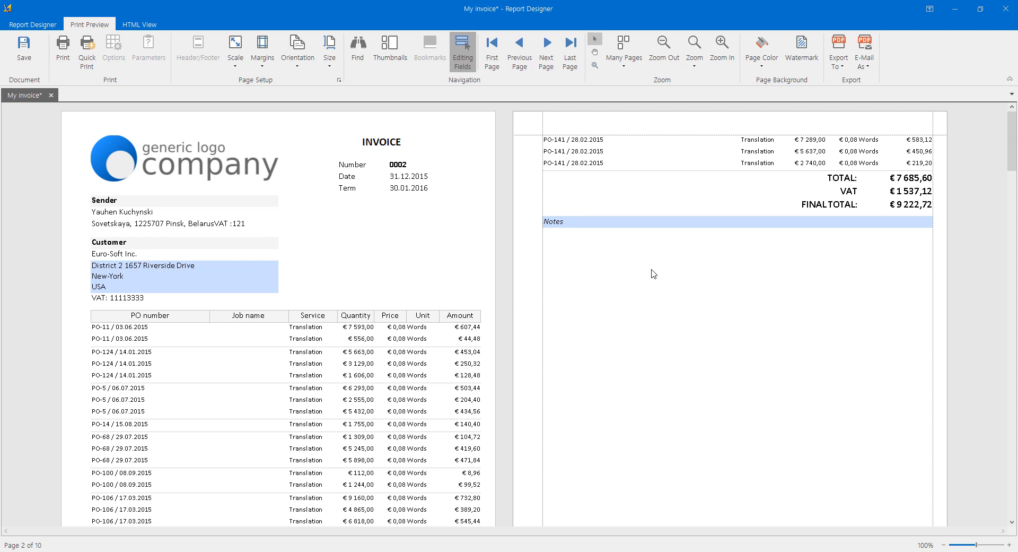
# Step: Join the city and country of the customer's address on one line, separated by a comma, in the preview and save the template
pyautogui.click(463, 58)
pyautogui.click(463, 57)
pyautogui.click(126, 279)
pyautogui.press('Delete')
pyautogui.write(',')
pyautogui.click(351, 276)
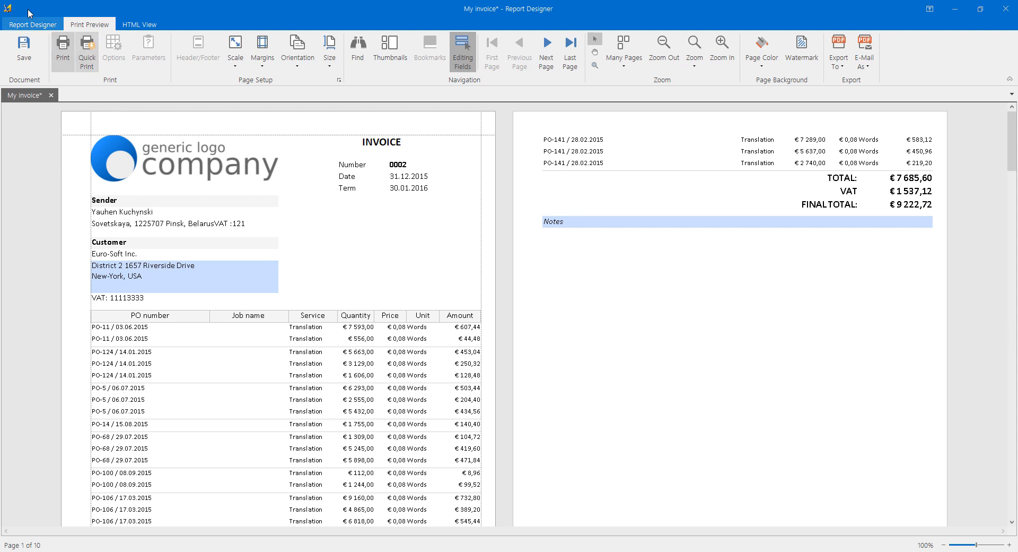
pyautogui.hotkey('ctrl', 's')
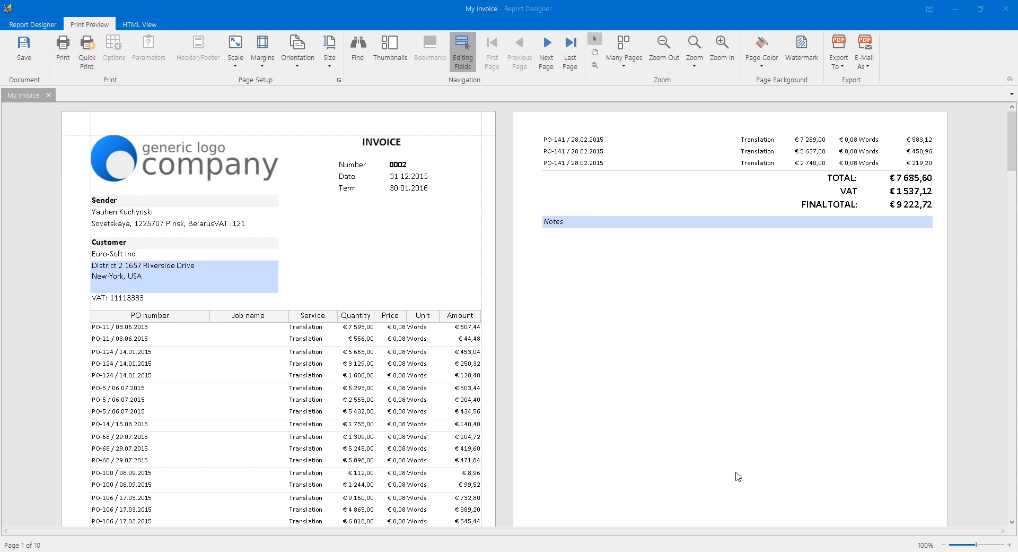